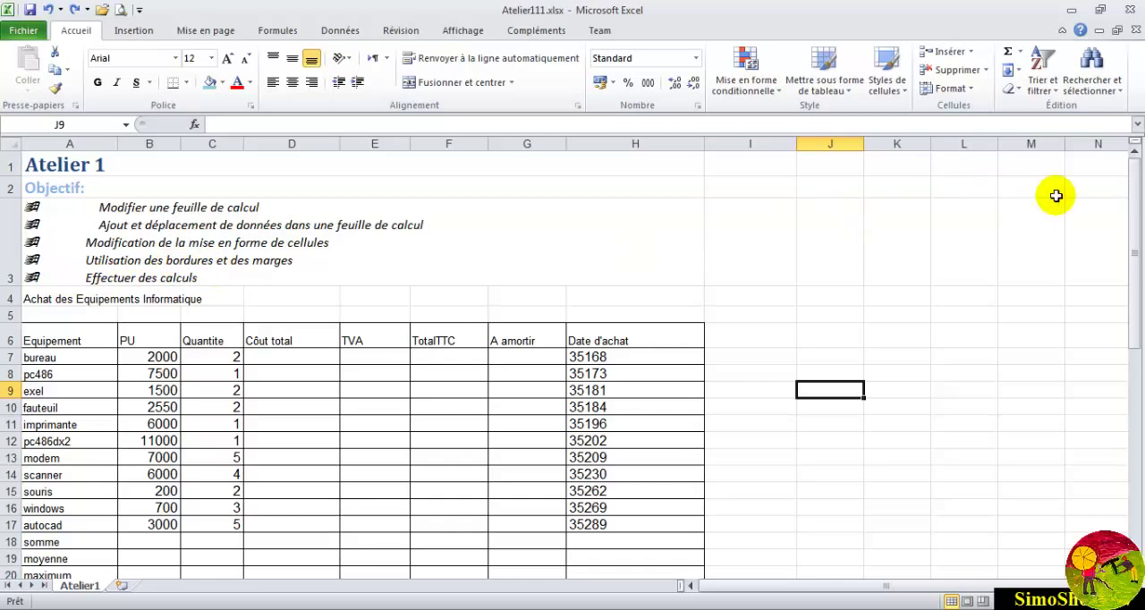
- Split the worksheet window horizontally above row 24 and show the task list starting at its heading in the lower pane
{"action": "left_click_drag", "start_coordinate": [1132, 193], "coordinate": [1134, 211]}
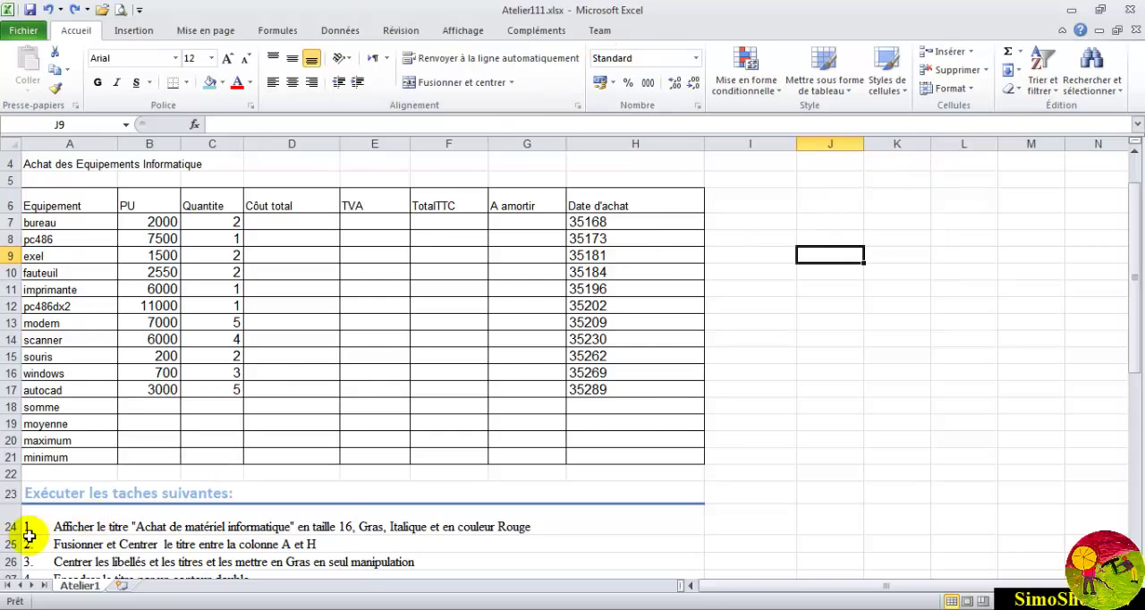
{"action": "left_click", "coordinate": [8, 515]}
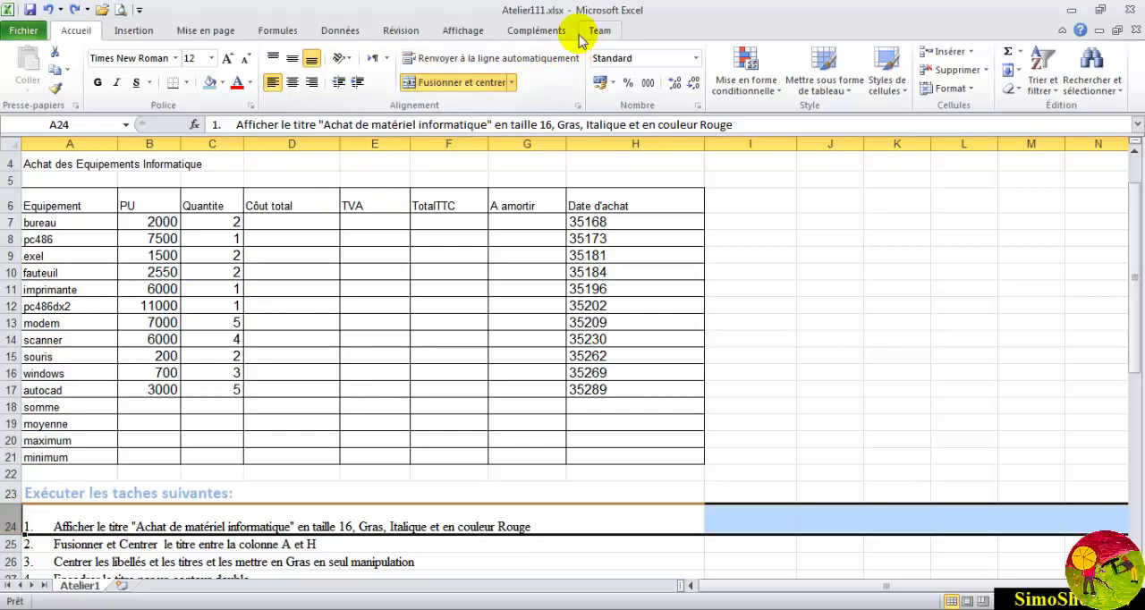
{"action": "left_click", "coordinate": [469, 31]}
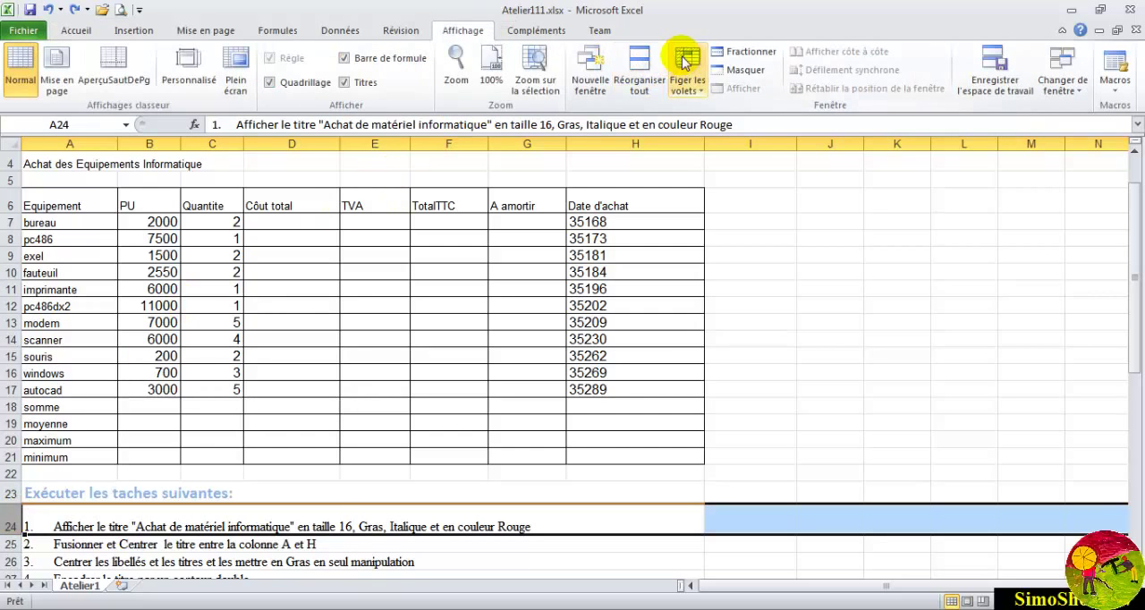
{"action": "left_click", "coordinate": [753, 50]}
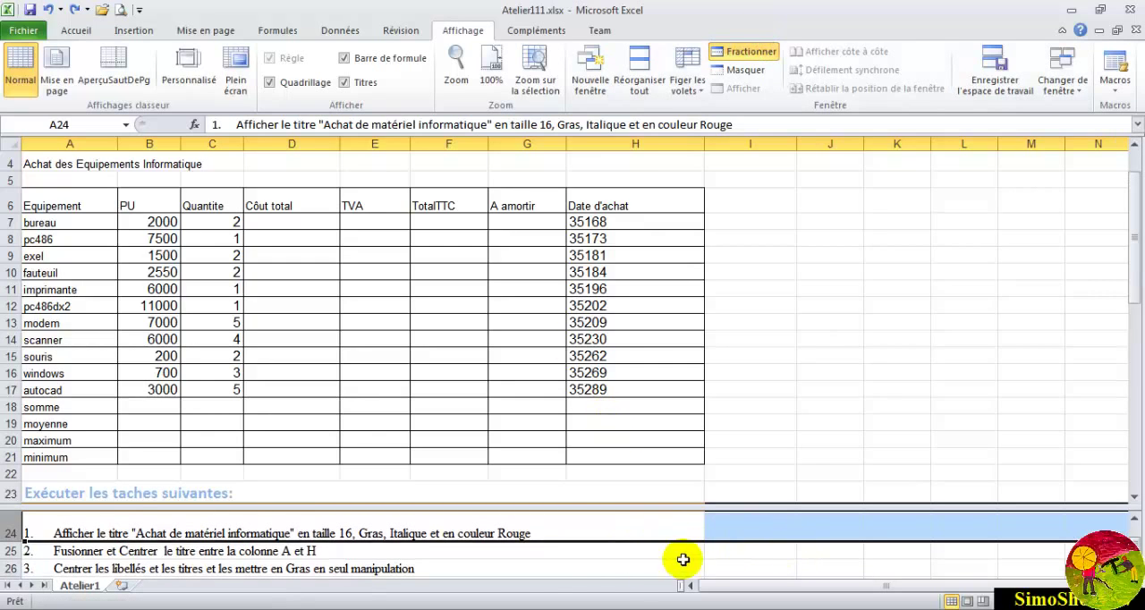
{"action": "left_click", "coordinate": [592, 567]}
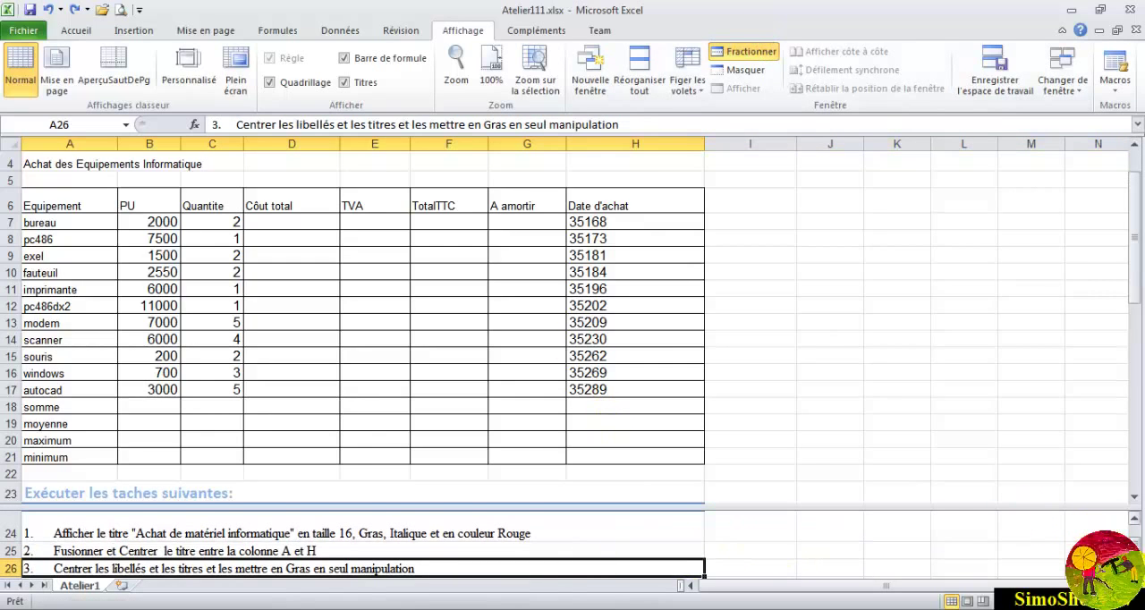
{"action": "left_click", "coordinate": [1135, 572]}
{"action": "left_click", "coordinate": [1136, 519]}
{"action": "left_click", "coordinate": [1136, 518]}
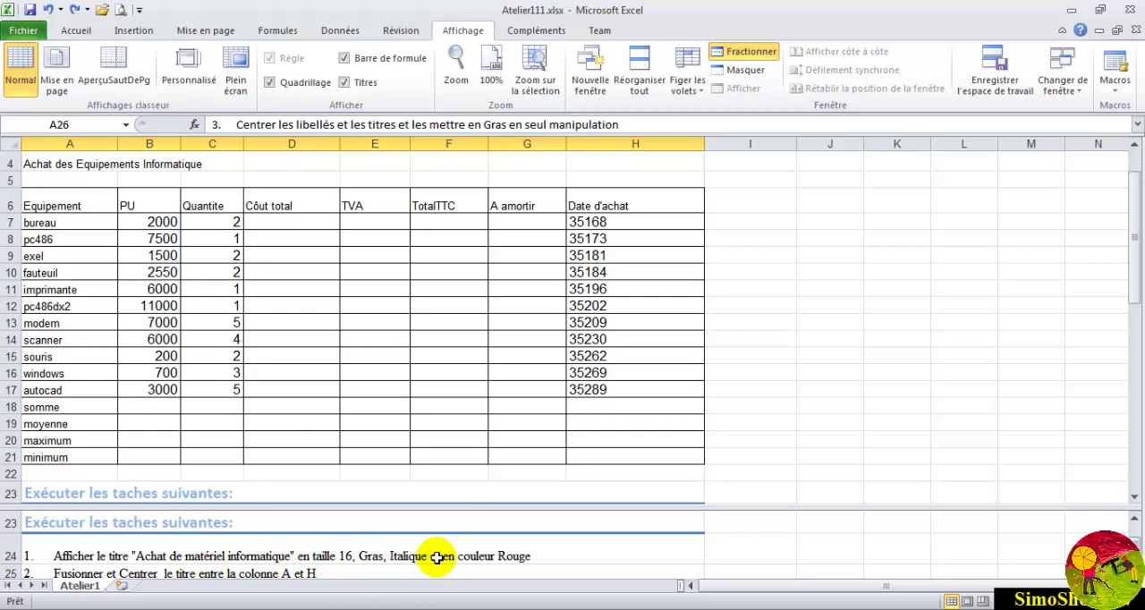
- Format the title "Achat des Equipements Informatique" in cell A4 as size 16, bold italic and standard red
{"action": "left_click", "coordinate": [190, 161]}
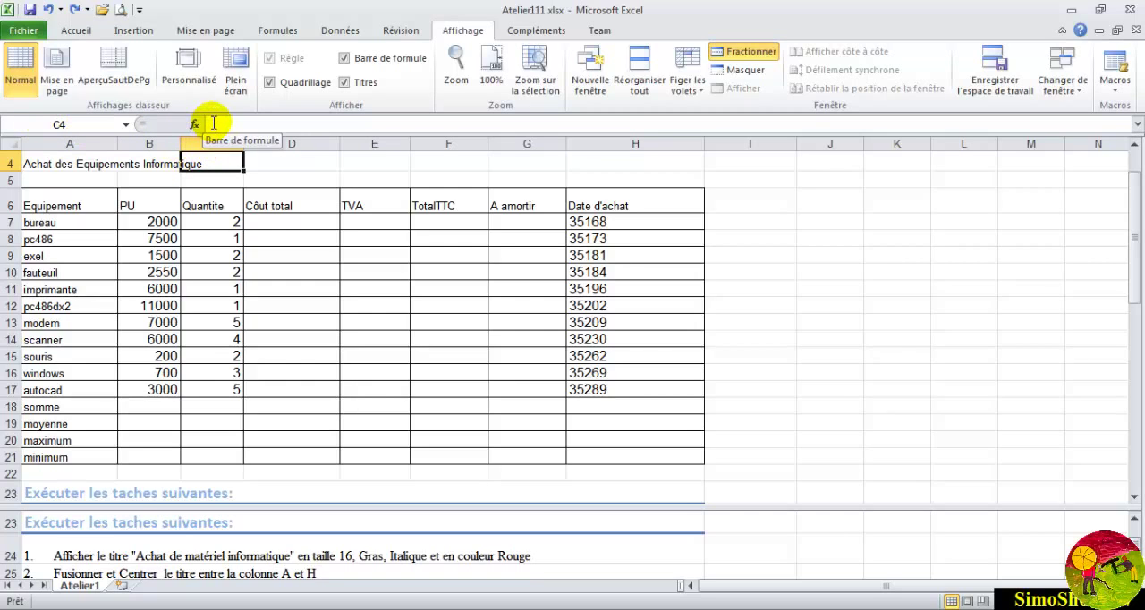
{"action": "left_click", "coordinate": [151, 164]}
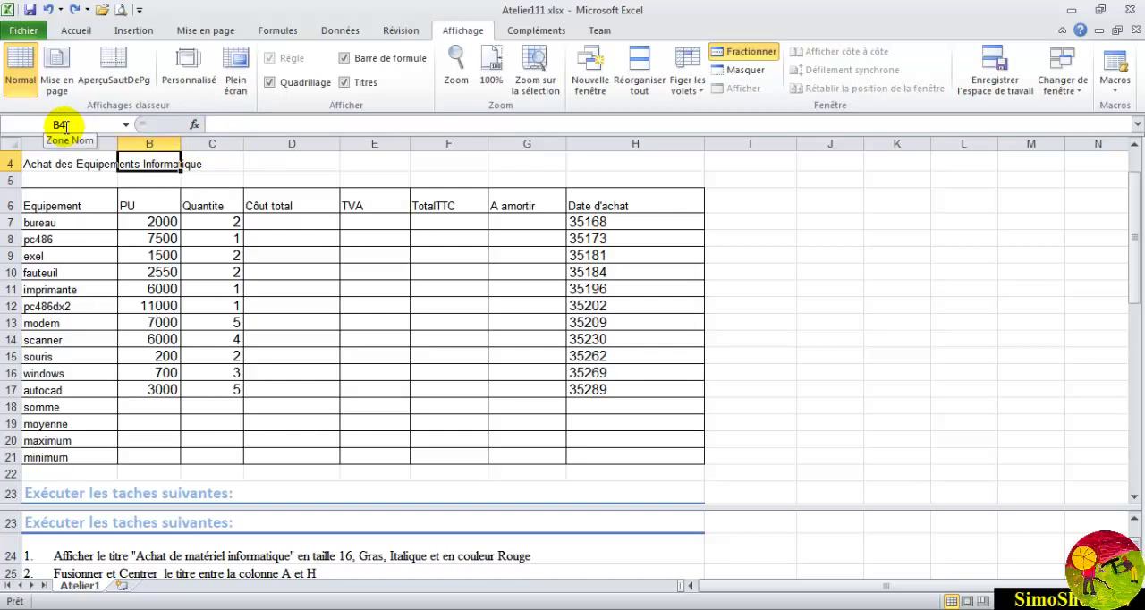
{"action": "left_click", "coordinate": [56, 166]}
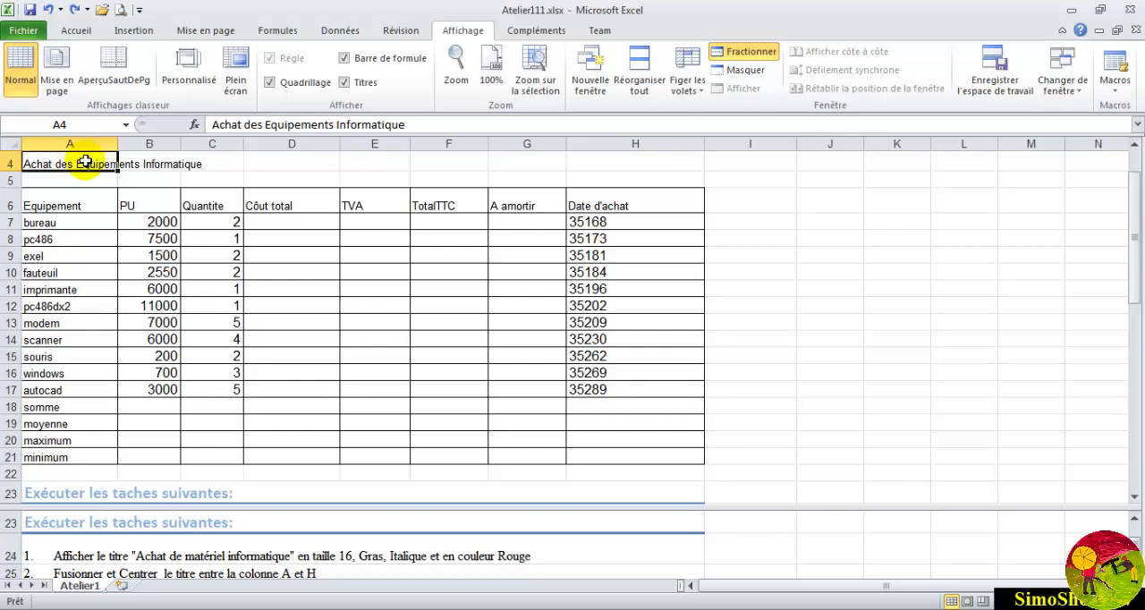
{"action": "left_click", "coordinate": [76, 32]}
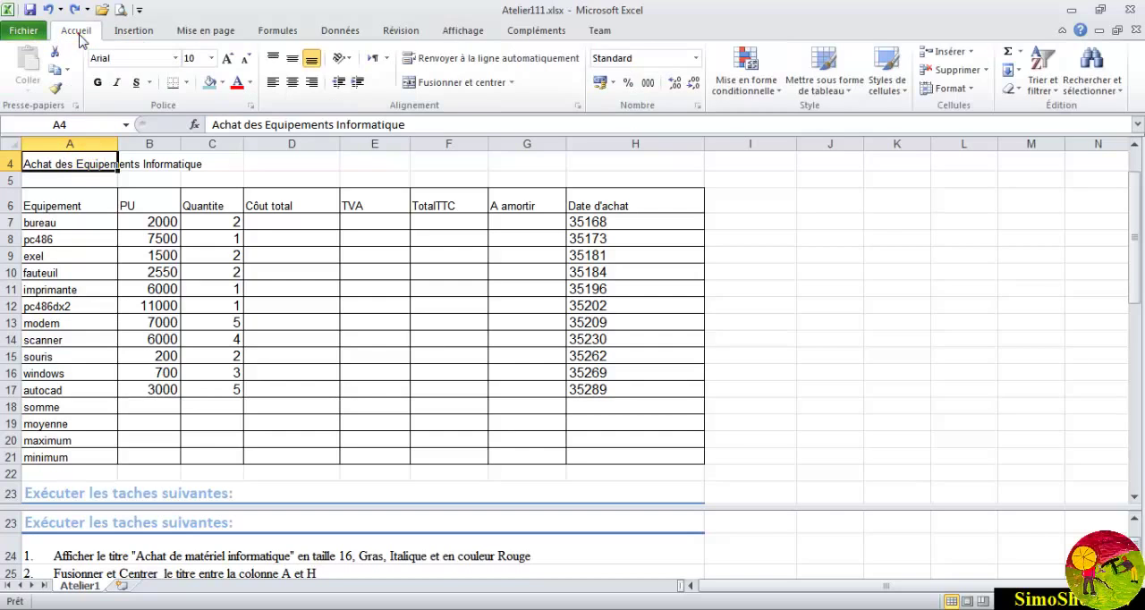
{"action": "left_click", "coordinate": [251, 105]}
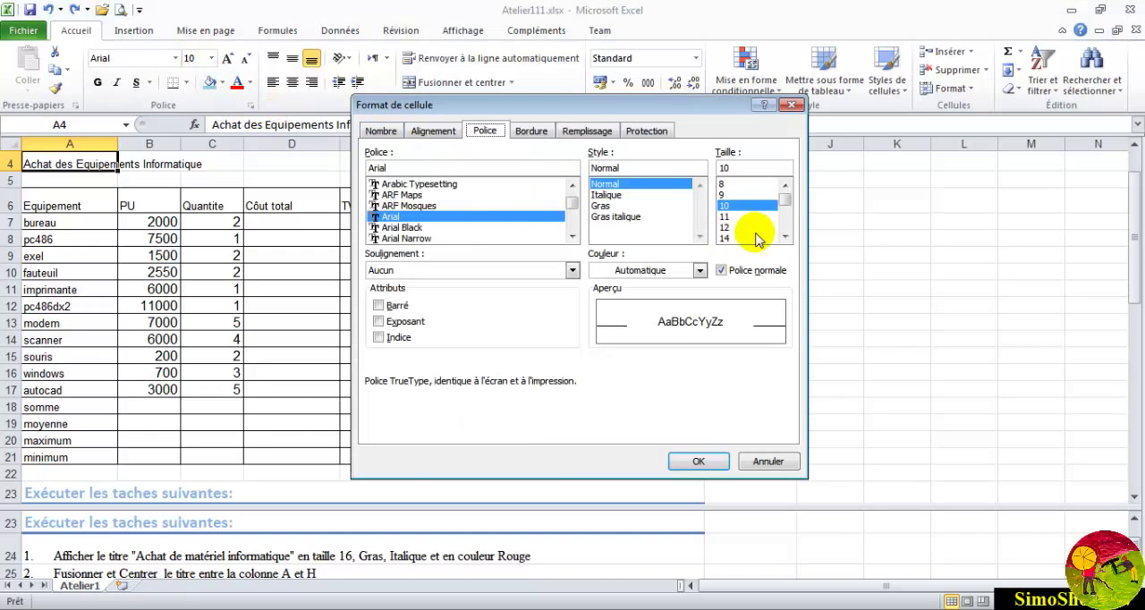
{"action": "left_click", "coordinate": [785, 237]}
{"action": "left_click", "coordinate": [728, 237]}
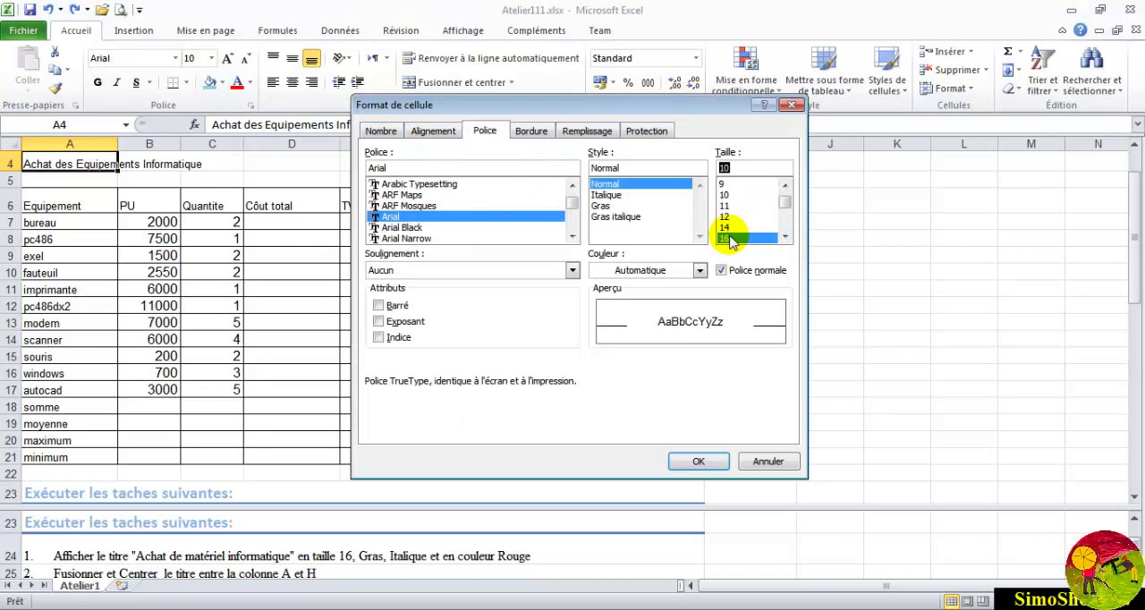
{"action": "left_click", "coordinate": [617, 217]}
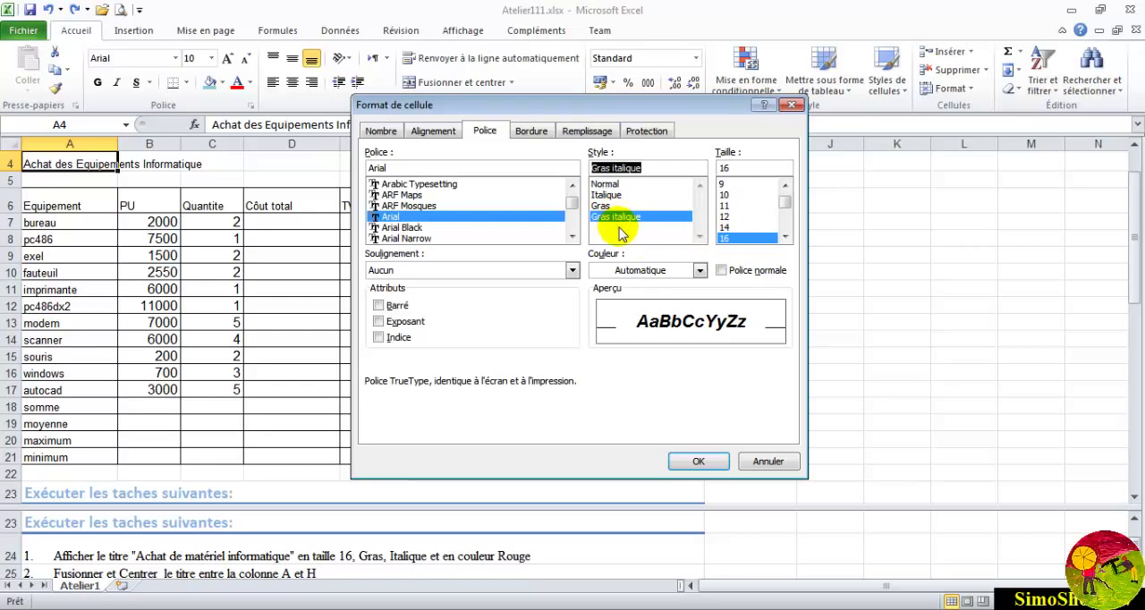
{"action": "left_click", "coordinate": [655, 271]}
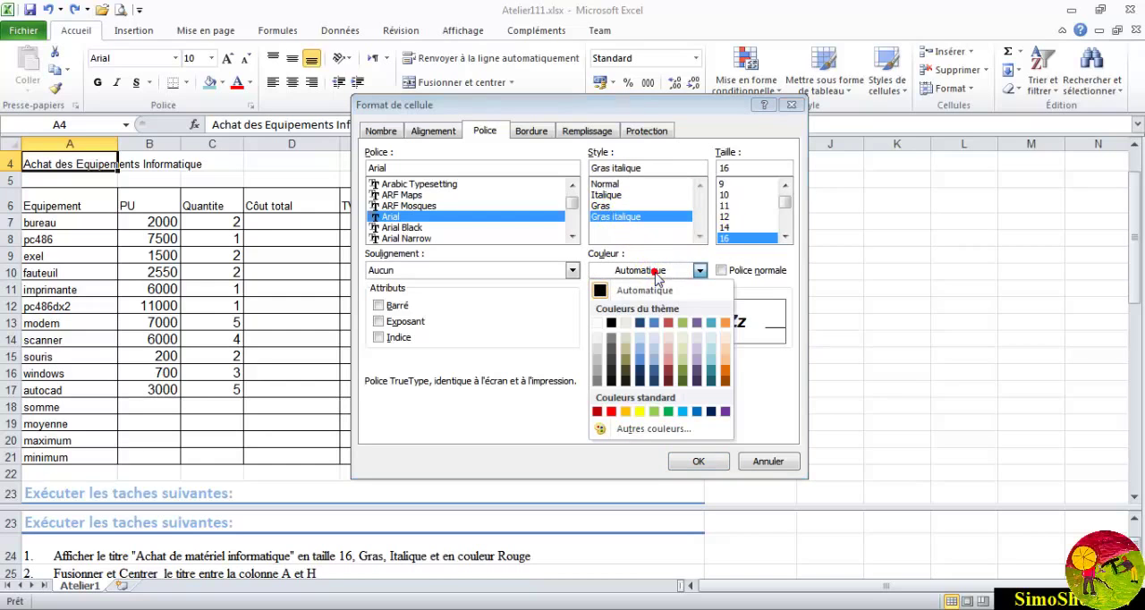
{"action": "left_click", "coordinate": [610, 412]}
{"action": "left_click", "coordinate": [687, 458]}
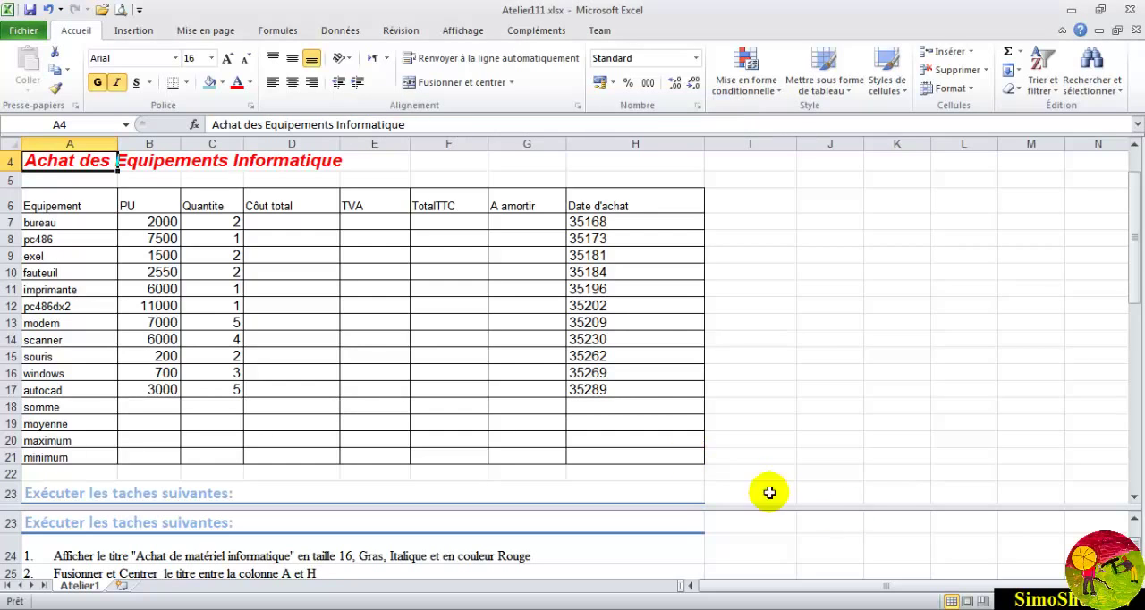
- Merge and center the title across columns A to H in row 4
{"action": "scroll", "coordinate": [572, 550], "scroll_direction": "down", "scroll_amount": 1}
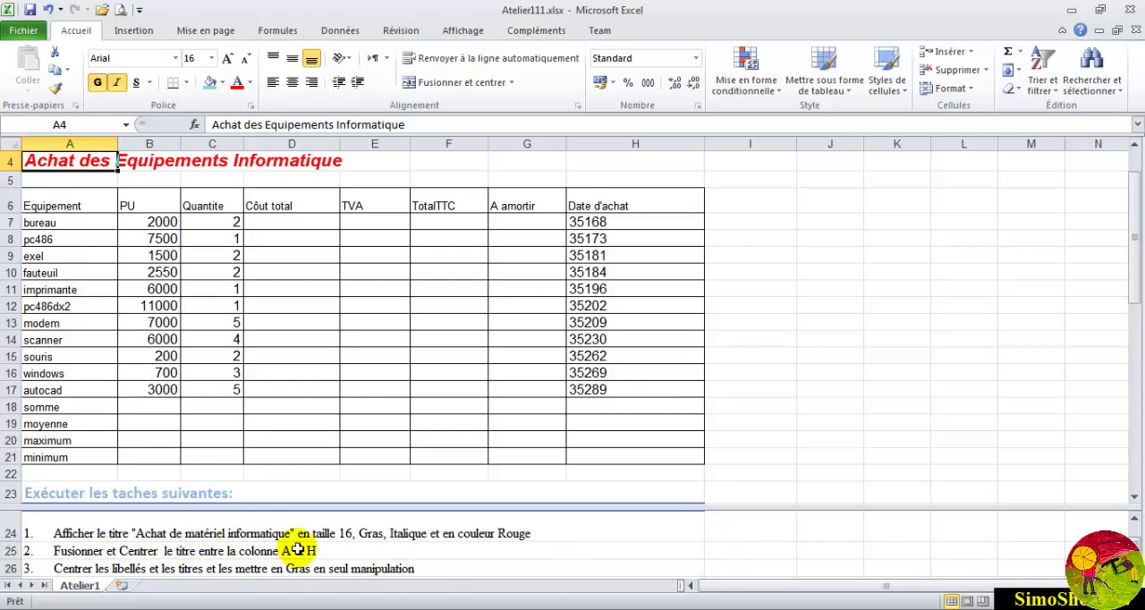
{"action": "left_click_drag", "start_coordinate": [83, 159], "coordinate": [595, 153]}
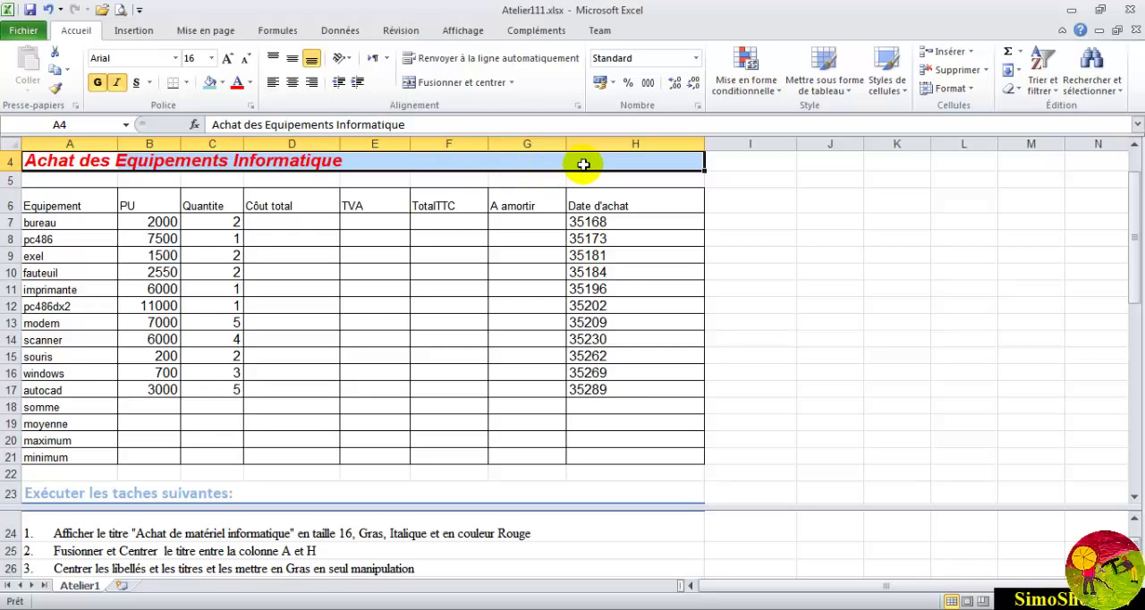
{"action": "left_click", "coordinate": [509, 82]}
{"action": "left_click", "coordinate": [465, 103]}
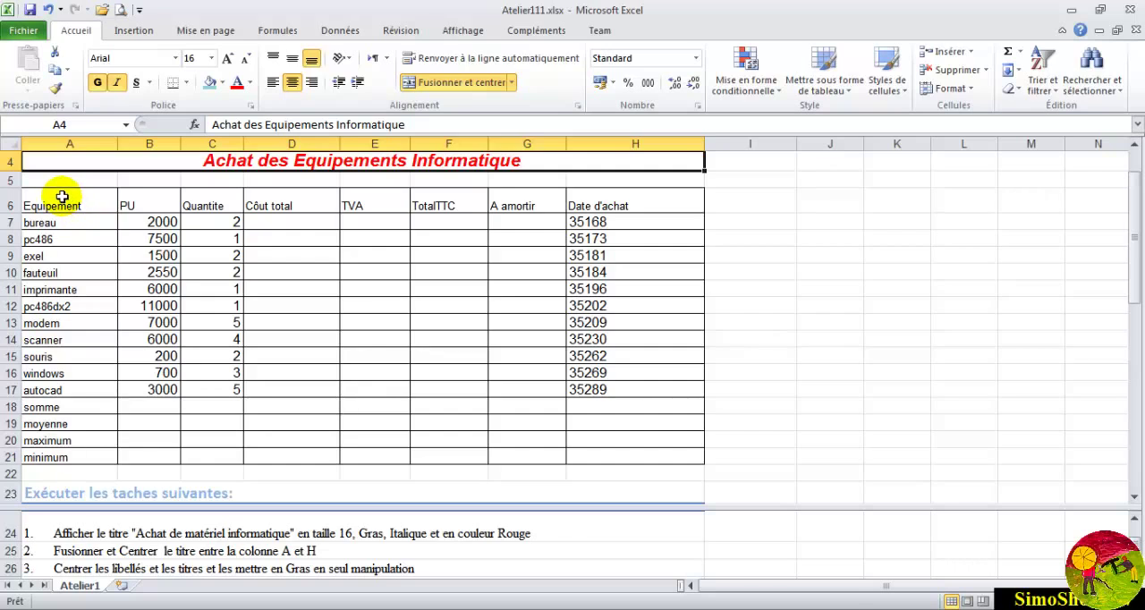
- Make the column headings A6:H6 and the row labels A7:A21 bold and centered in one multiple selection
{"action": "left_click_drag", "start_coordinate": [56, 196], "coordinate": [643, 198]}
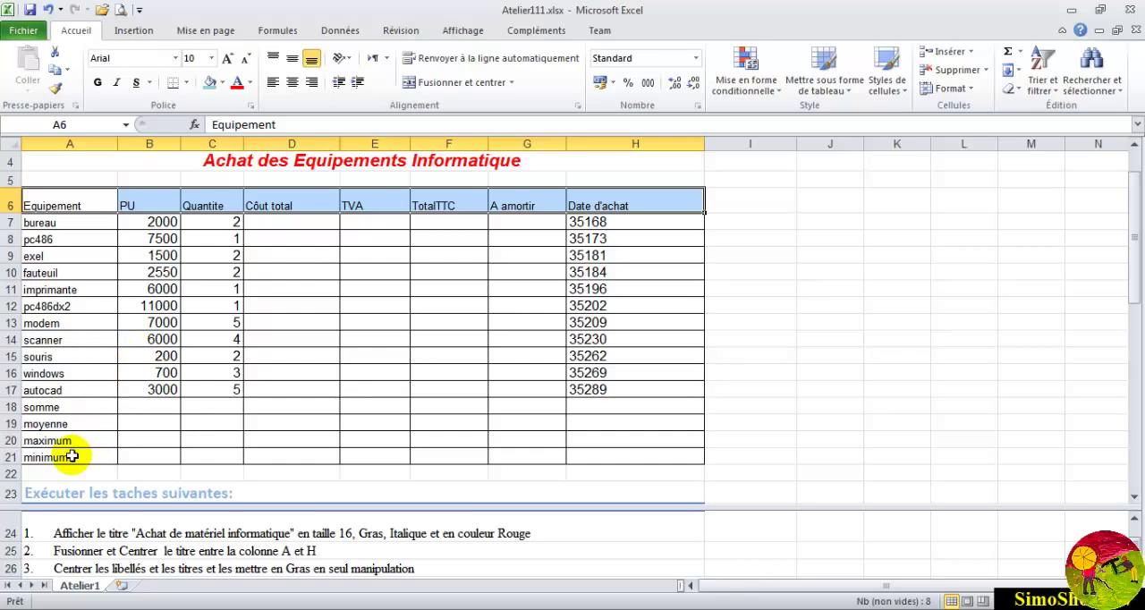
{"action": "left_click_drag", "start_coordinate": [71, 457], "coordinate": [38, 224]}
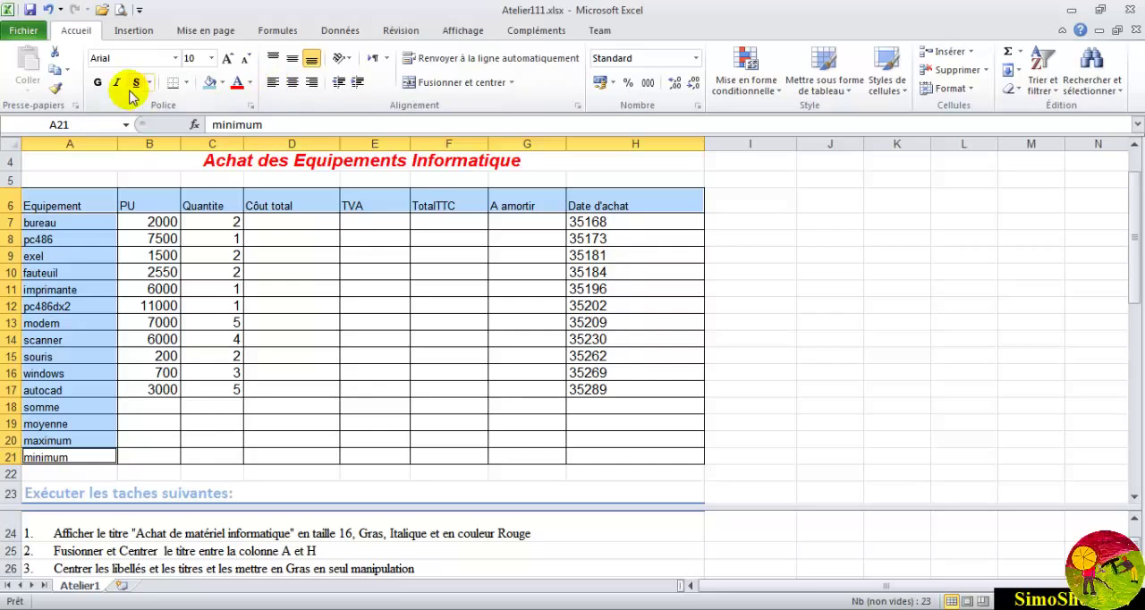
{"action": "left_click", "coordinate": [99, 82]}
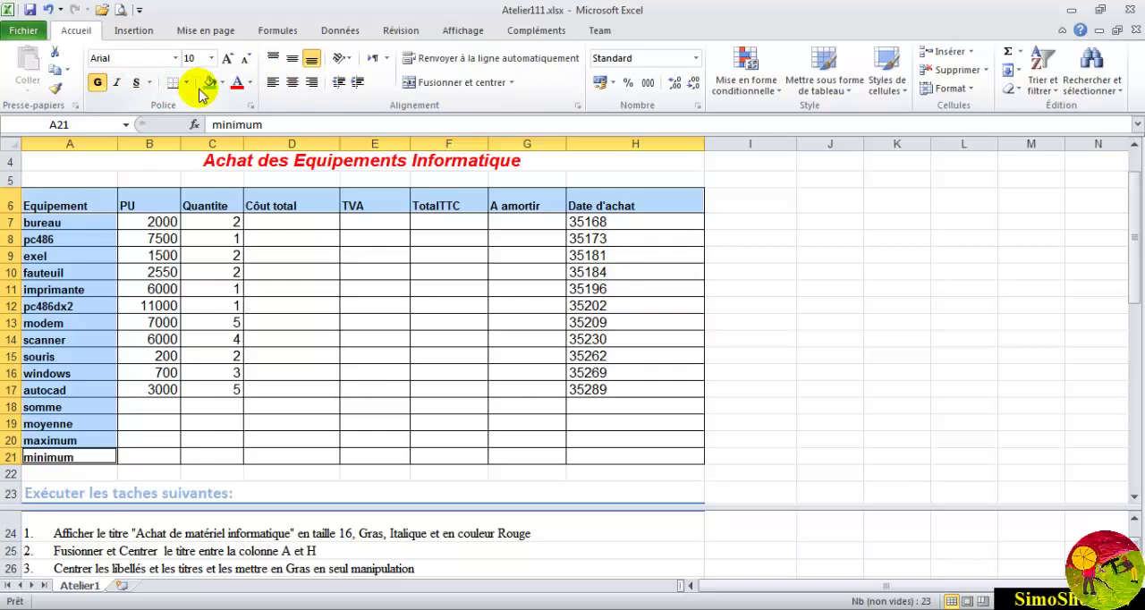
{"action": "left_click", "coordinate": [292, 82]}
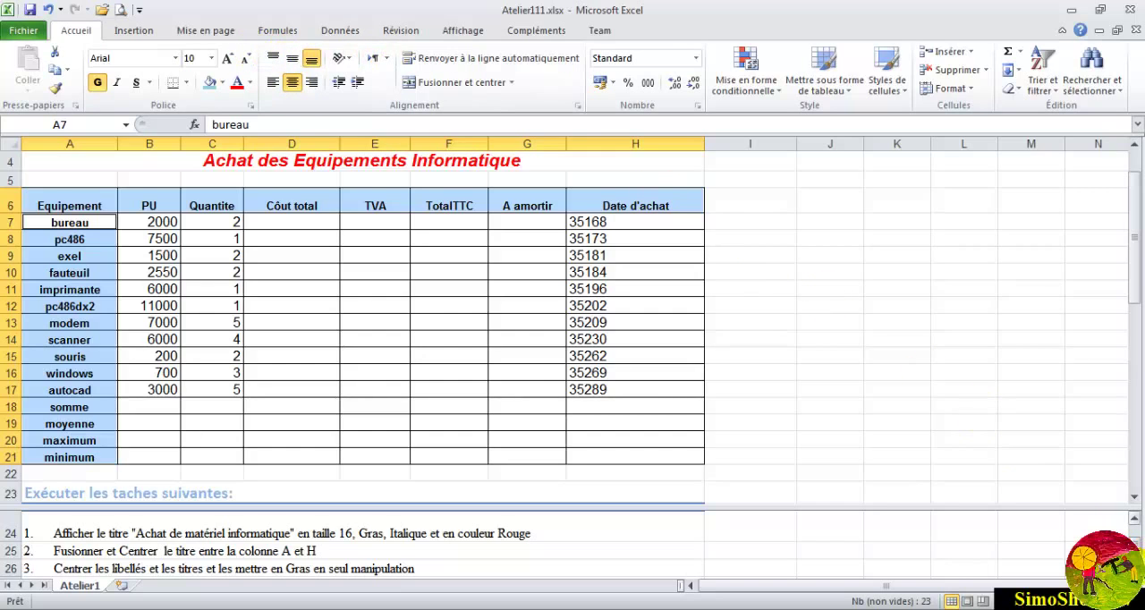
- Frame the merged title in row 4 with a double-line outline border
{"action": "scroll", "coordinate": [572, 545], "scroll_direction": "down", "scroll_amount": 1}
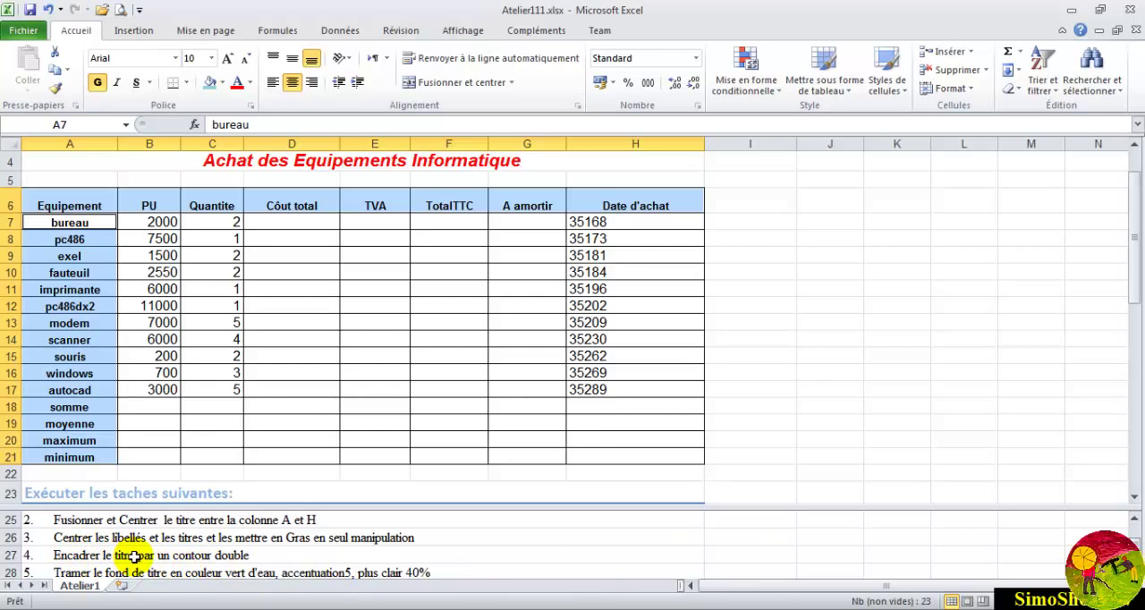
{"action": "left_click", "coordinate": [197, 160]}
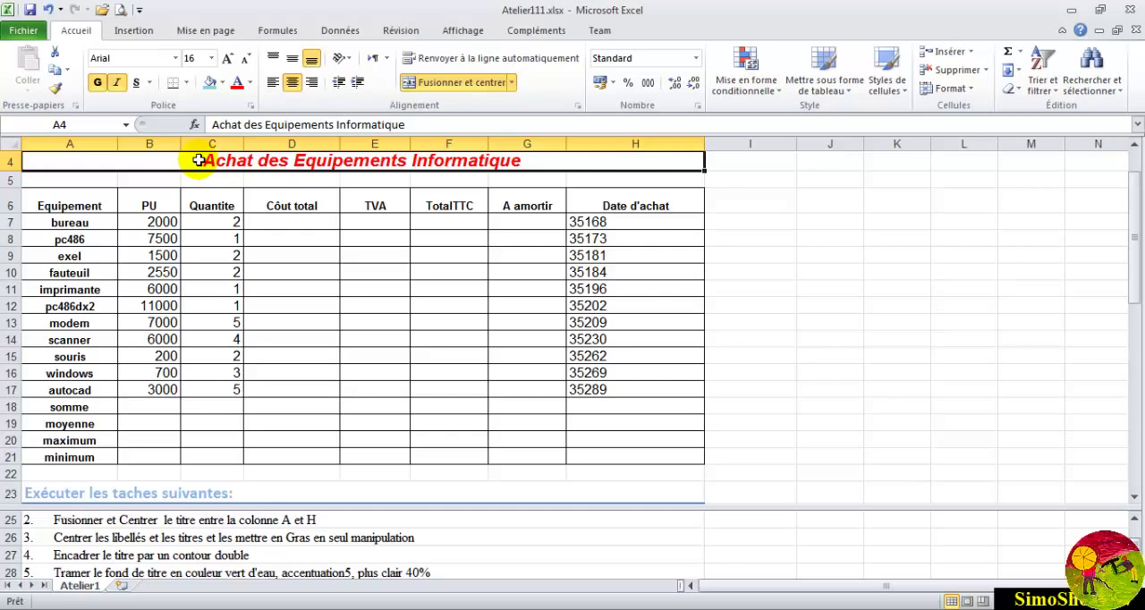
{"action": "left_click", "coordinate": [972, 89]}
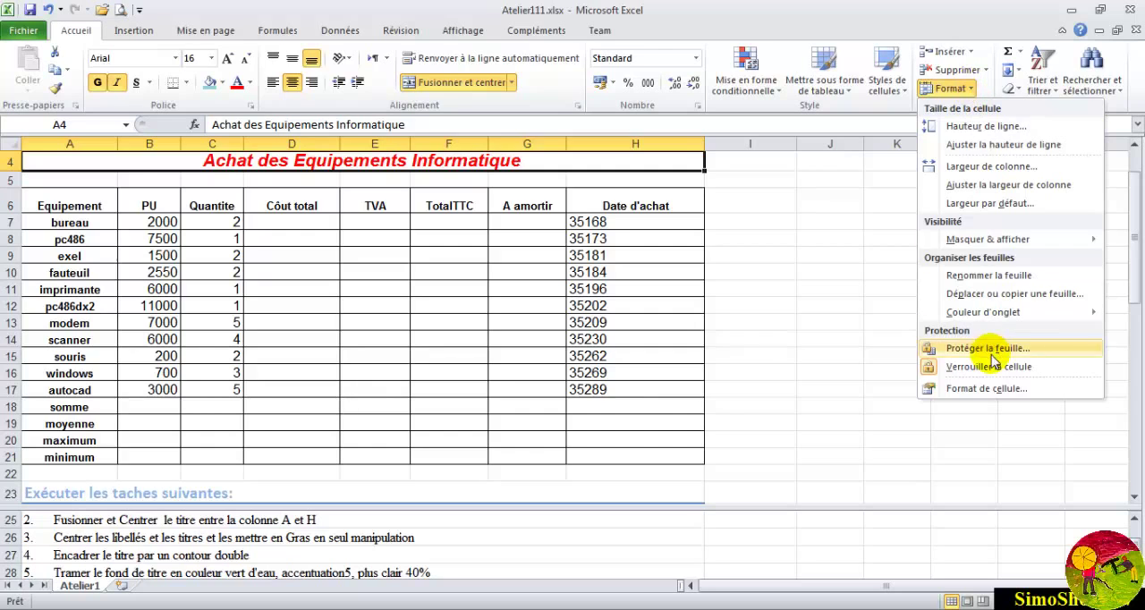
{"action": "left_click", "coordinate": [976, 390]}
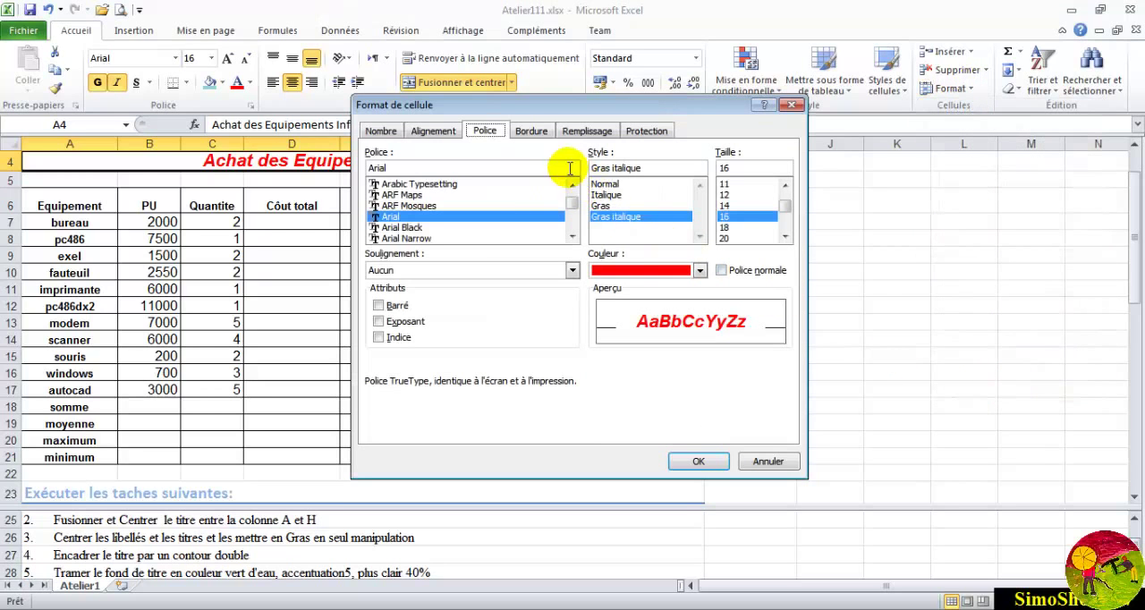
{"action": "left_click", "coordinate": [537, 132]}
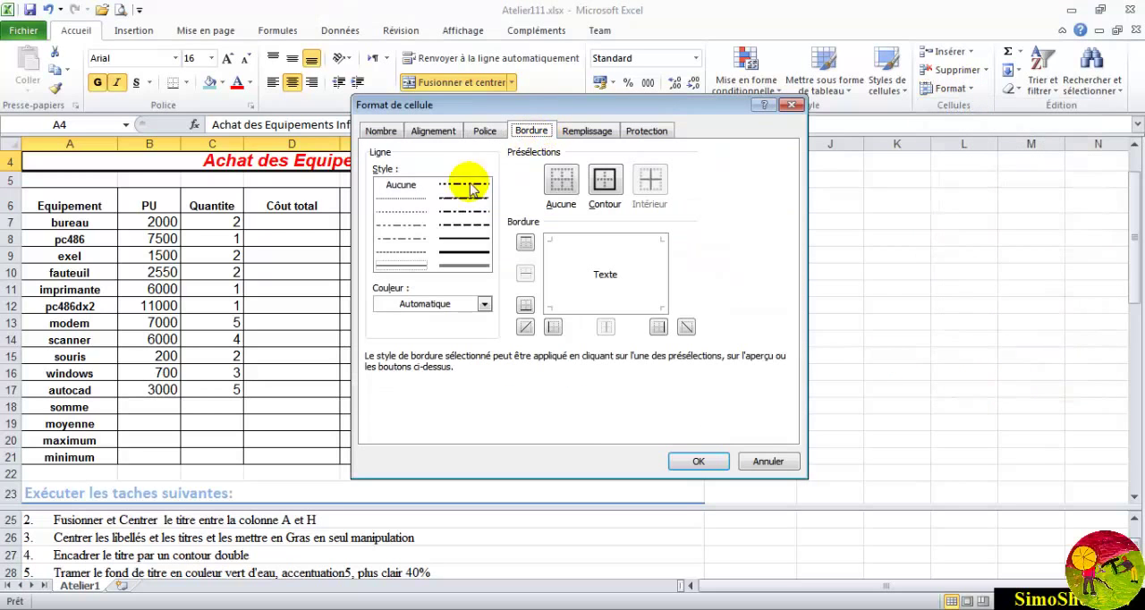
{"action": "left_click", "coordinate": [459, 268]}
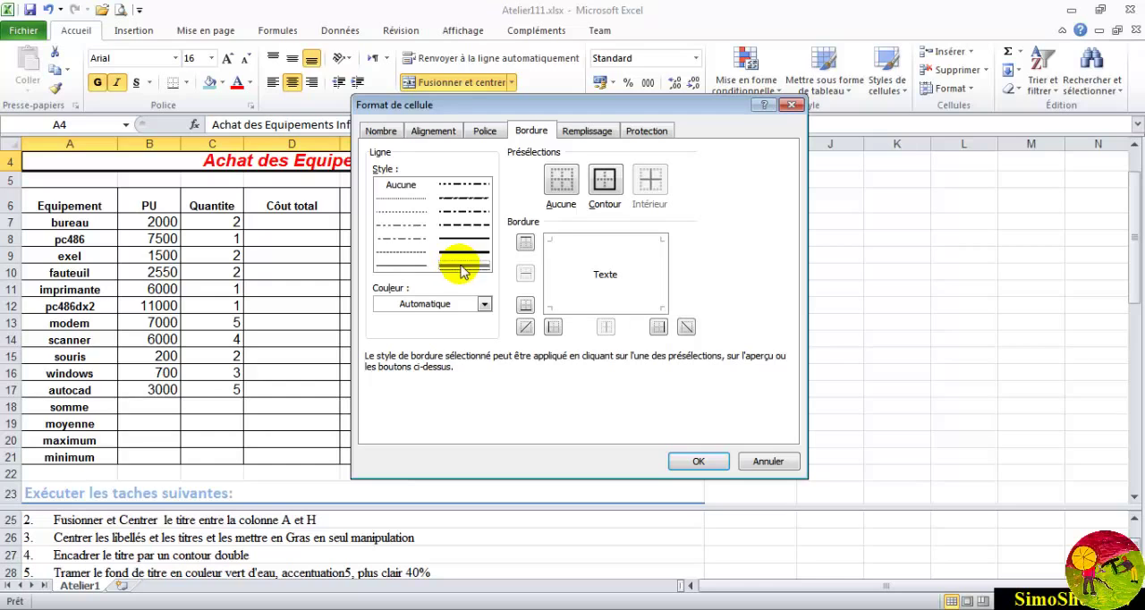
{"action": "left_click", "coordinate": [605, 180]}
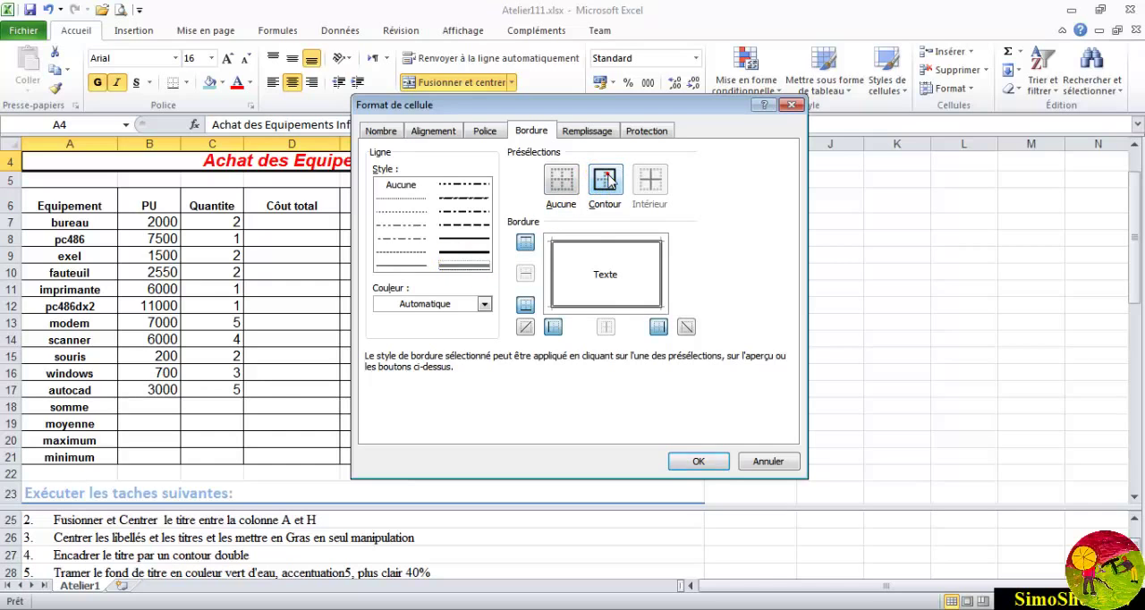
{"action": "left_click", "coordinate": [698, 462]}
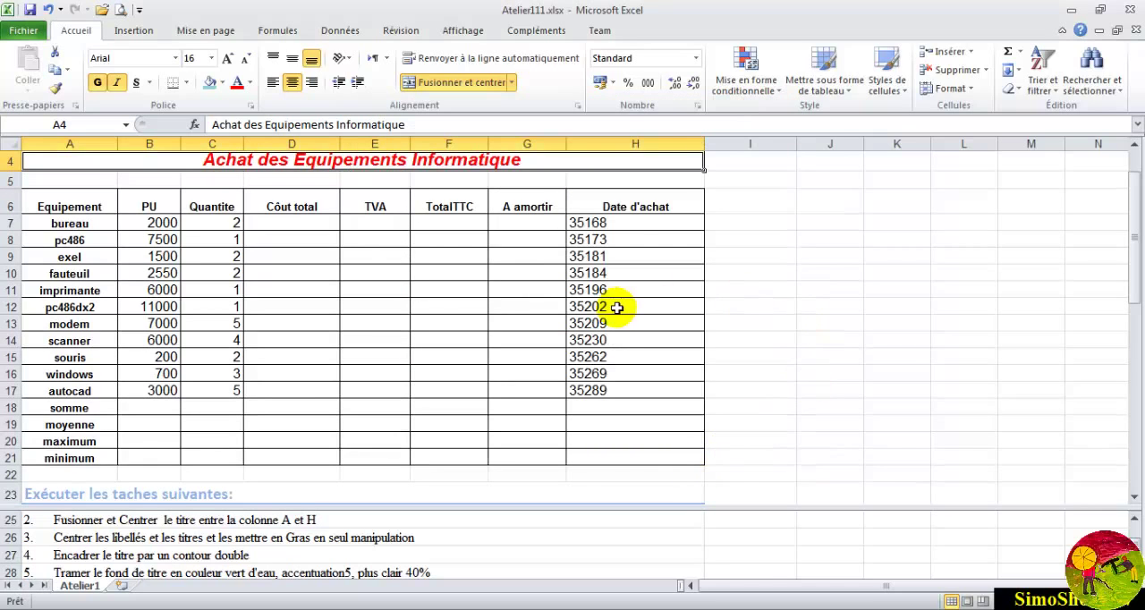
{"action": "left_click", "coordinate": [780, 200]}
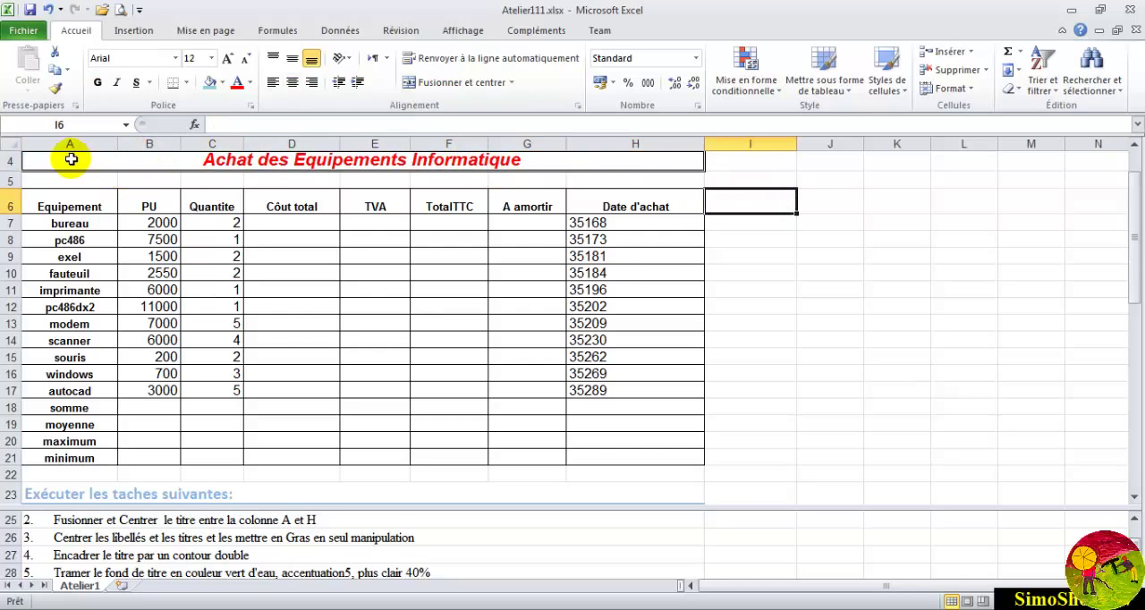
{"action": "left_click", "coordinate": [1133, 149]}
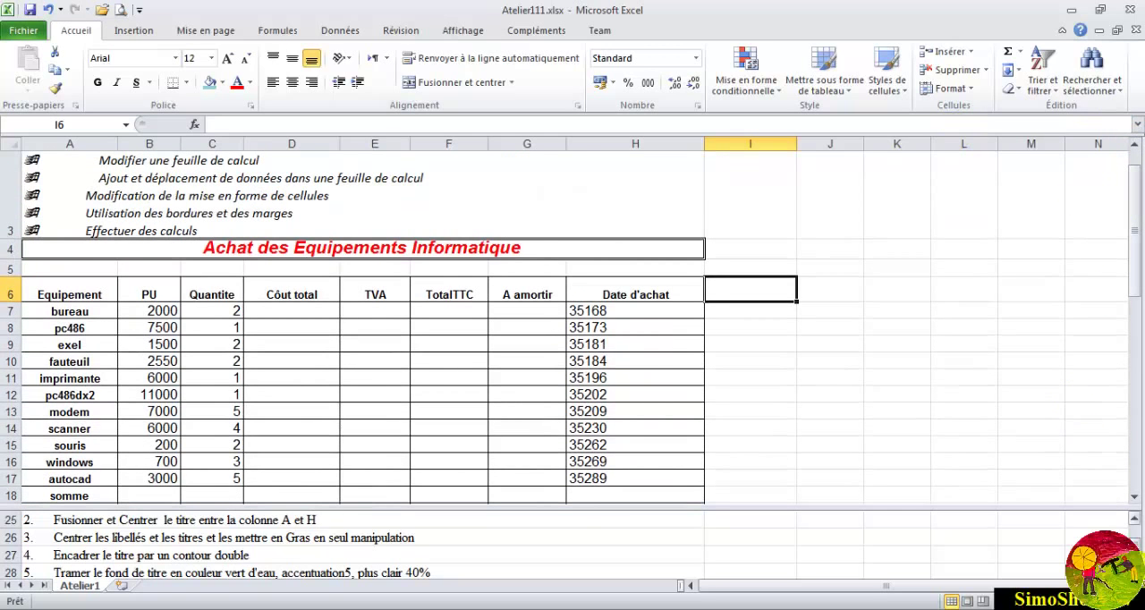
{"action": "left_click", "coordinate": [1134, 574]}
{"action": "left_click", "coordinate": [1134, 573]}
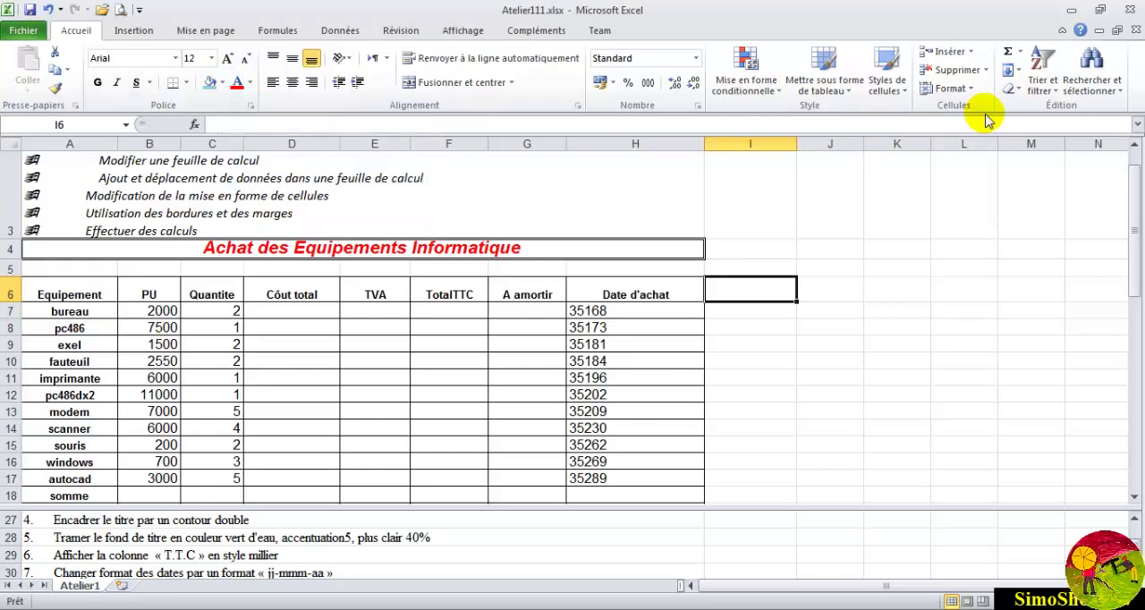
{"action": "left_click", "coordinate": [973, 90]}
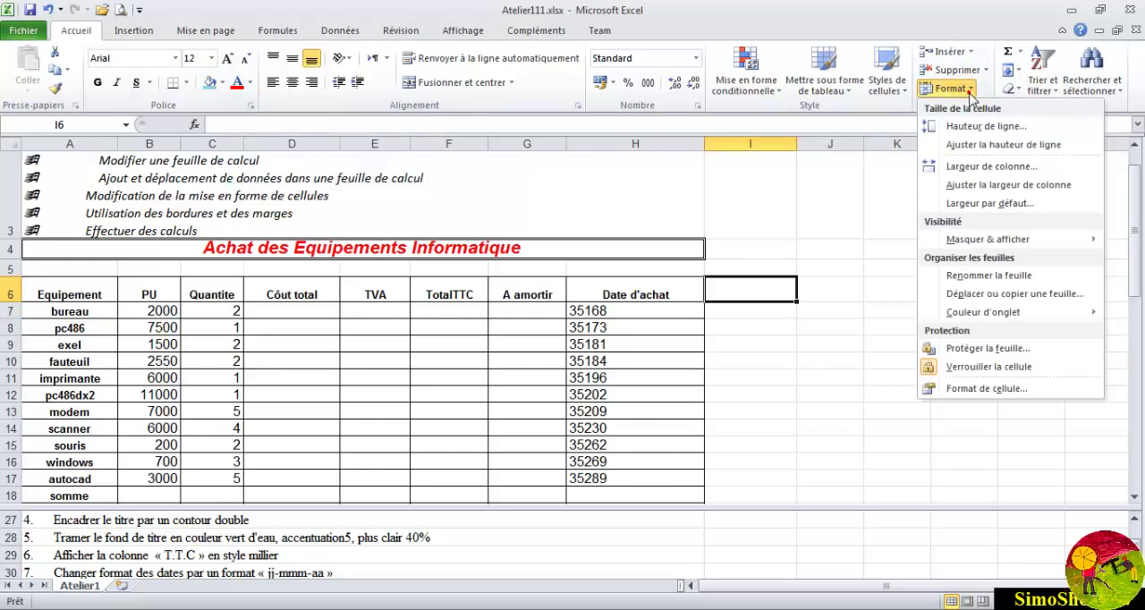
{"action": "left_click", "coordinate": [964, 388]}
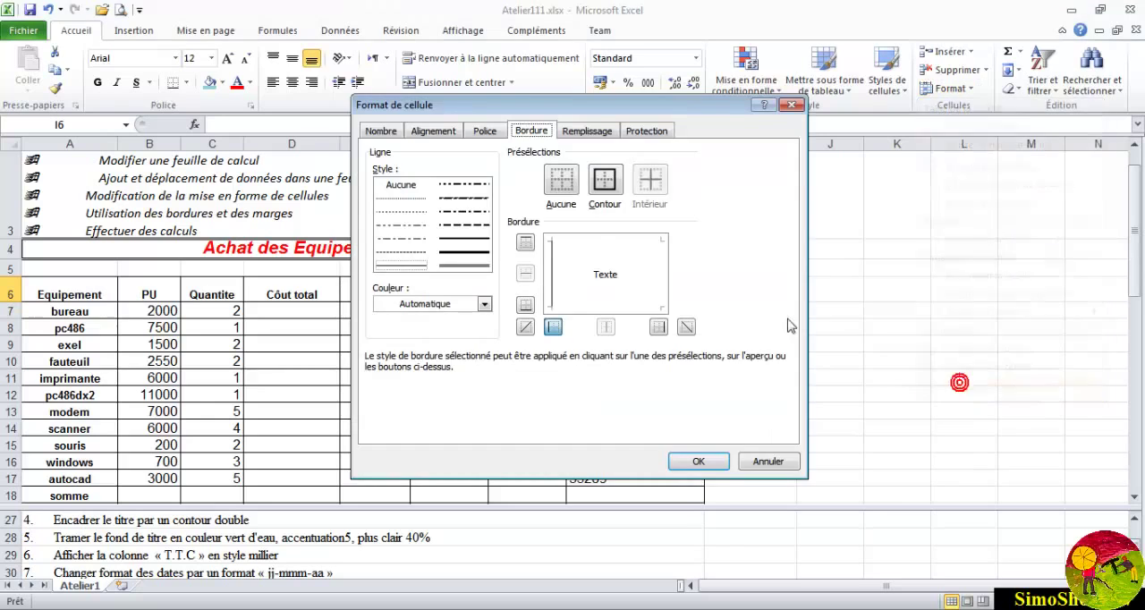
{"action": "left_click", "coordinate": [585, 131]}
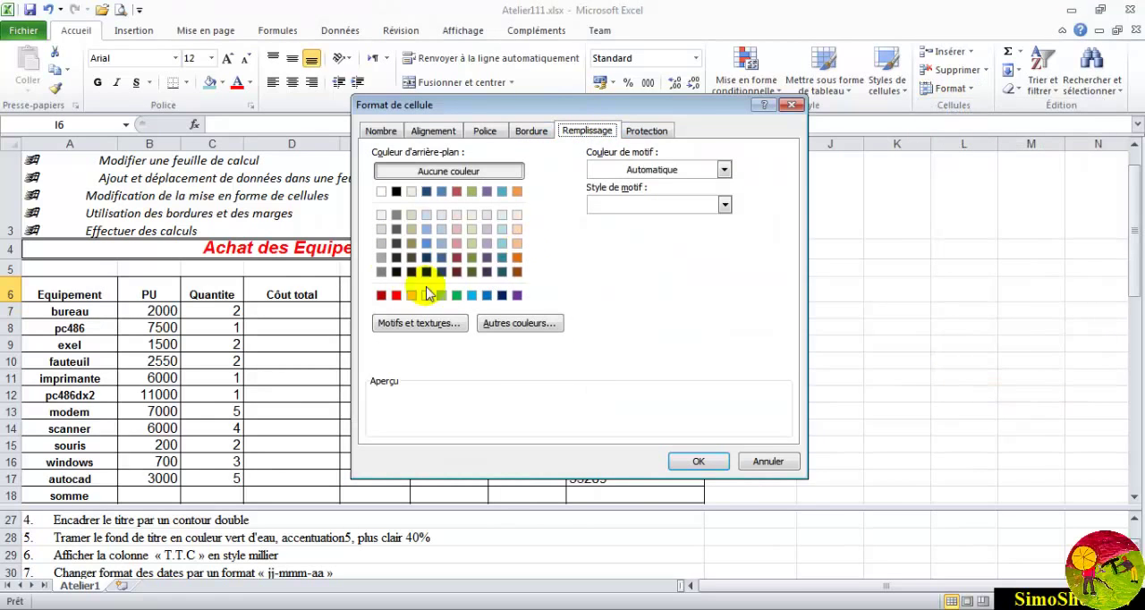
{"action": "left_click", "coordinate": [767, 461]}
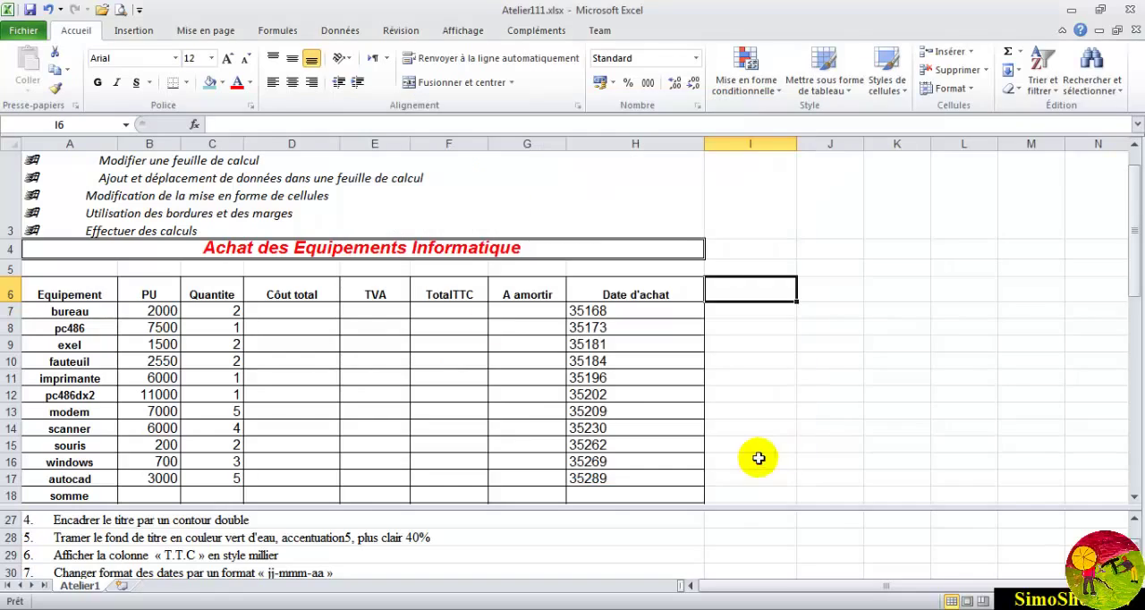
- Fill the merged title in row 4 with the theme color "Vert d'eau, Accentuation5, plus clair 40 %"
{"action": "left_click", "coordinate": [224, 85]}
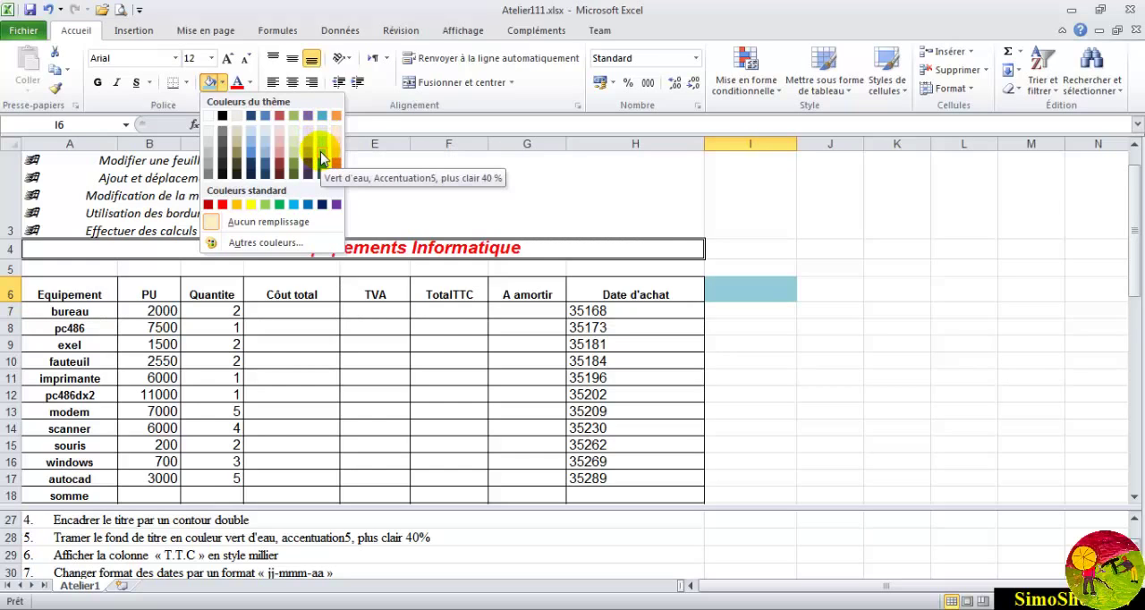
{"action": "left_click", "coordinate": [152, 248]}
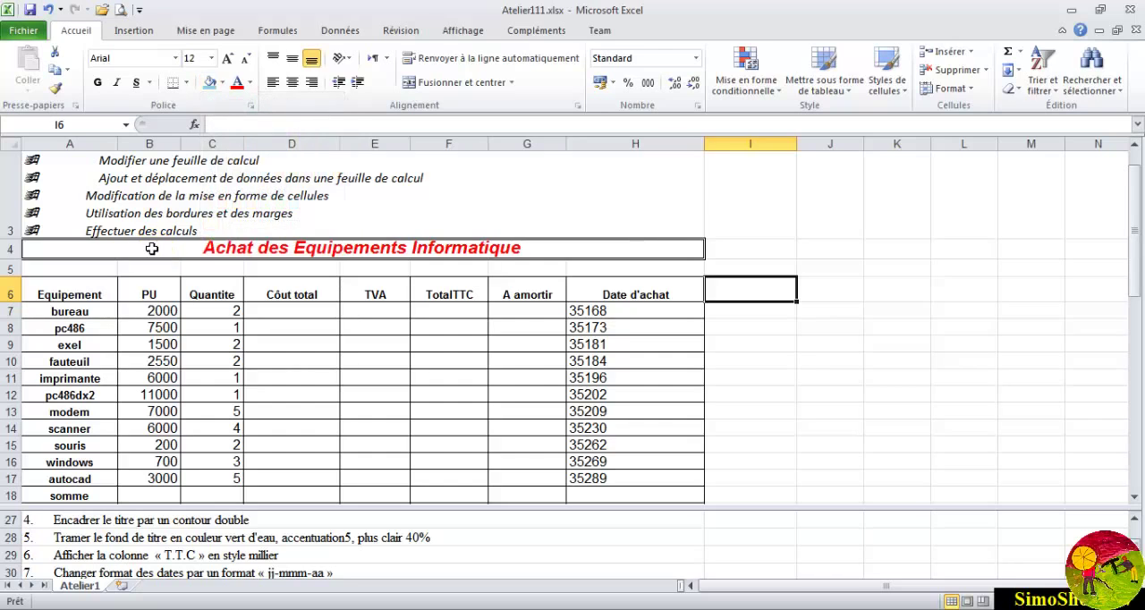
{"action": "left_click", "coordinate": [152, 249]}
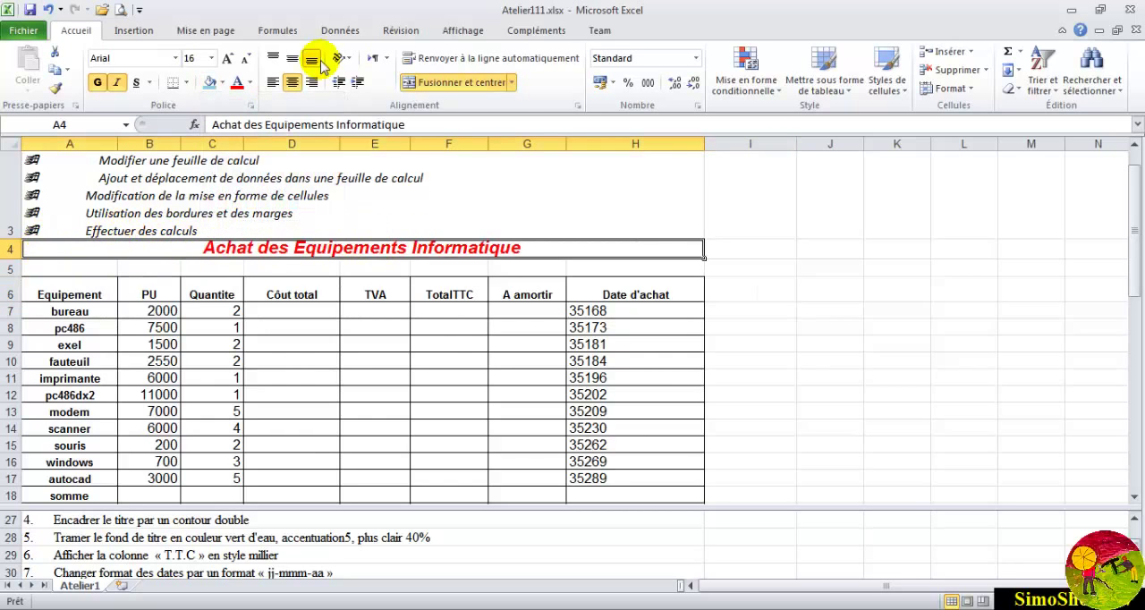
{"action": "left_click", "coordinate": [222, 82]}
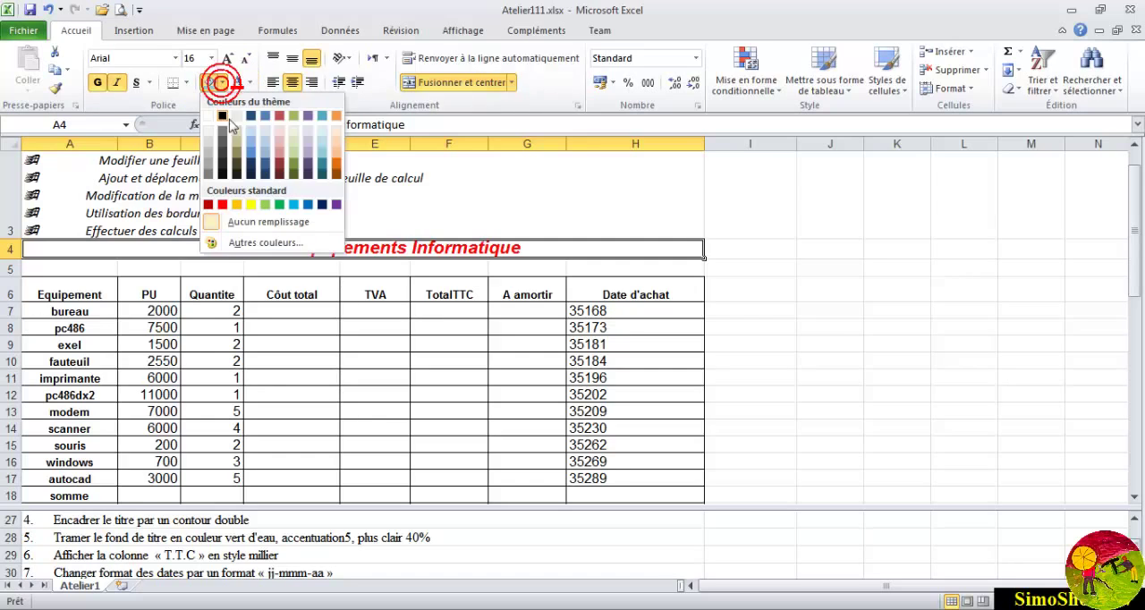
{"action": "left_click", "coordinate": [321, 151]}
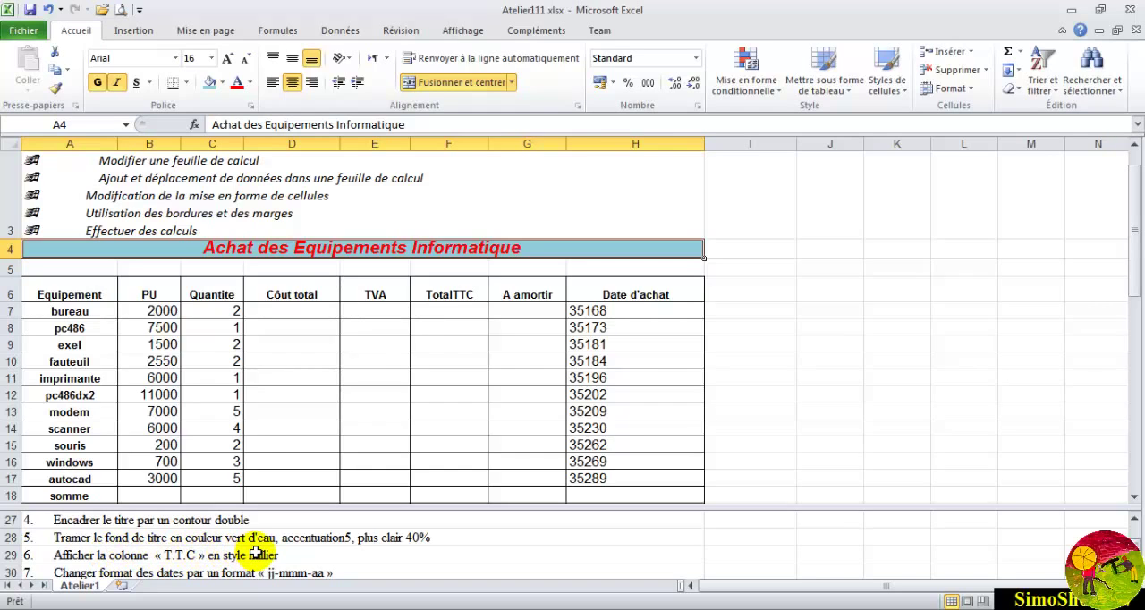
- Apply the Milliers cell style to the TotalTTC column, cells F6 to F18
{"action": "left_click", "coordinate": [434, 295]}
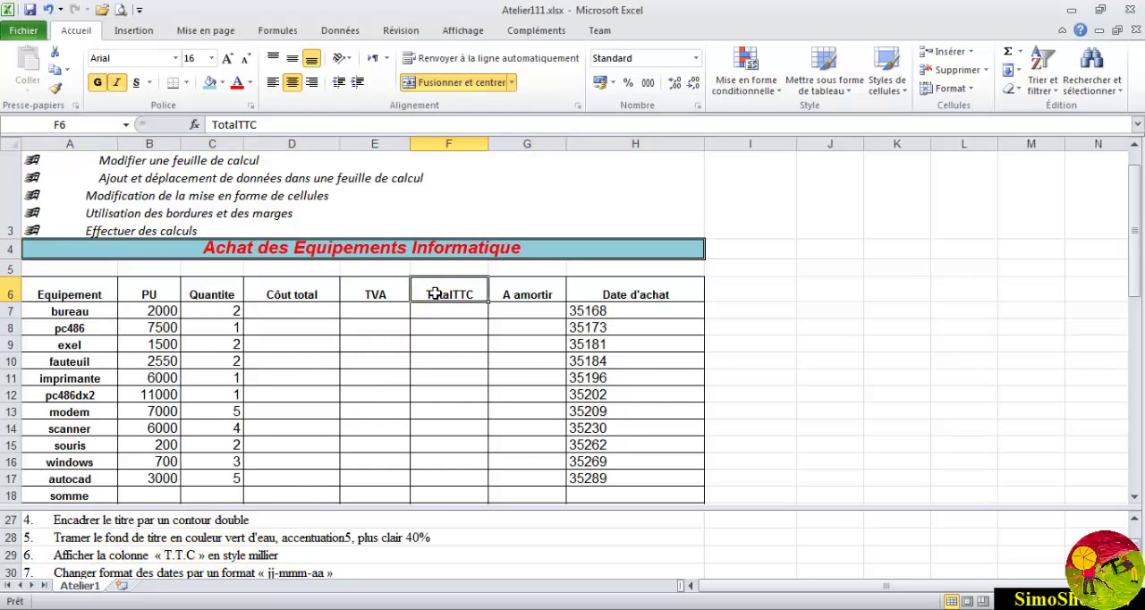
{"action": "left_click_drag", "start_coordinate": [435, 294], "coordinate": [439, 494]}
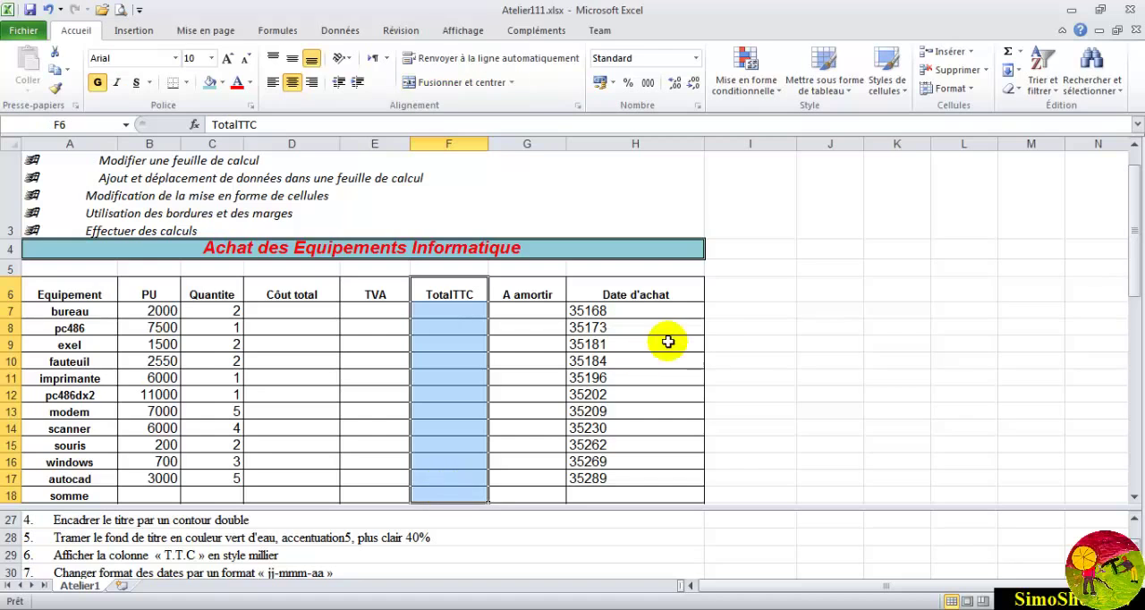
{"action": "left_click", "coordinate": [906, 95]}
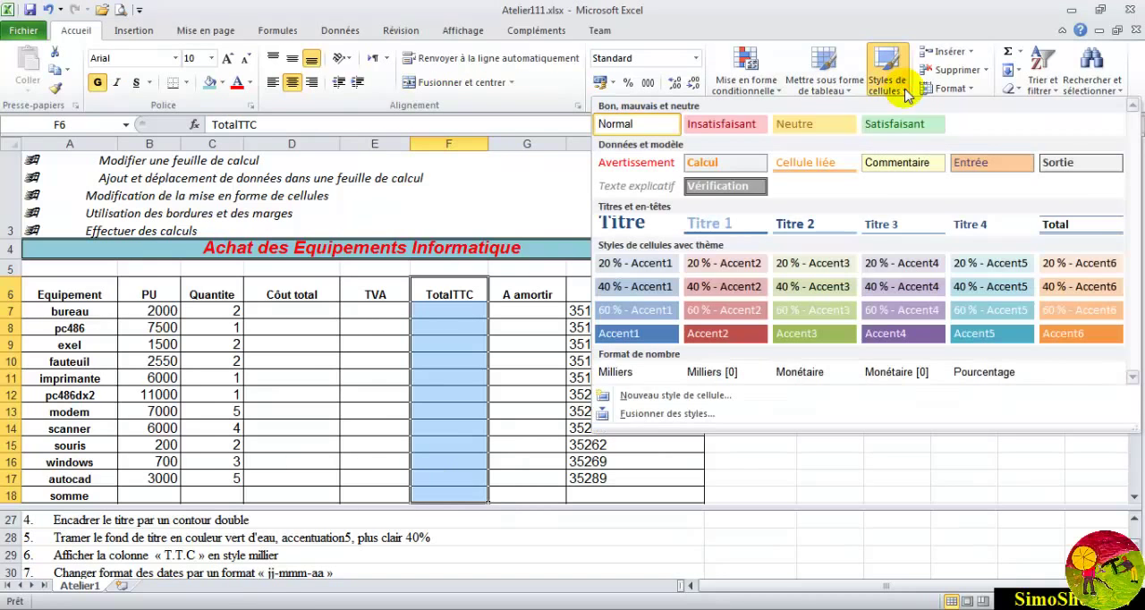
{"action": "left_click", "coordinate": [624, 374]}
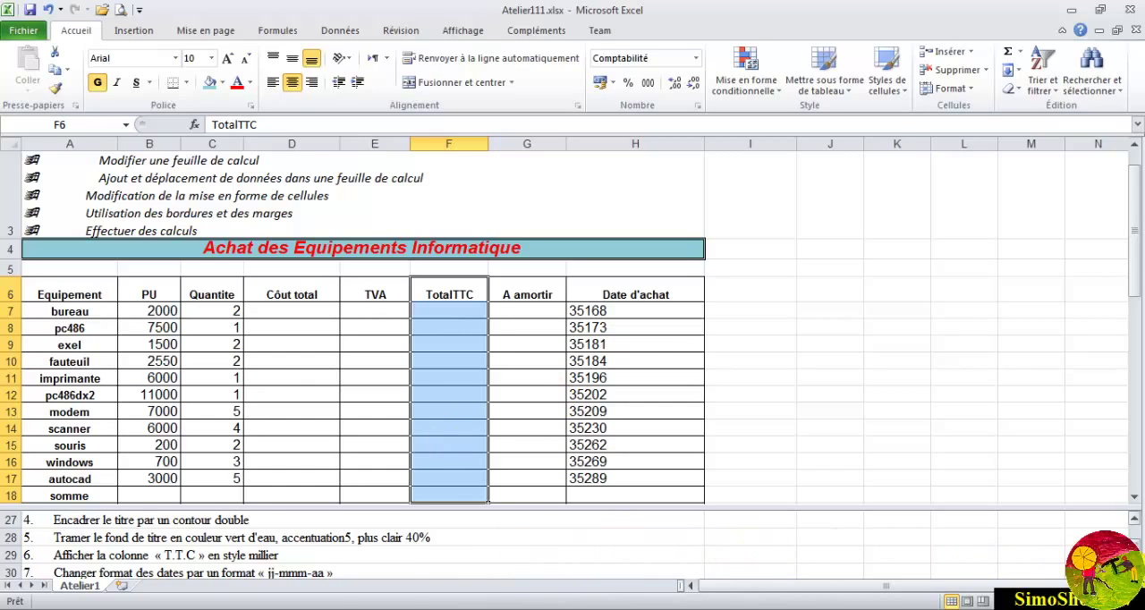
- Format the purchase dates in H7:H17 with the custom number format jj-mmm-aa
{"action": "left_click", "coordinate": [1134, 573]}
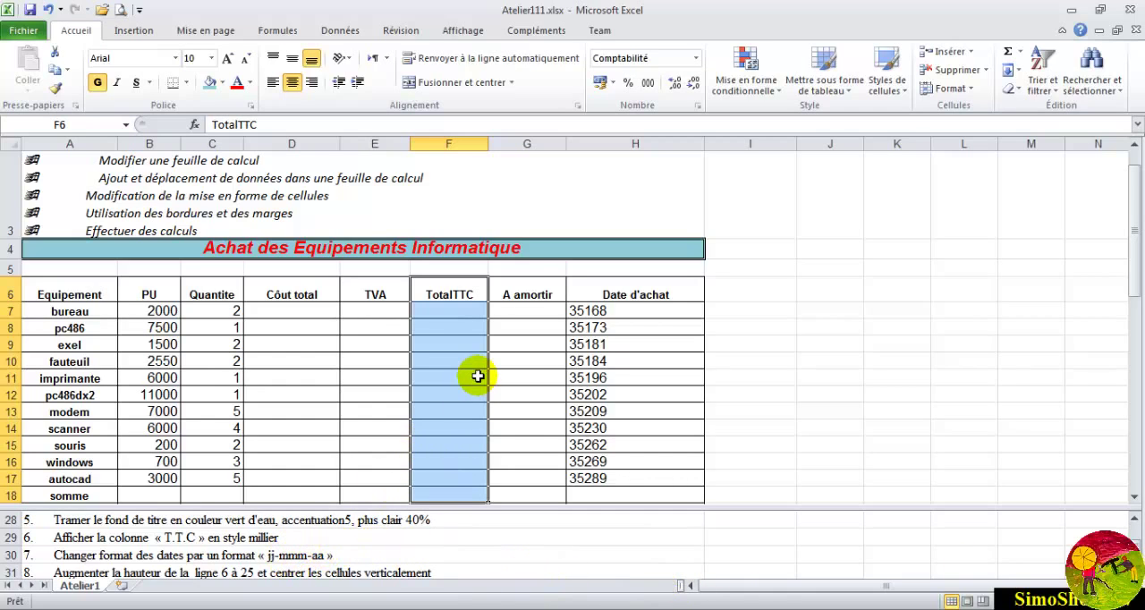
{"action": "left_click", "coordinate": [586, 311]}
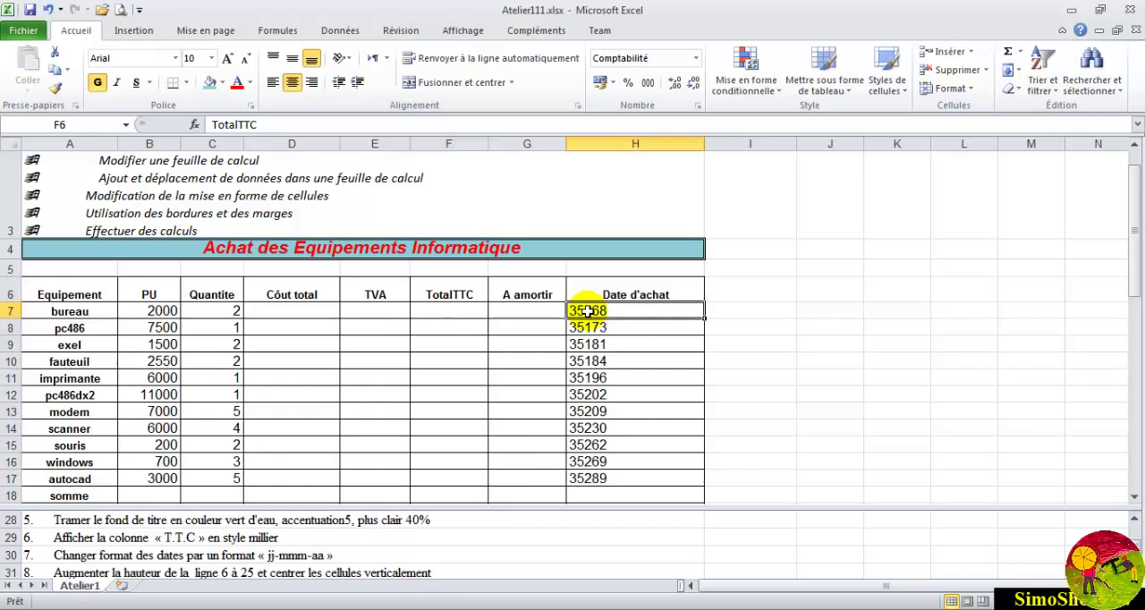
{"action": "left_click_drag", "start_coordinate": [585, 311], "coordinate": [589, 477]}
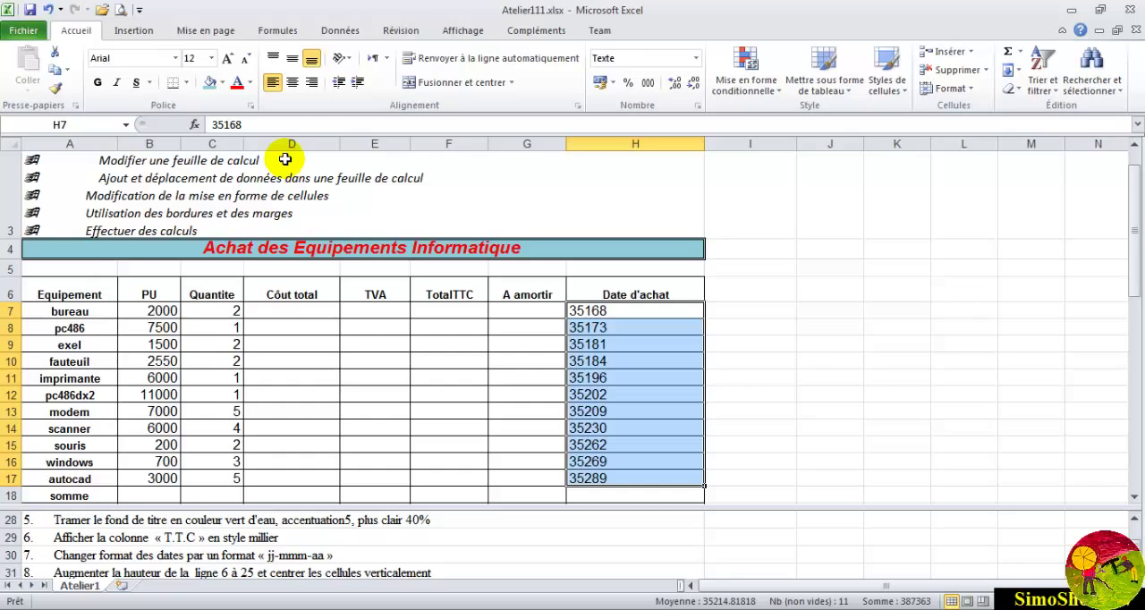
{"action": "left_click", "coordinate": [973, 96]}
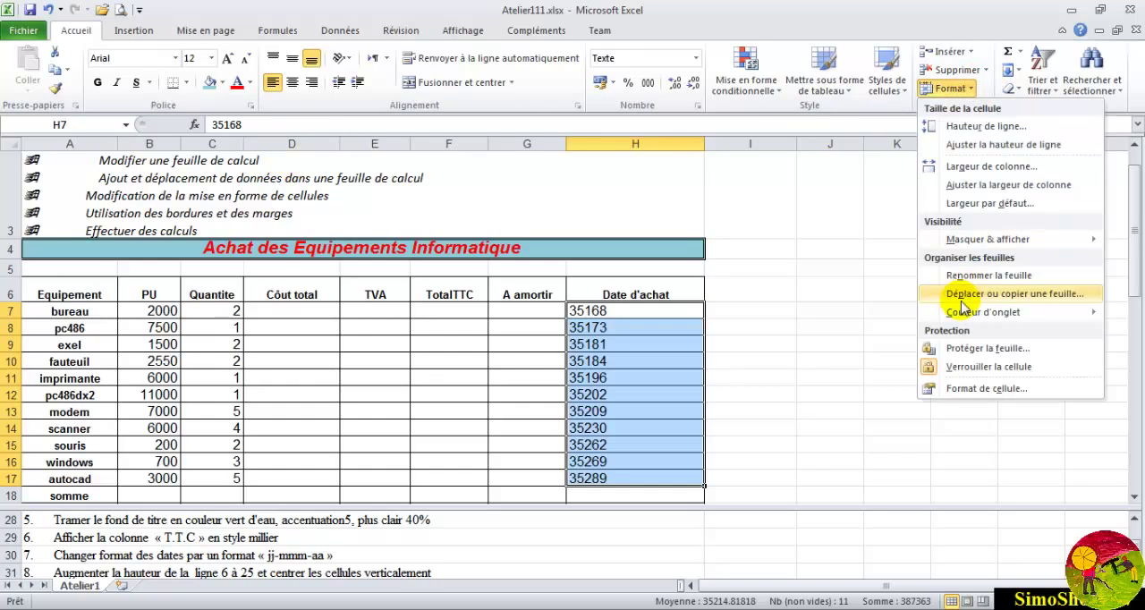
{"action": "left_click", "coordinate": [951, 391]}
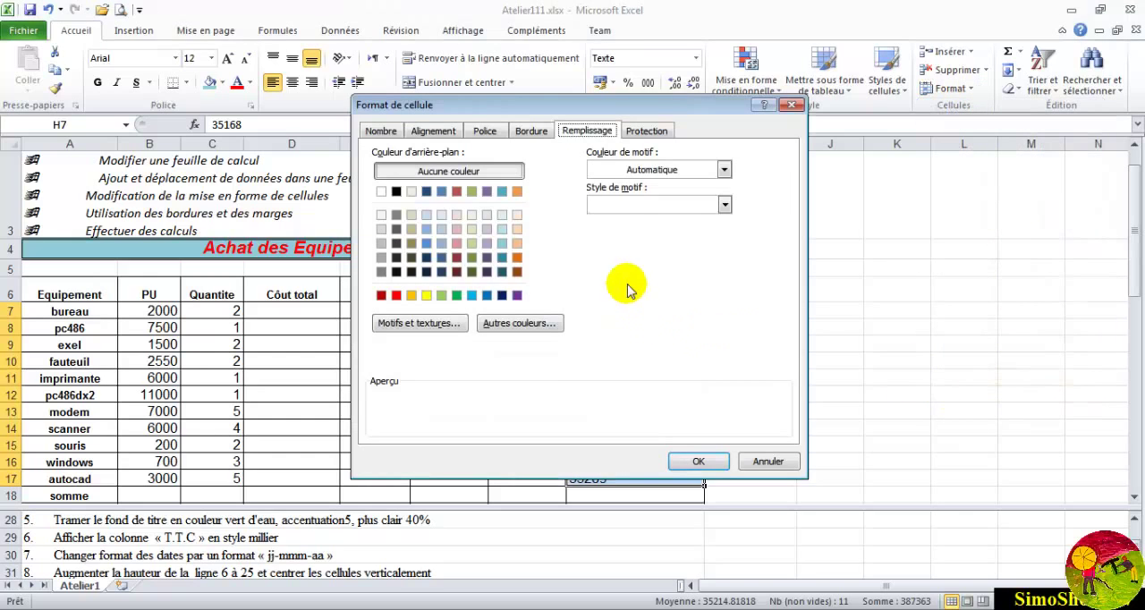
{"action": "left_click", "coordinate": [379, 132]}
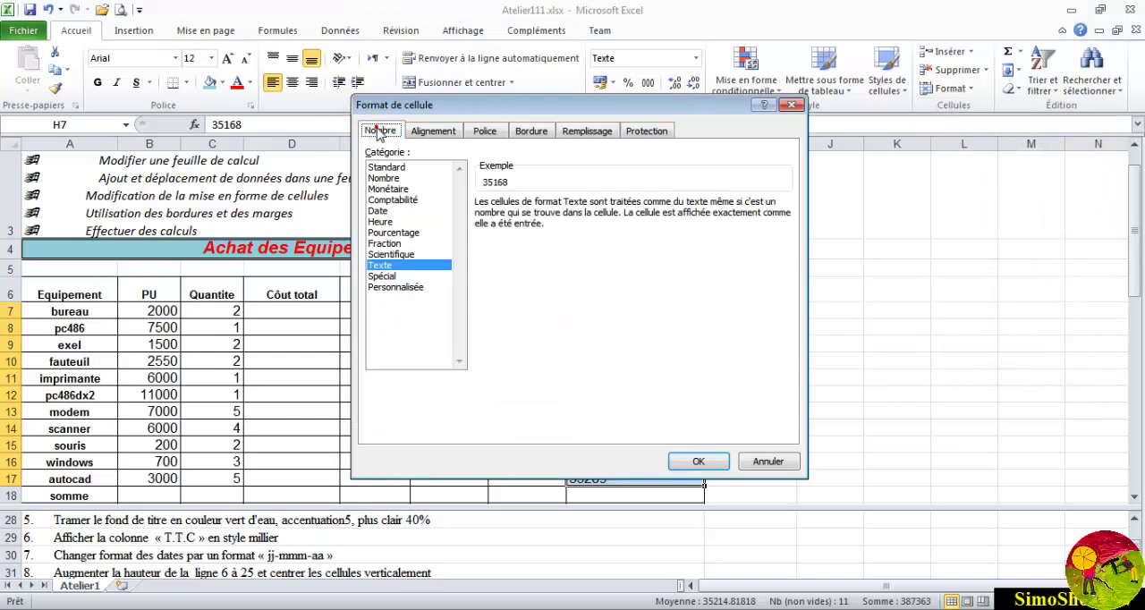
{"action": "left_click", "coordinate": [400, 288]}
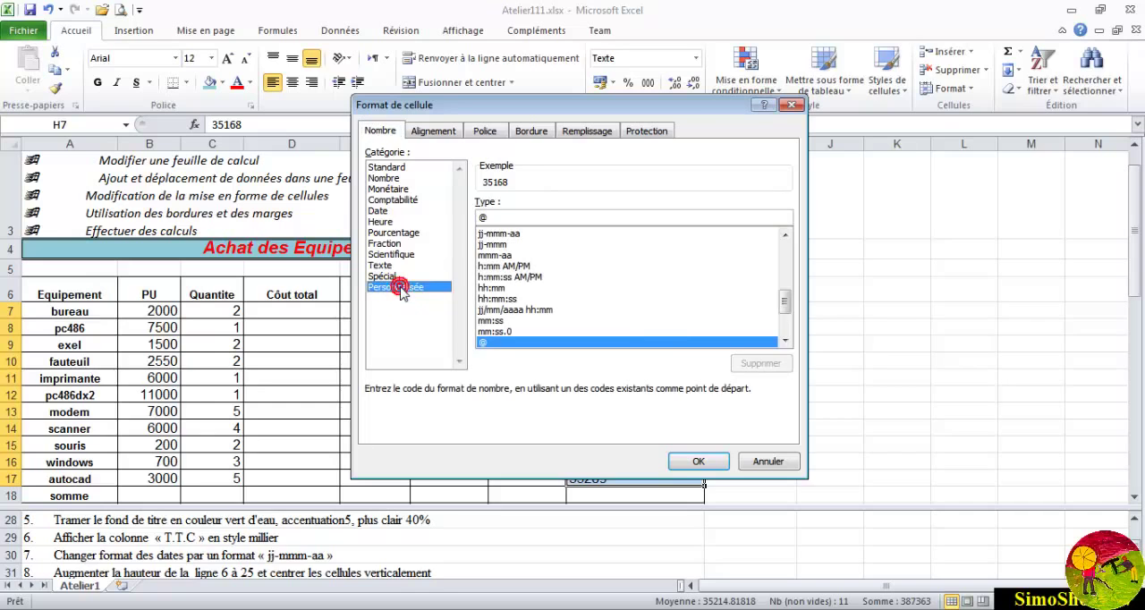
{"action": "mouse_move", "coordinate": [786, 291]}
{"action": "left_mouse_down"}
{"action": "mouse_move", "coordinate": [784, 243]}
{"action": "mouse_move", "coordinate": [782, 335]}
{"action": "mouse_move", "coordinate": [783, 265]}
{"action": "mouse_move", "coordinate": [781, 296]}
{"action": "left_mouse_up"}
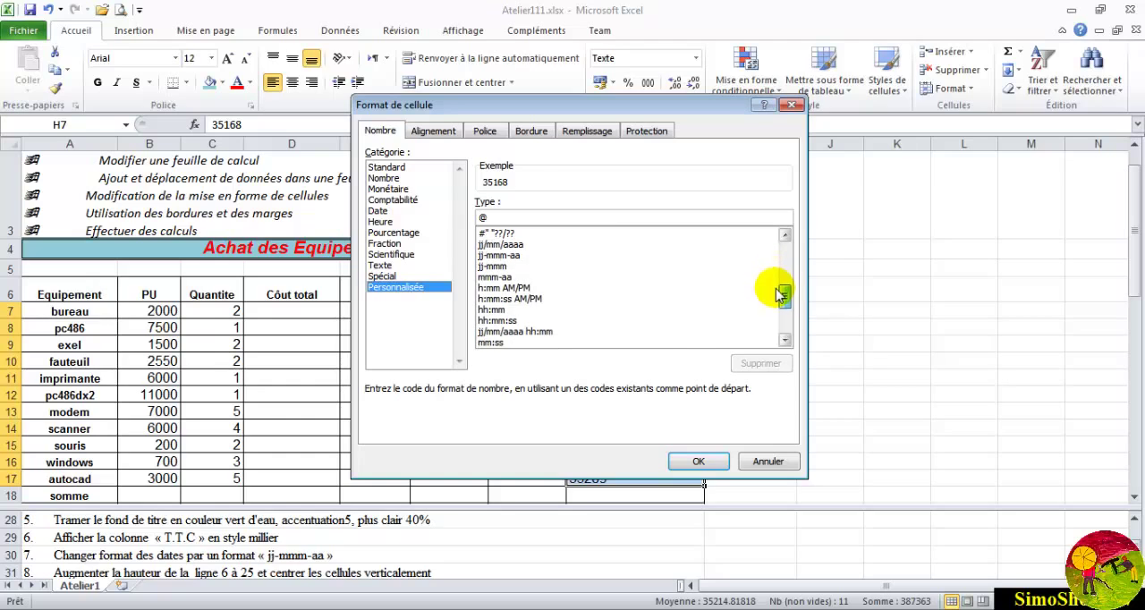
{"action": "left_click", "coordinate": [511, 255]}
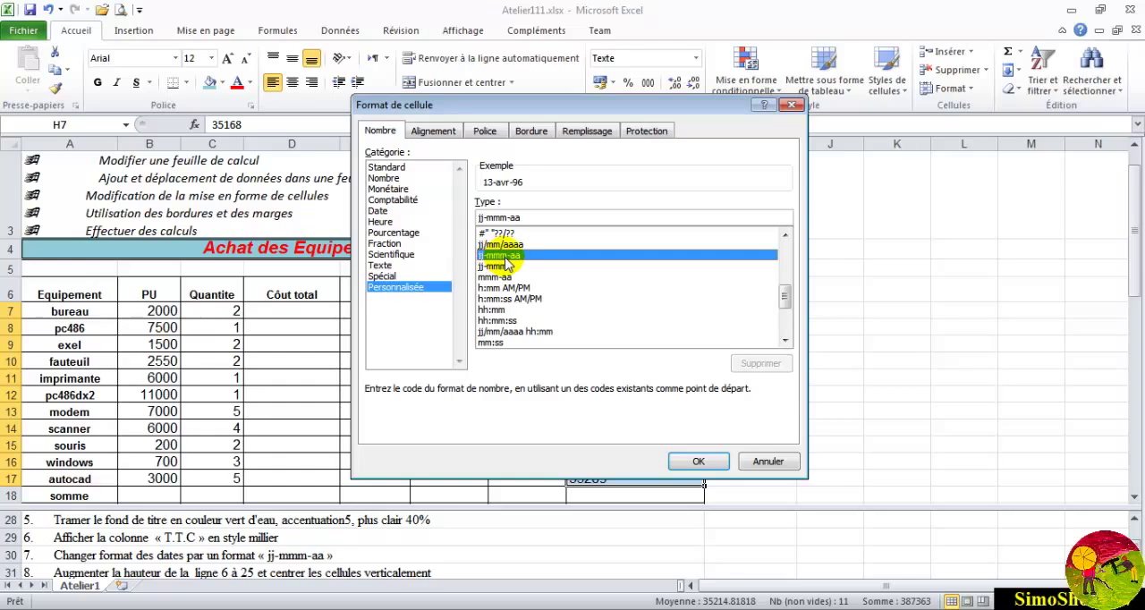
{"action": "left_click", "coordinate": [696, 461]}
{"action": "left_click", "coordinate": [655, 344]}
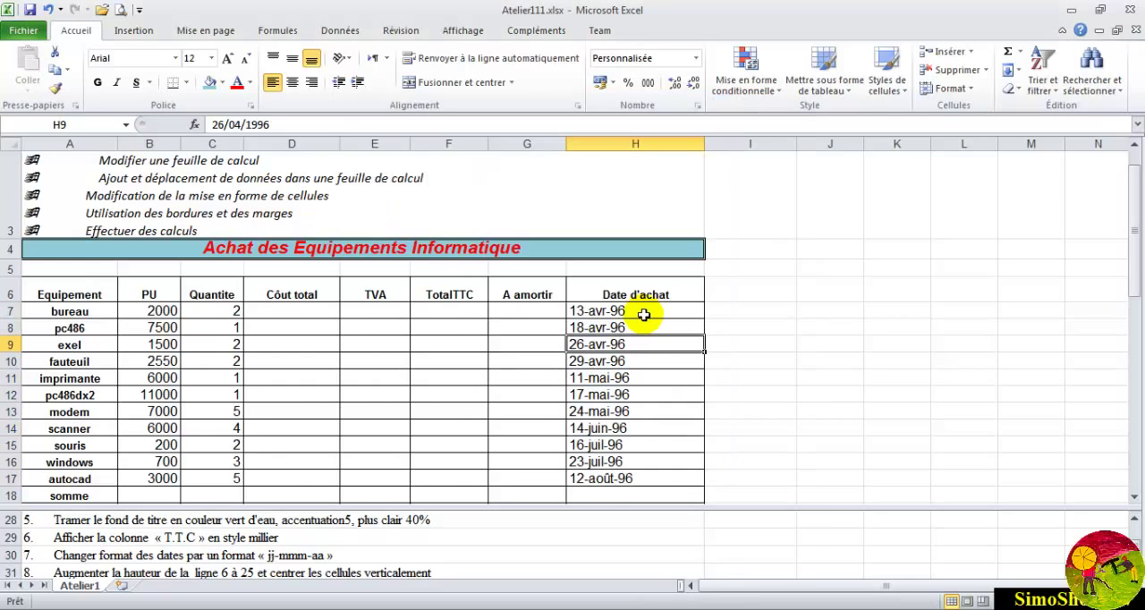
{"action": "left_click", "coordinate": [638, 312]}
{"action": "left_click_drag", "start_coordinate": [638, 312], "coordinate": [629, 461]}
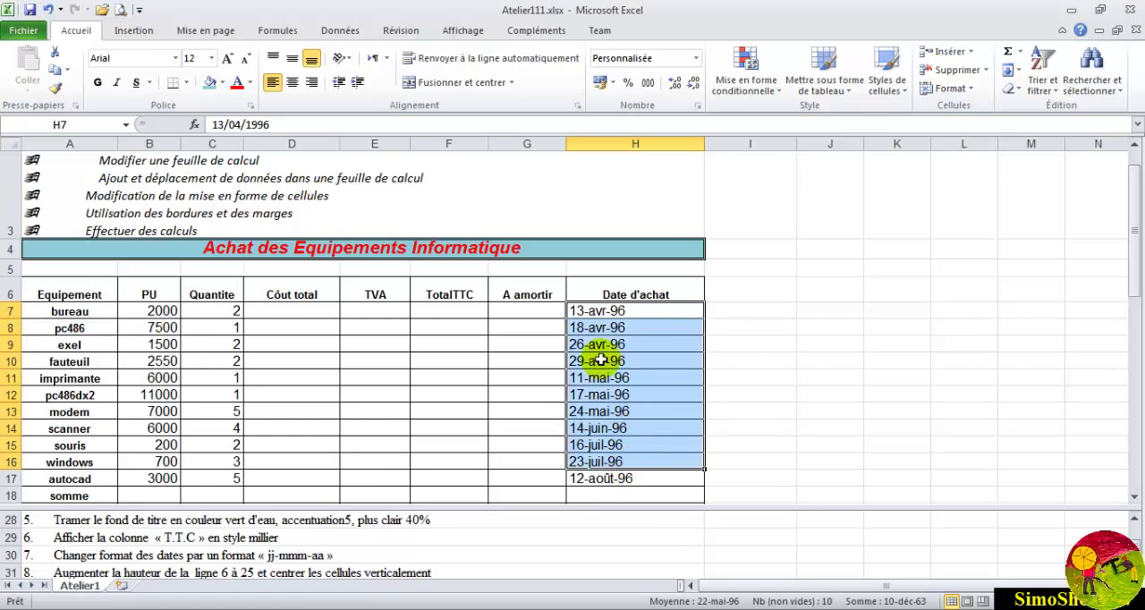
{"action": "left_click", "coordinate": [590, 321]}
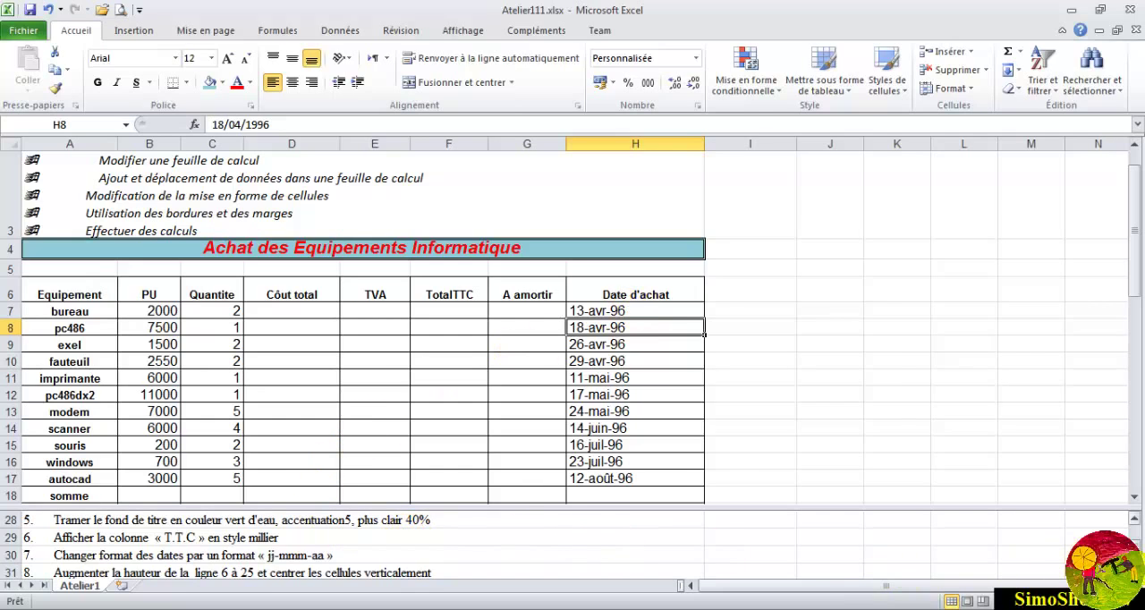
- Set the height of heading row 6 to 25 and center its cells vertically
{"action": "left_click", "coordinate": [1134, 571]}
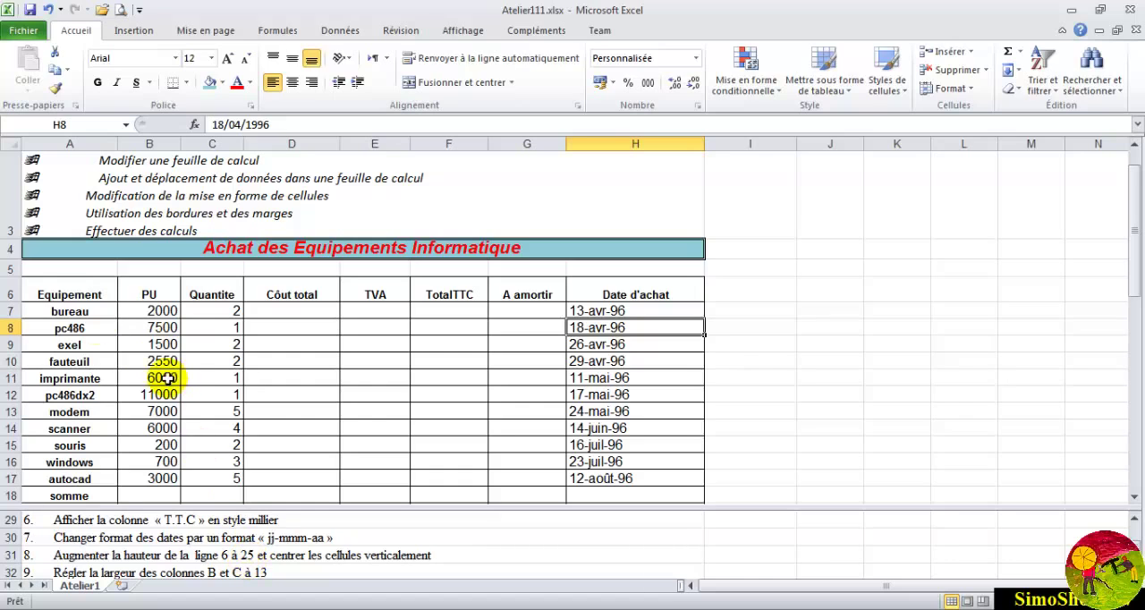
{"action": "left_click", "coordinate": [9, 292]}
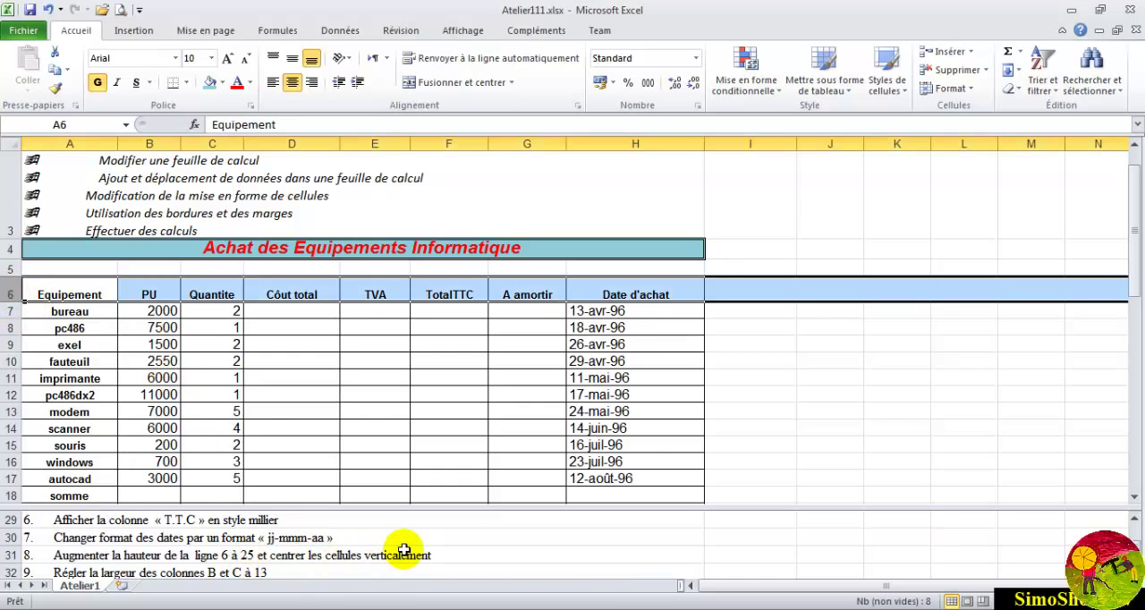
{"action": "left_click", "coordinate": [970, 89]}
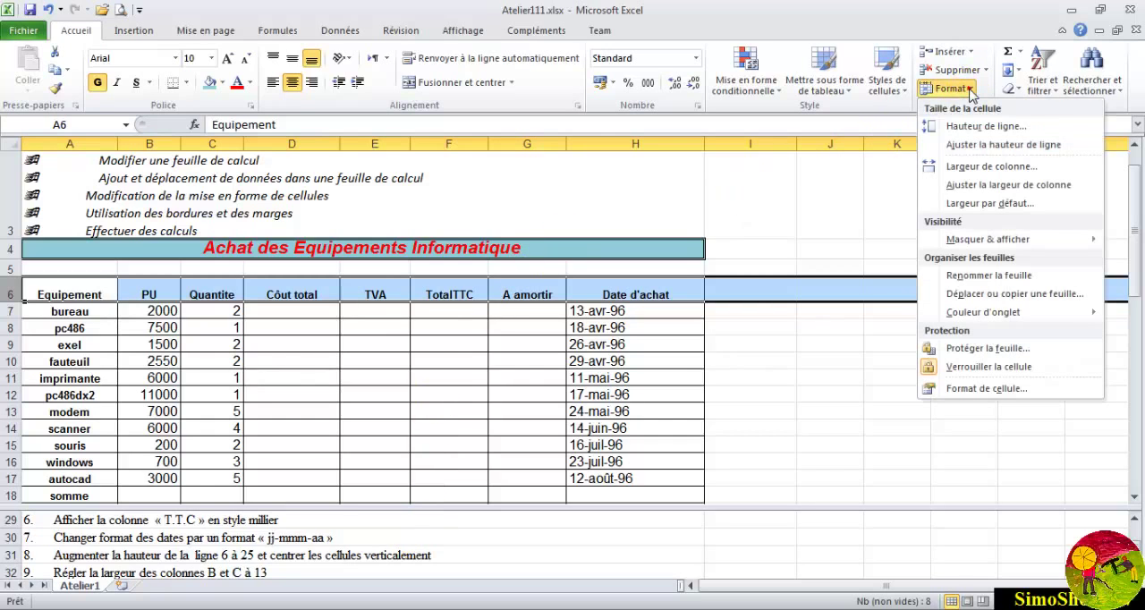
{"action": "left_click", "coordinate": [966, 129]}
{"action": "type", "text": "25"}
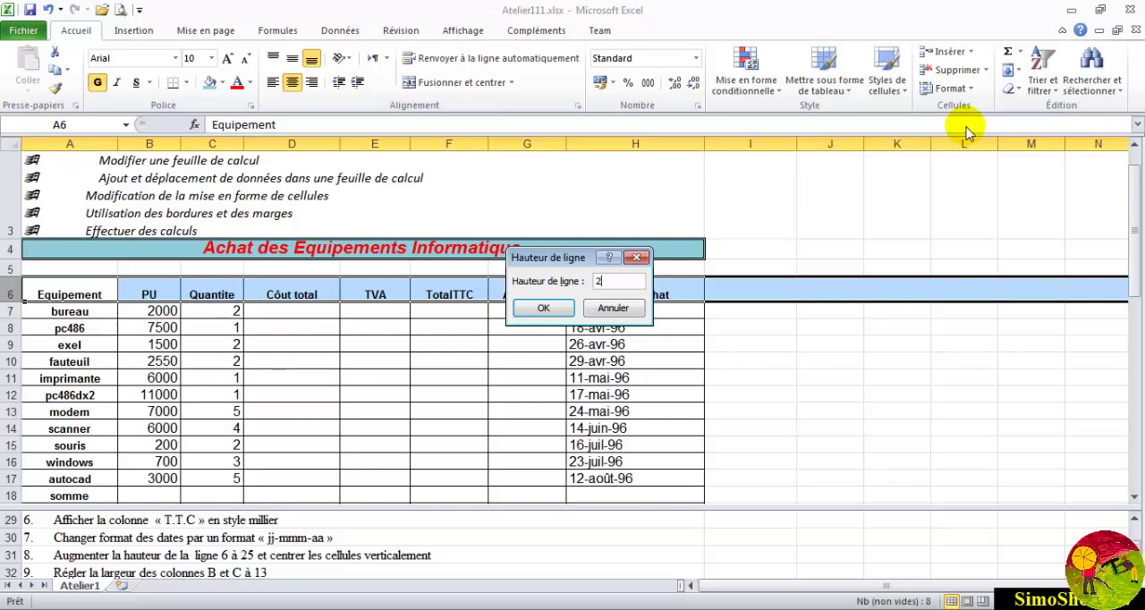
{"action": "left_click", "coordinate": [546, 307]}
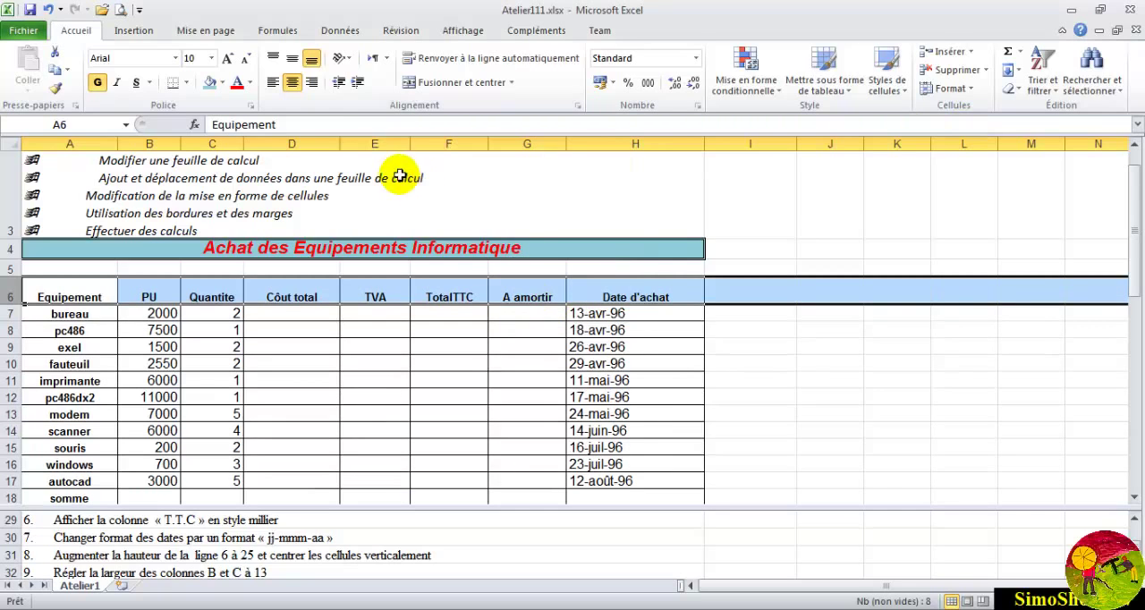
{"action": "left_click", "coordinate": [292, 58]}
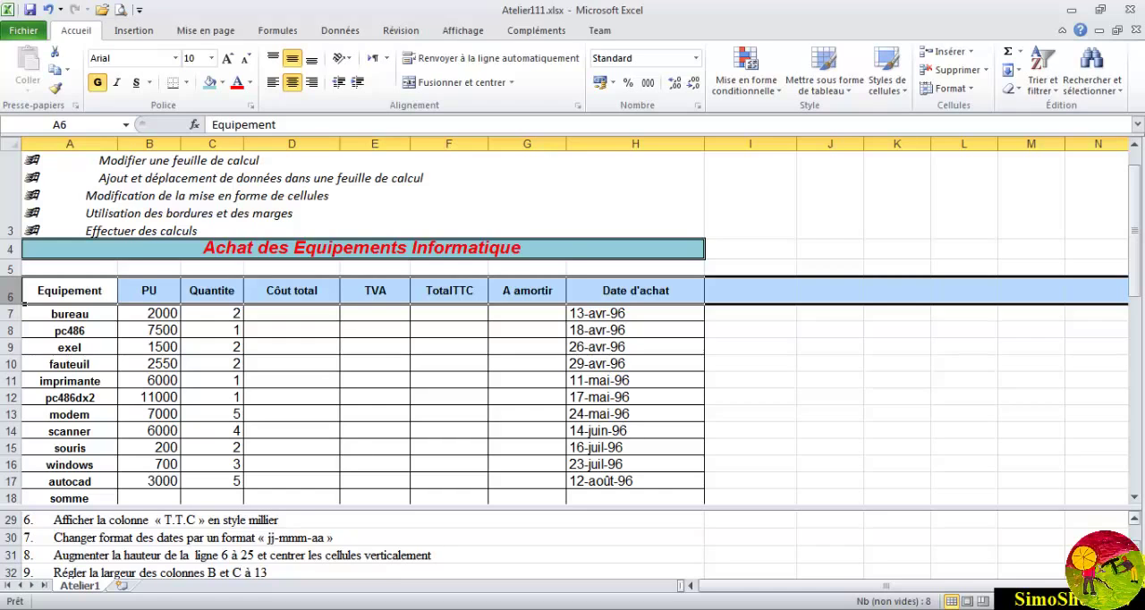
- Set the width of columns B and C to 13
{"action": "scroll", "coordinate": [218, 545], "scroll_direction": "down", "scroll_amount": 1}
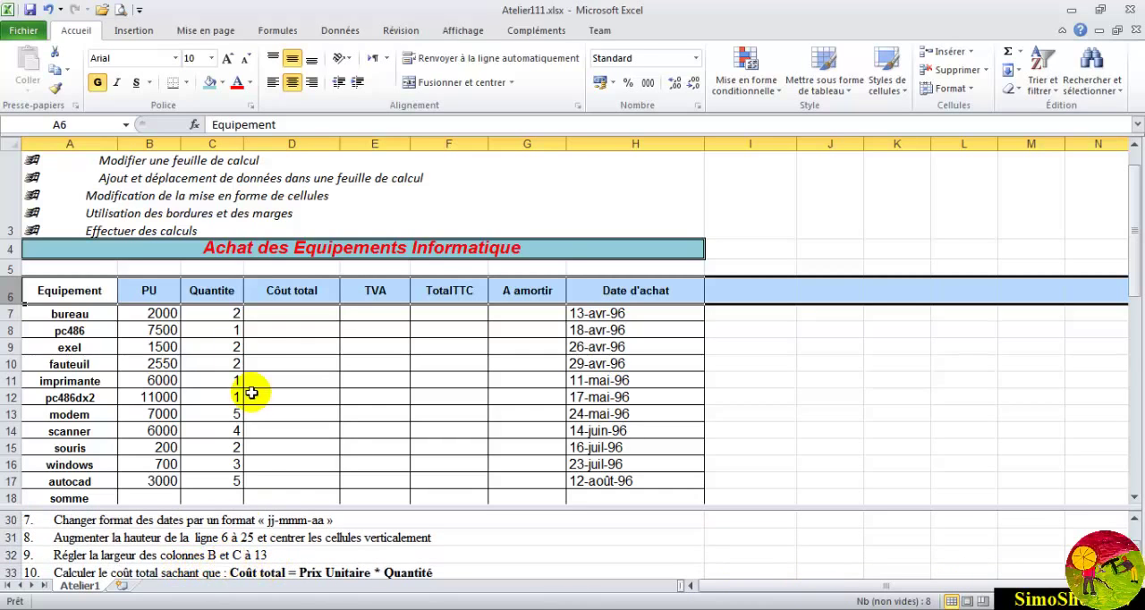
{"action": "left_click_drag", "start_coordinate": [148, 144], "coordinate": [237, 142]}
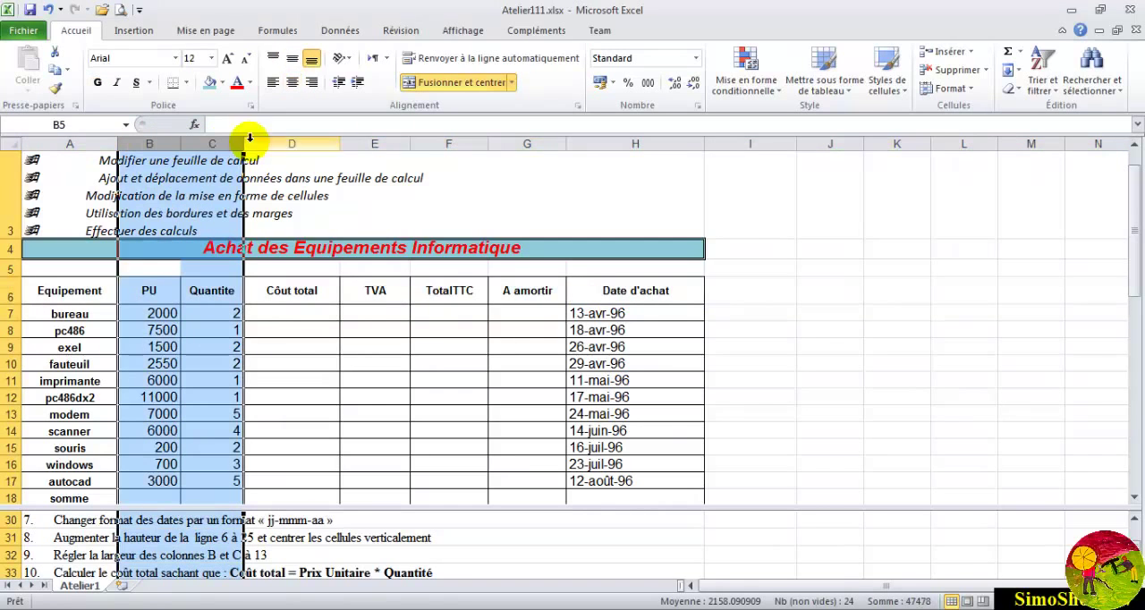
{"action": "left_click", "coordinate": [964, 88]}
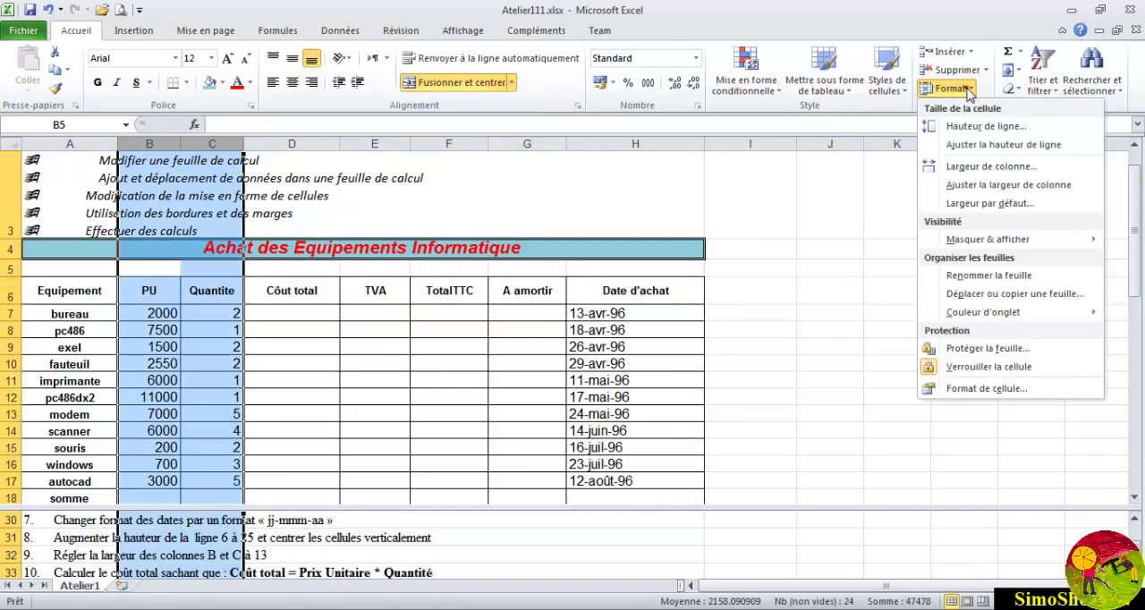
{"action": "left_click", "coordinate": [968, 167]}
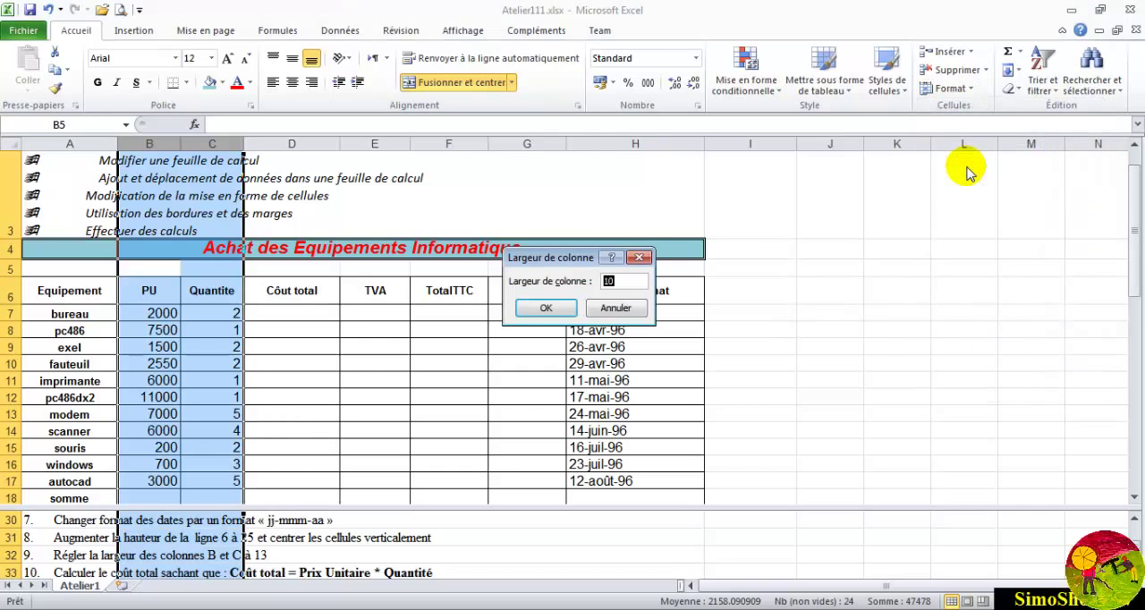
{"action": "left_click", "coordinate": [552, 308]}
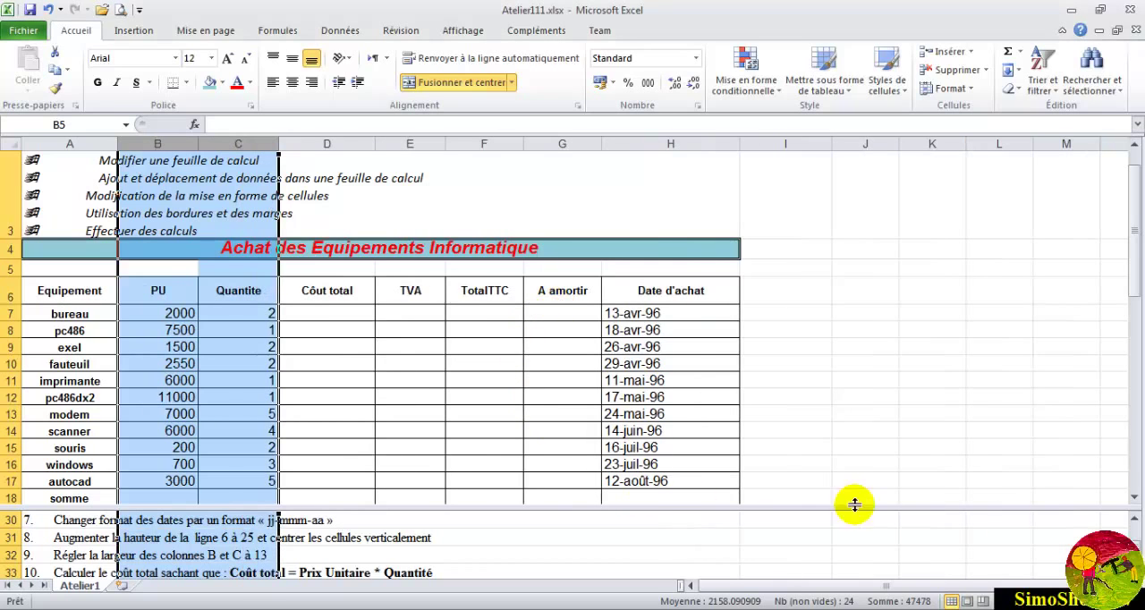
- Calculate the total cost of the bureau row in D7 with the formula =B7*C7
{"action": "left_click", "coordinate": [1134, 571]}
{"action": "left_click", "coordinate": [1134, 572]}
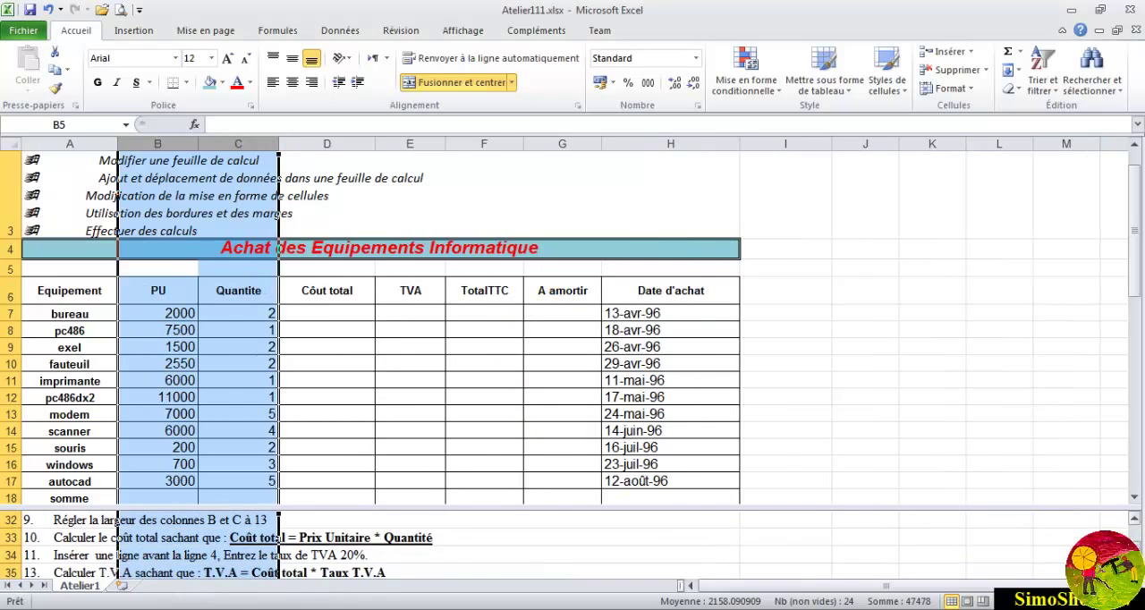
{"action": "left_click", "coordinate": [78, 537]}
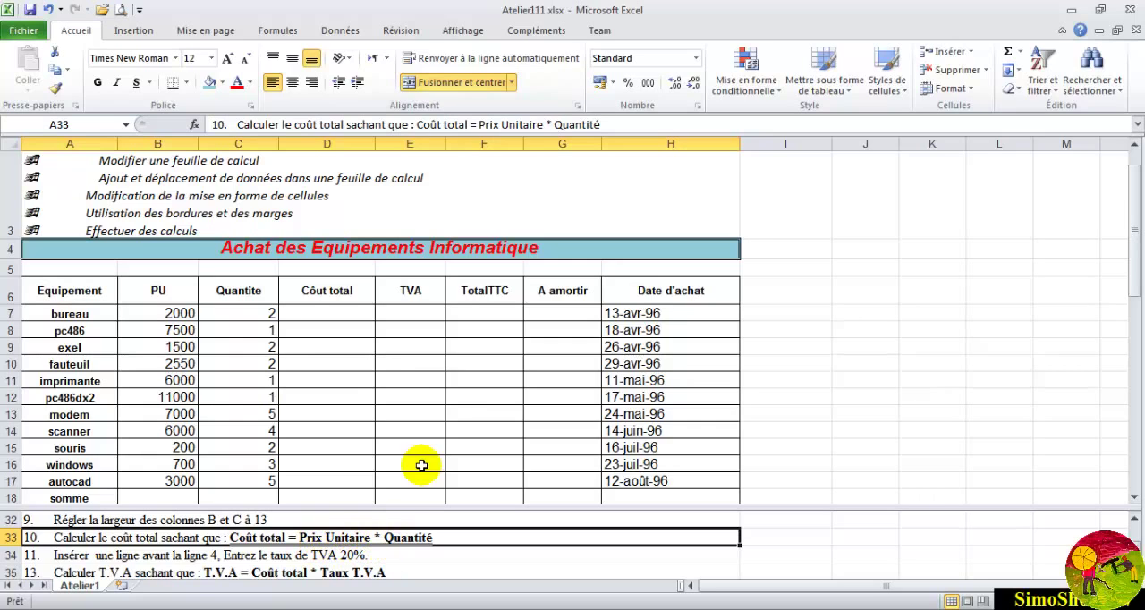
{"action": "left_click", "coordinate": [309, 316]}
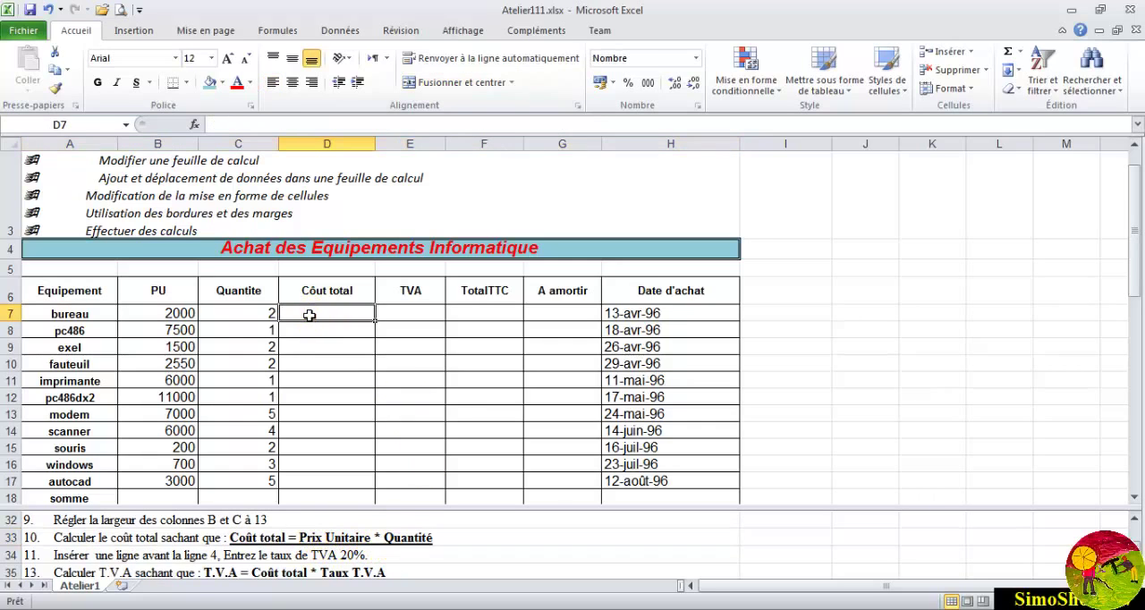
{"action": "type", "text": "="}
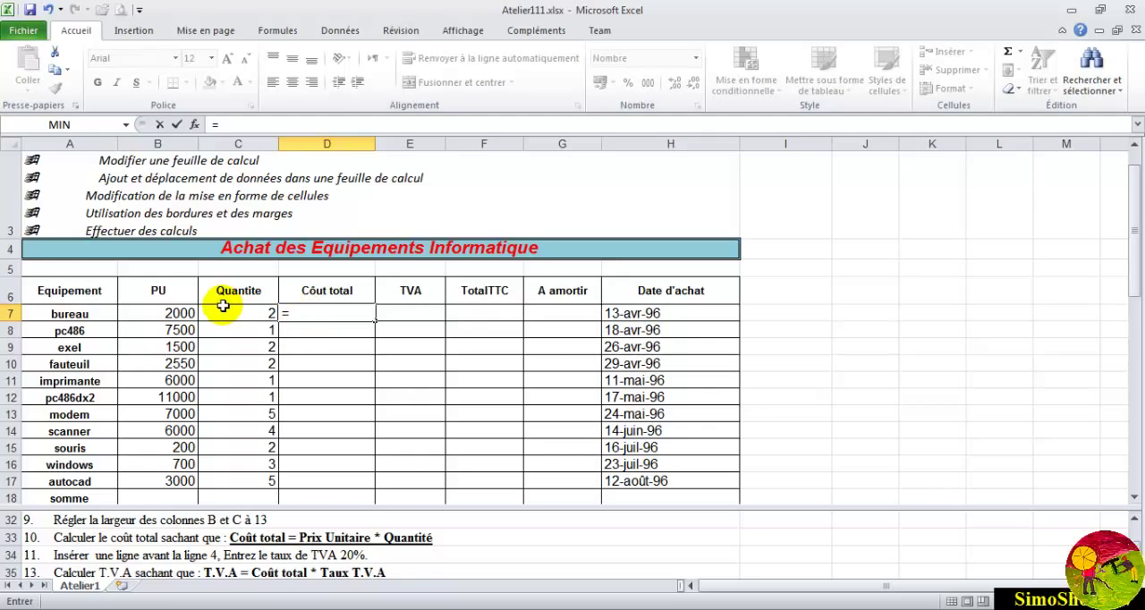
{"action": "left_click", "coordinate": [172, 311]}
{"action": "type", "text": "*"}
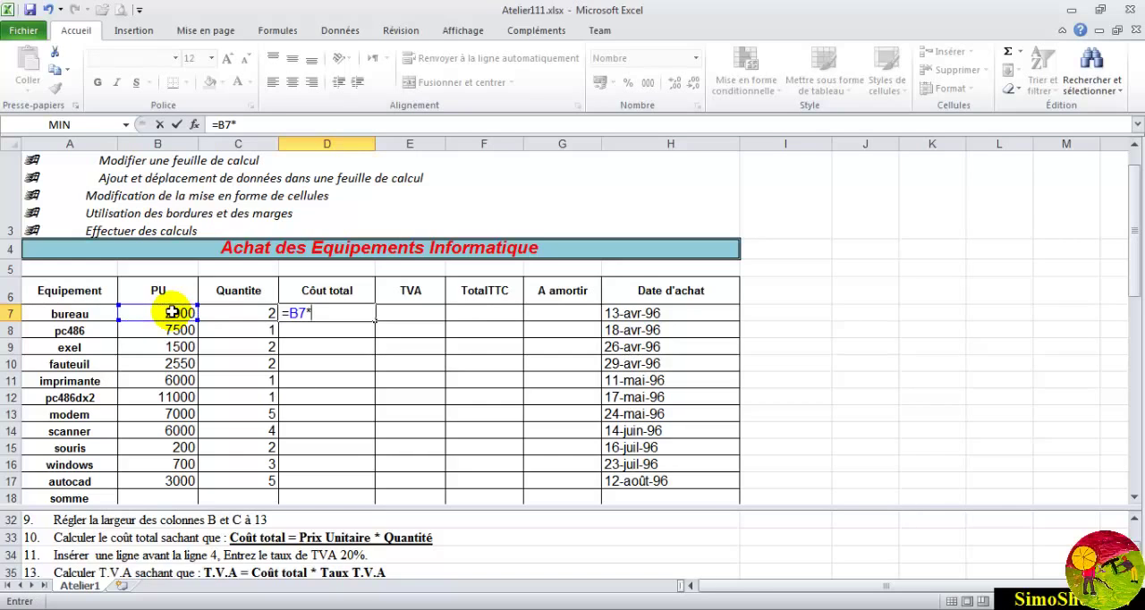
{"action": "left_click", "coordinate": [257, 314]}
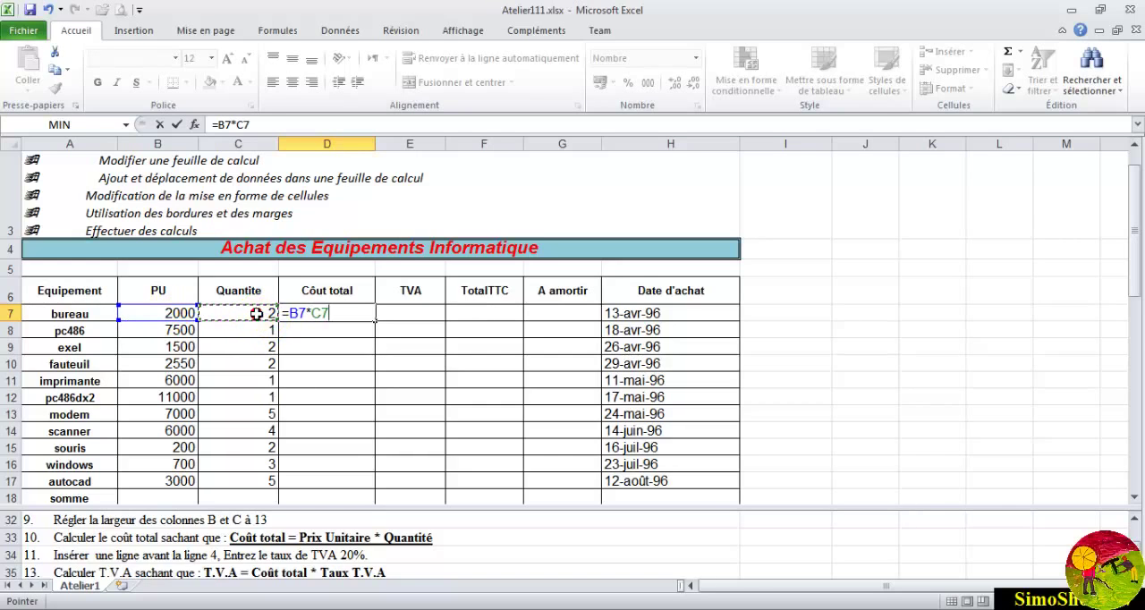
{"action": "key", "text": "Return"}
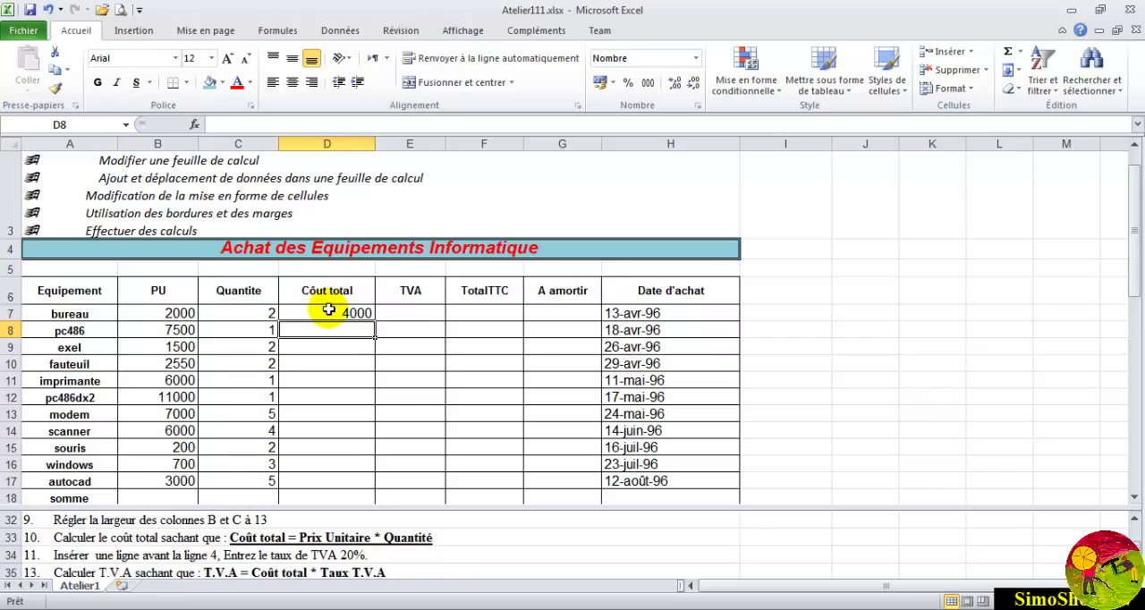
- Review the total cost formula in D7 and fill it down through D17 for the remaining equipment
{"action": "left_click", "coordinate": [328, 311]}
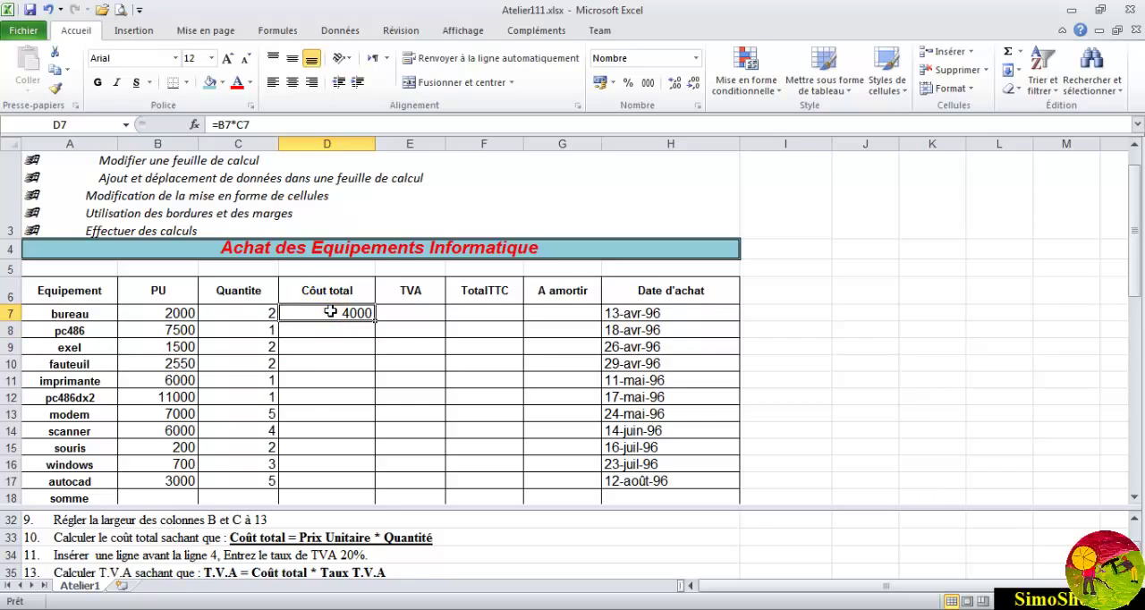
{"action": "left_click", "coordinate": [217, 126]}
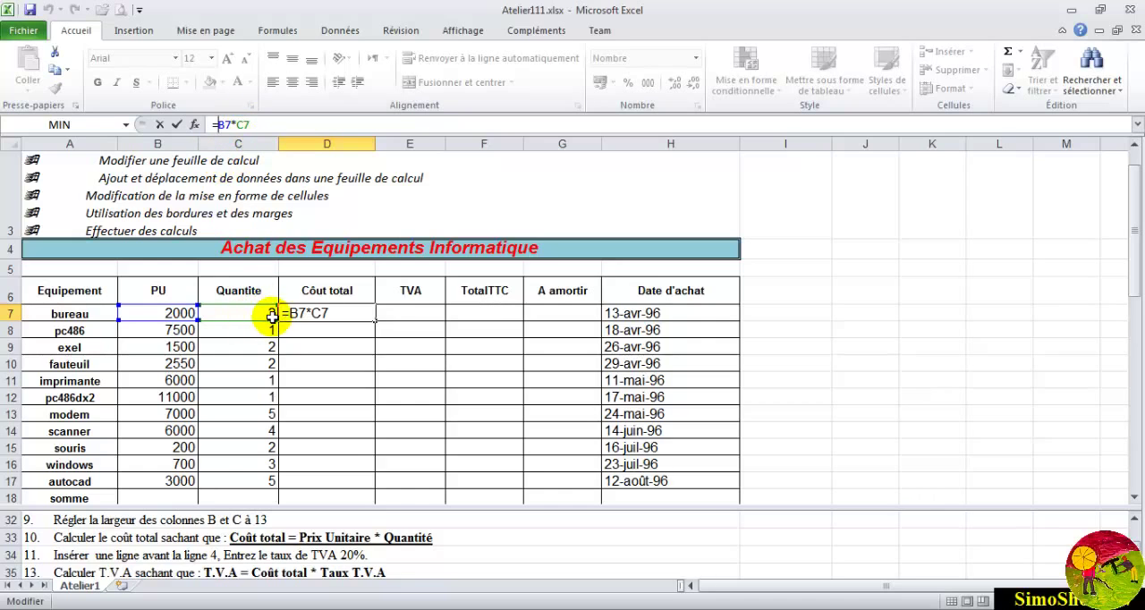
{"action": "key", "text": "Return"}
{"action": "left_click", "coordinate": [357, 313]}
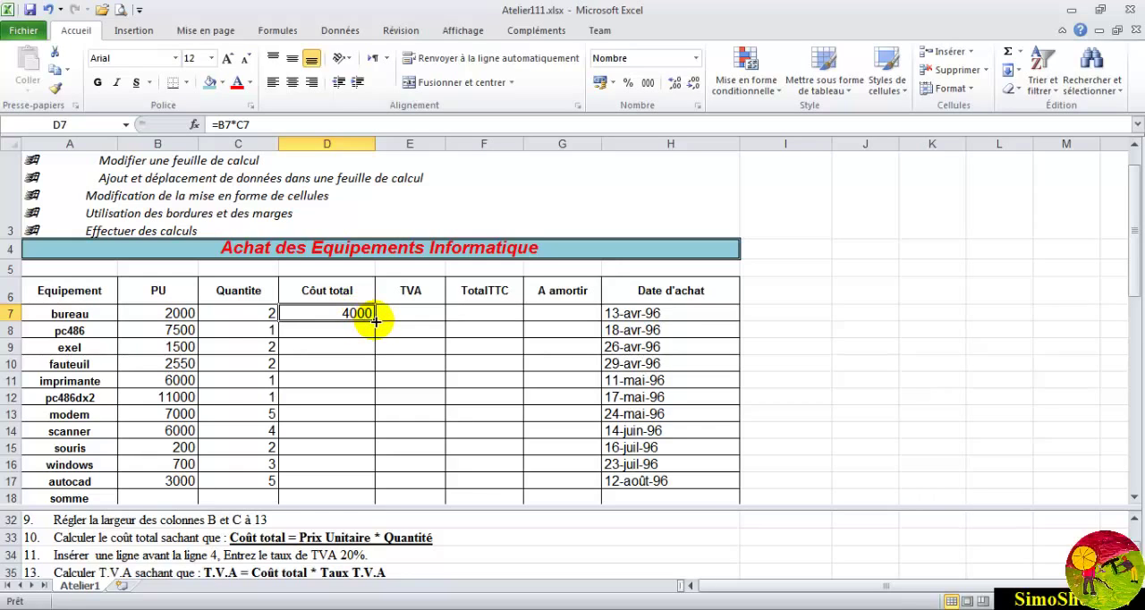
{"action": "left_click_drag", "start_coordinate": [375, 322], "coordinate": [376, 322]}
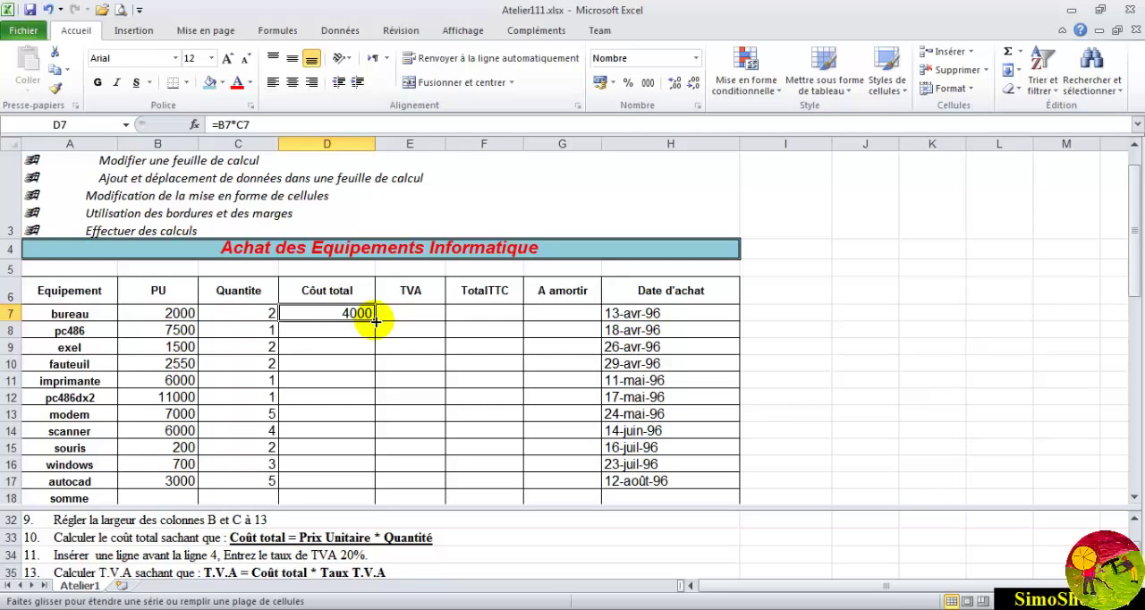
{"action": "left_click_drag", "start_coordinate": [376, 322], "coordinate": [370, 486]}
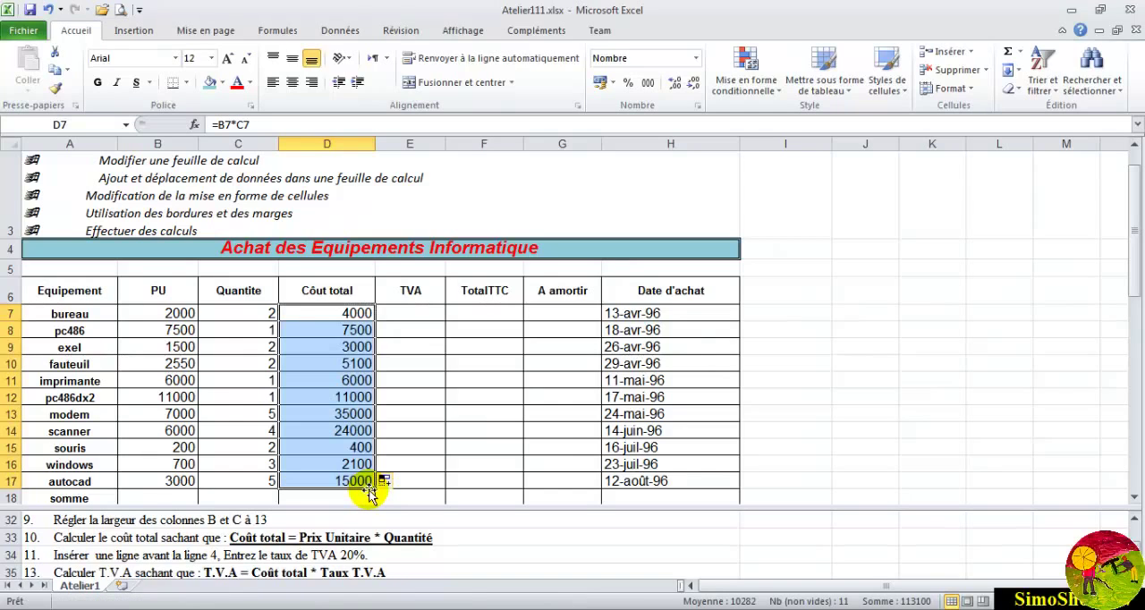
- Inspect the cell references in the total cost formulas of D14 and D7
{"action": "left_click", "coordinate": [342, 433]}
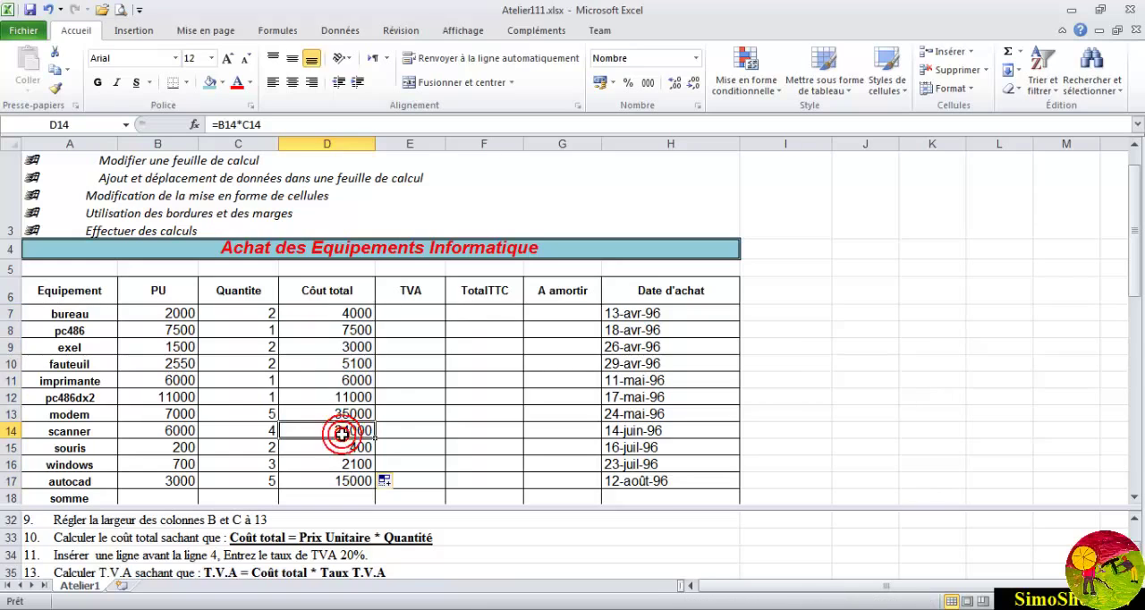
{"action": "left_click", "coordinate": [240, 123]}
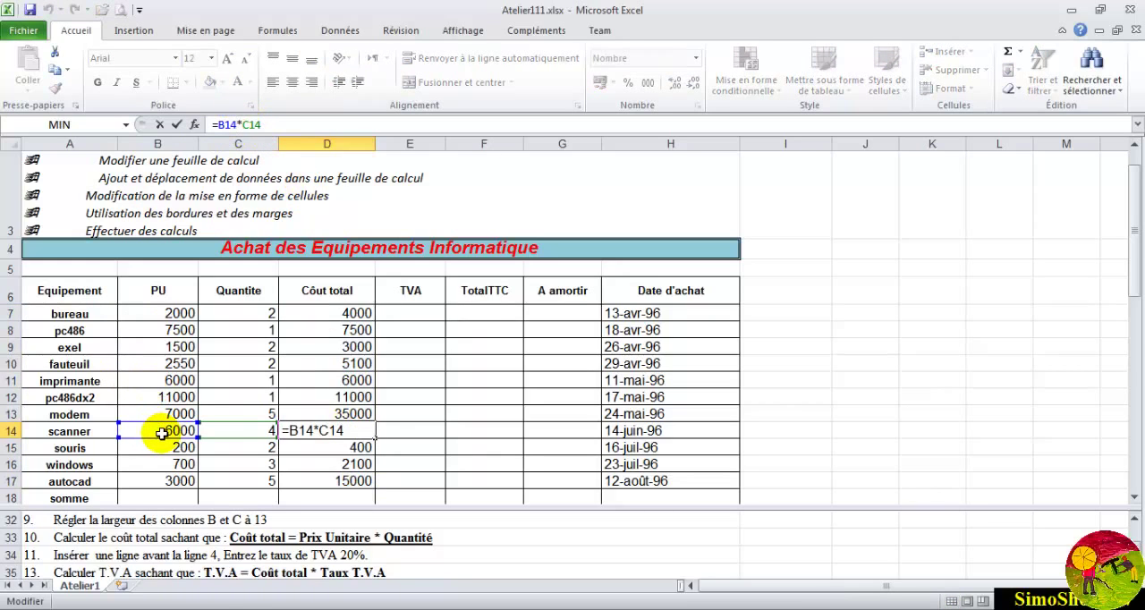
{"action": "key", "text": "Return"}
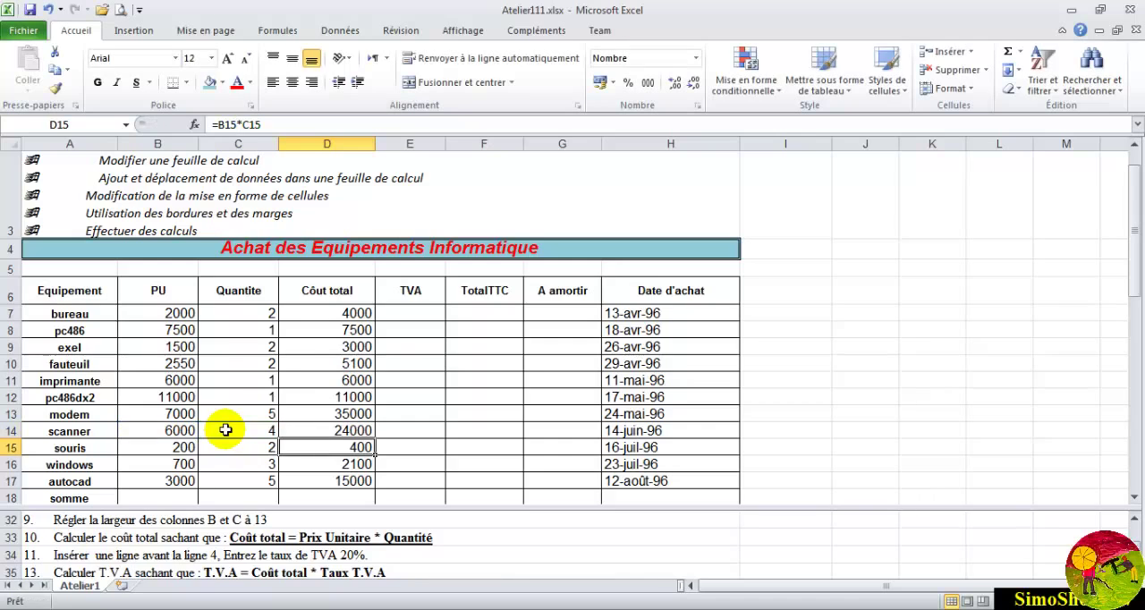
{"action": "left_click", "coordinate": [335, 317]}
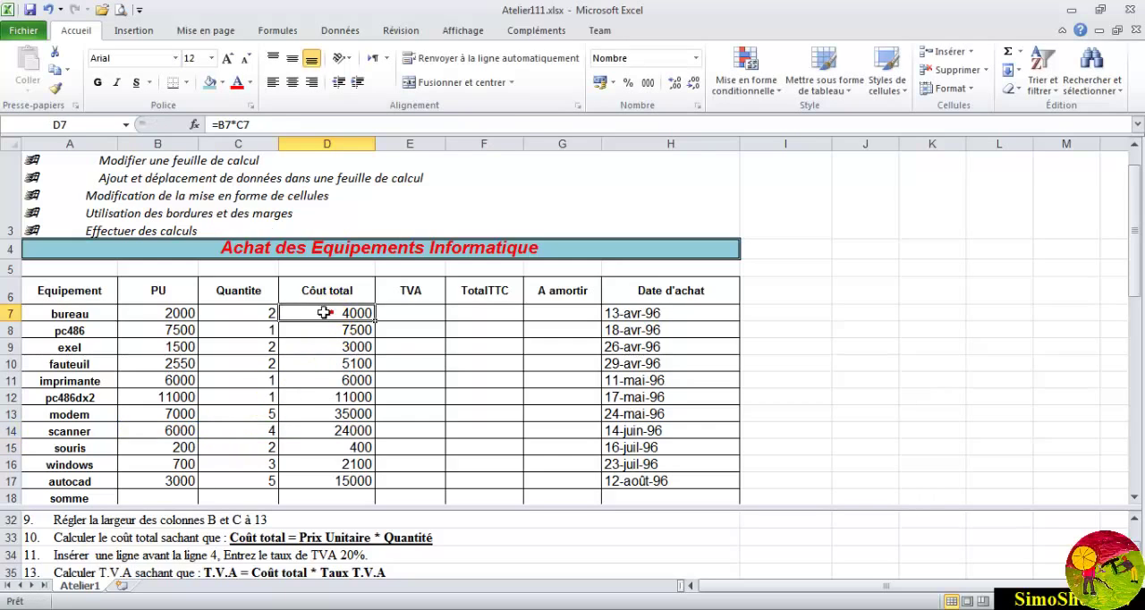
{"action": "left_click", "coordinate": [230, 126]}
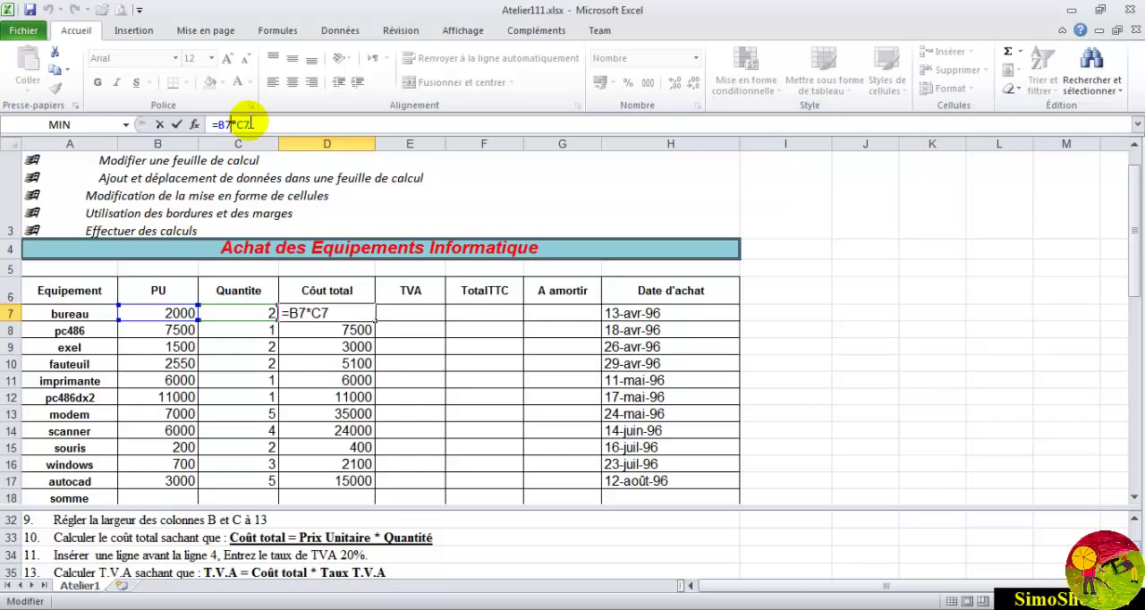
{"action": "key", "text": "Return"}
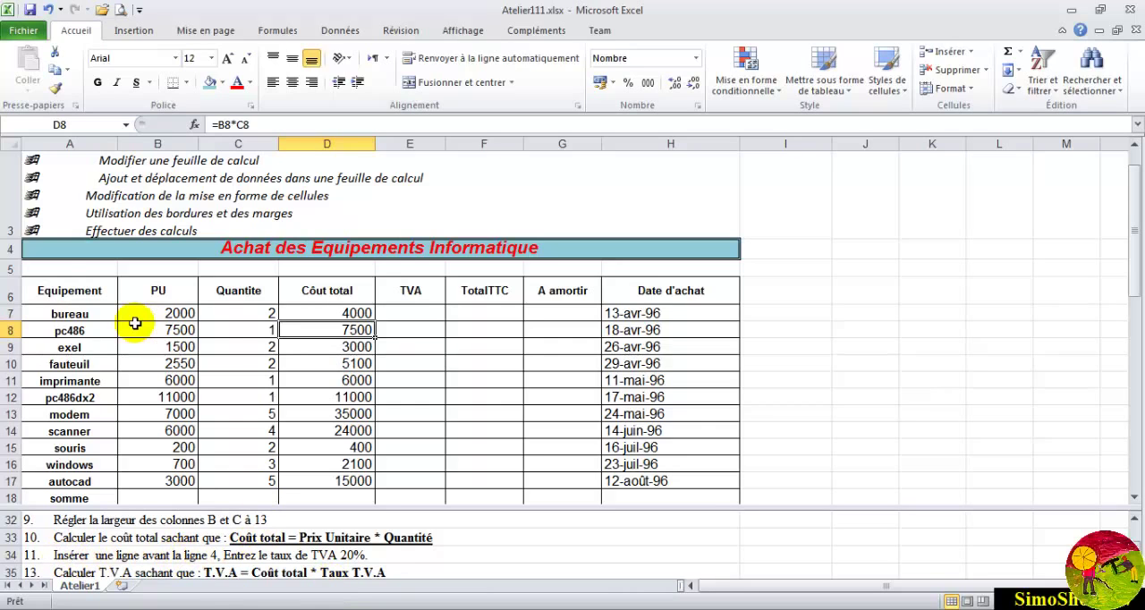
- Insert a new row above the title in row 4 and enter the label TAUX TVA in A4
{"action": "left_click", "coordinate": [15, 249]}
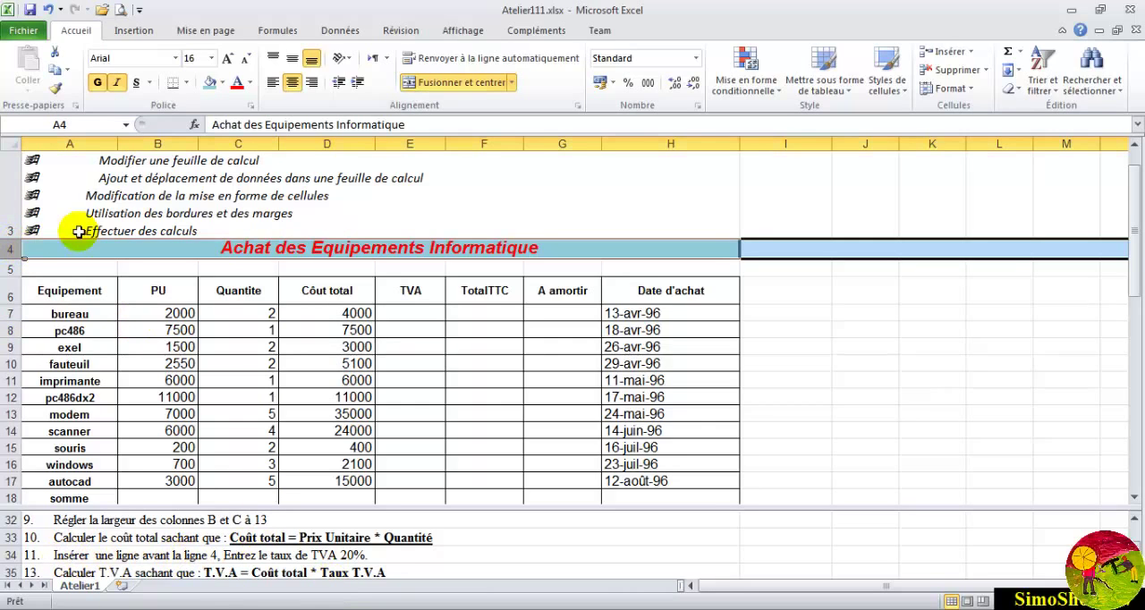
{"action": "left_click", "coordinate": [970, 50]}
{"action": "left_click", "coordinate": [991, 92]}
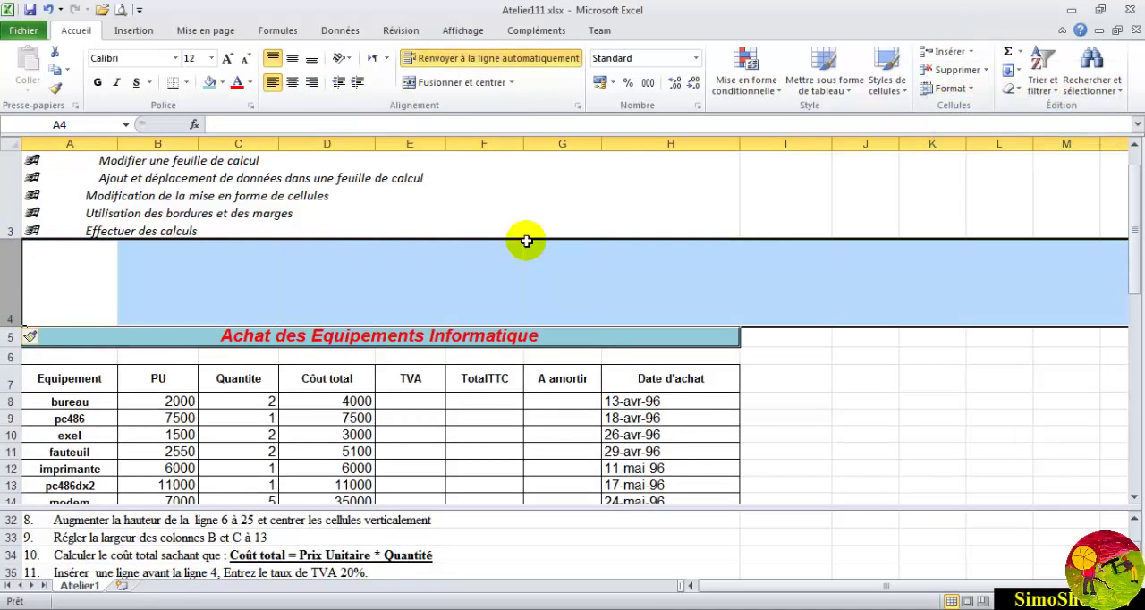
{"action": "left_click", "coordinate": [83, 302]}
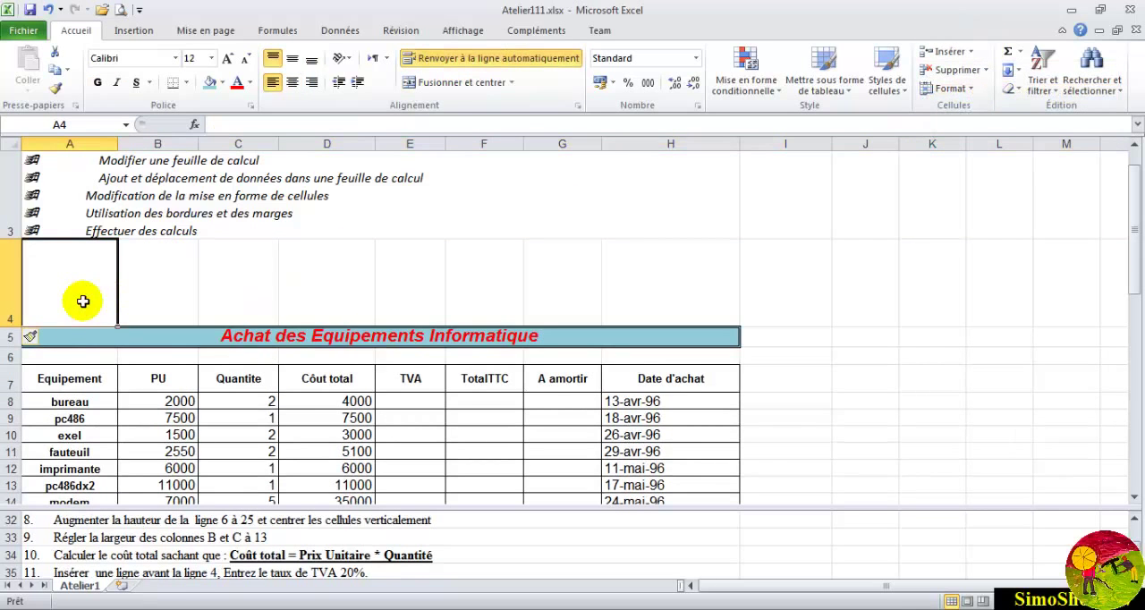
{"action": "type", "text": "TAUX TVA"}
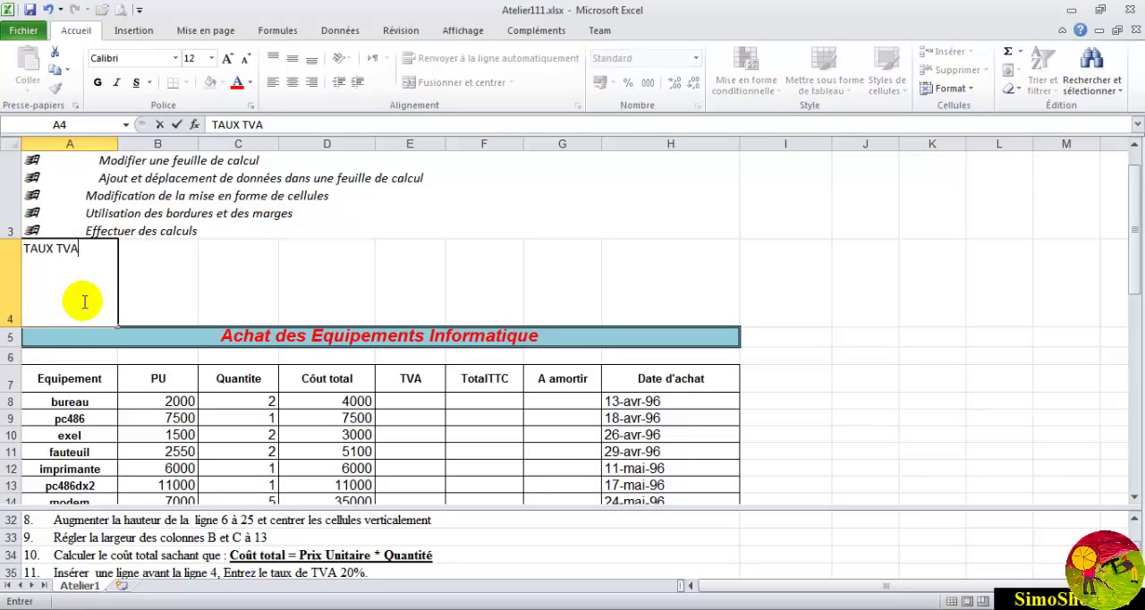
- Enter the VAT rate 20% in B4 beside its label and reduce the height of row 4
{"action": "left_click", "coordinate": [159, 278]}
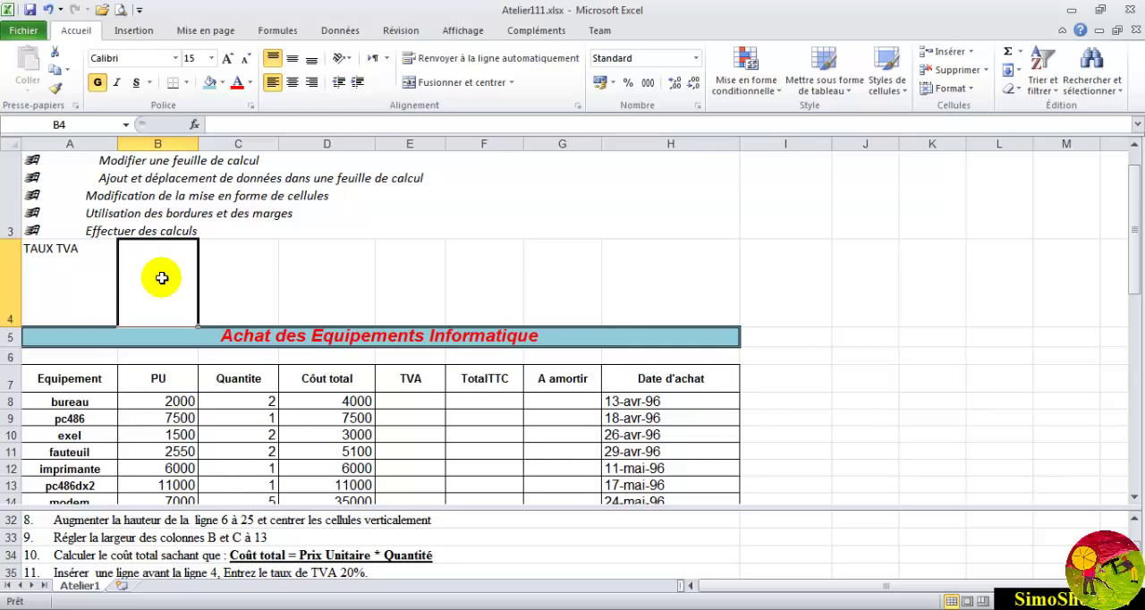
{"action": "type", "text": "20"}
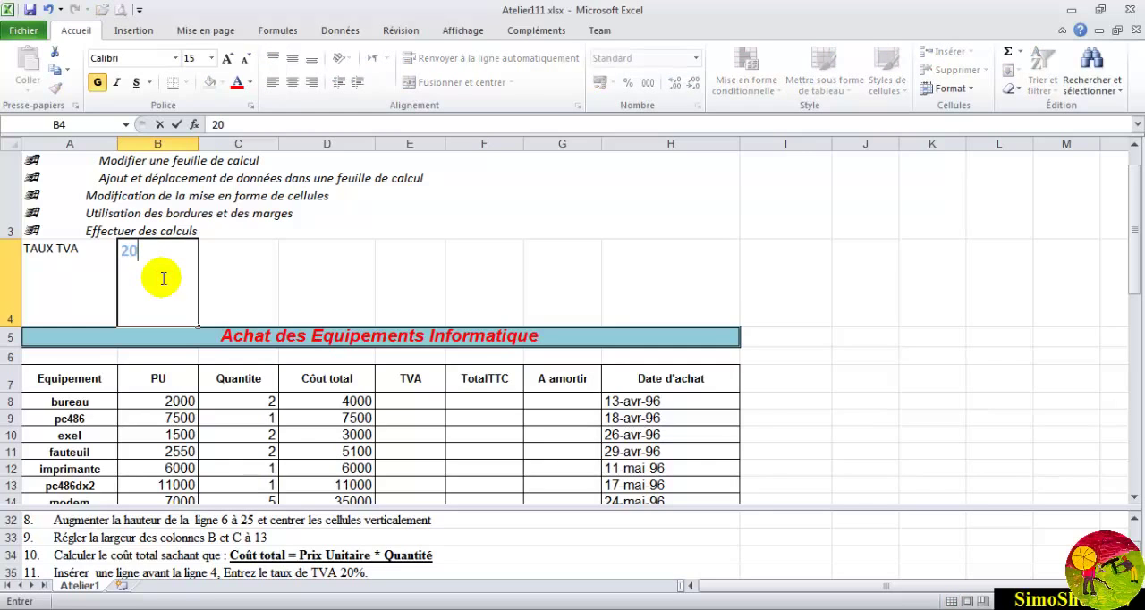
{"action": "key", "text": "Return"}
{"action": "key", "text": "Return"}
{"action": "key", "text": "Return"}
{"action": "key", "text": "Return"}
{"action": "key", "text": "Return"}
{"action": "type", "text": "ù"}
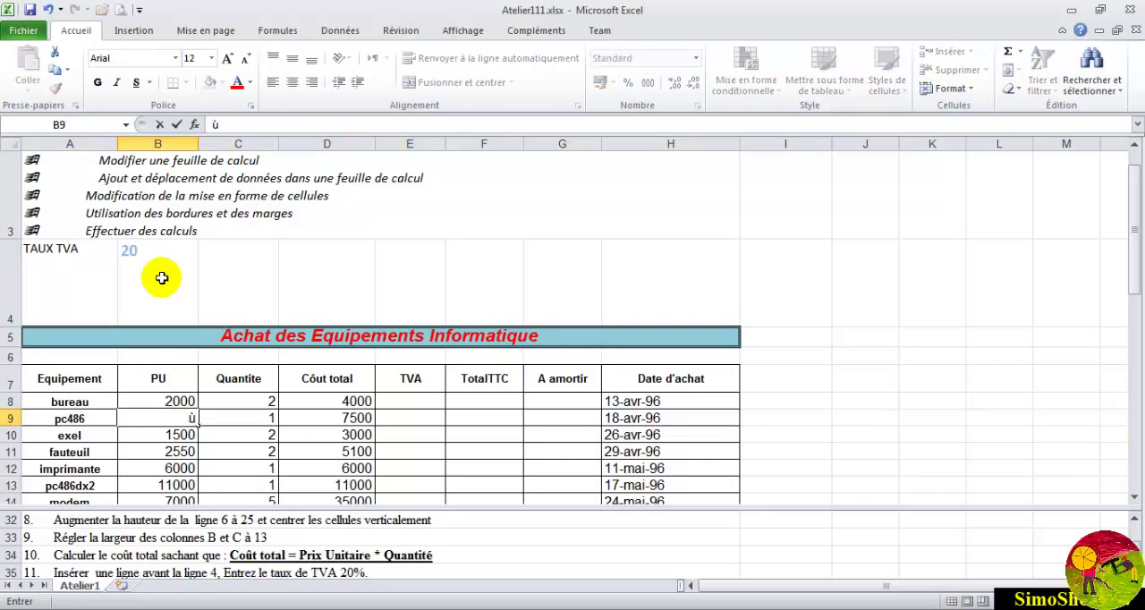
{"action": "left_click", "coordinate": [157, 277]}
{"action": "double_click", "coordinate": [155, 268]}
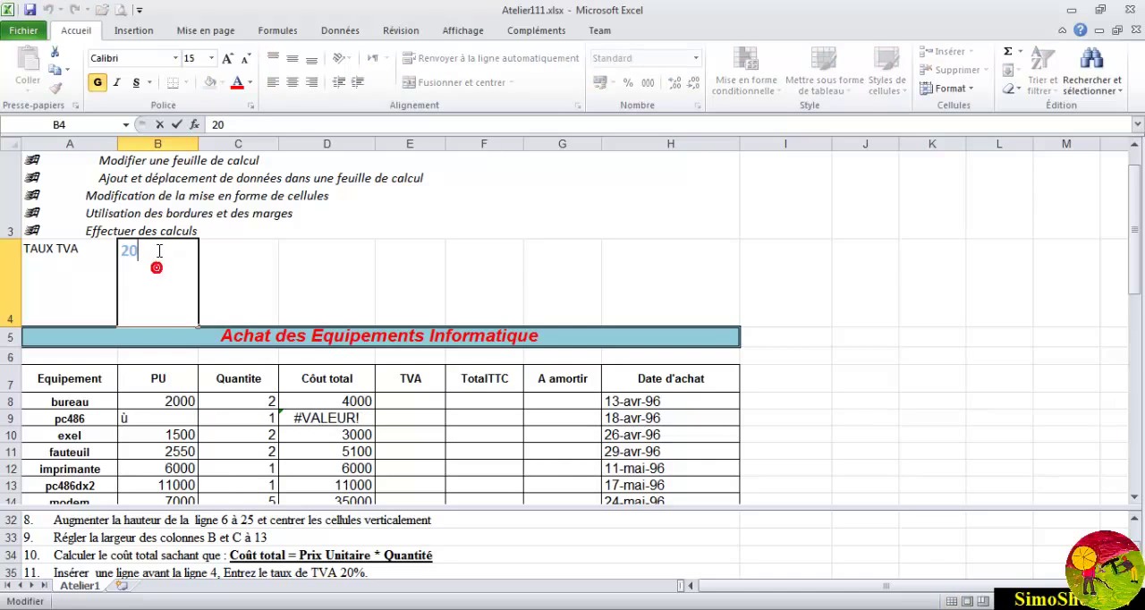
{"action": "left_click", "coordinate": [234, 125]}
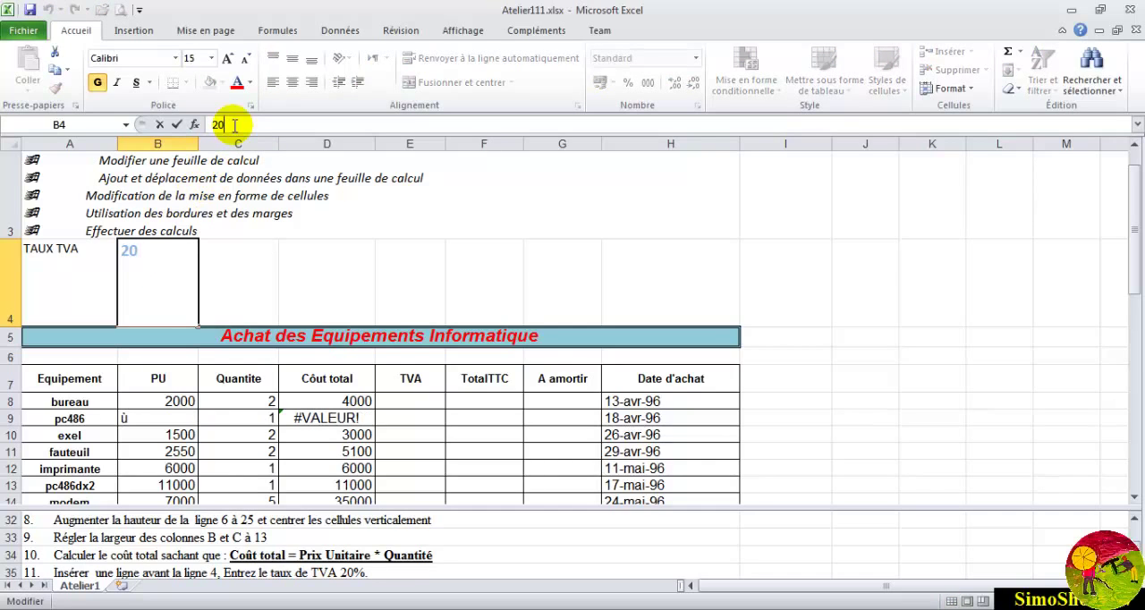
{"action": "type", "text": "%"}
{"action": "key", "text": "Return"}
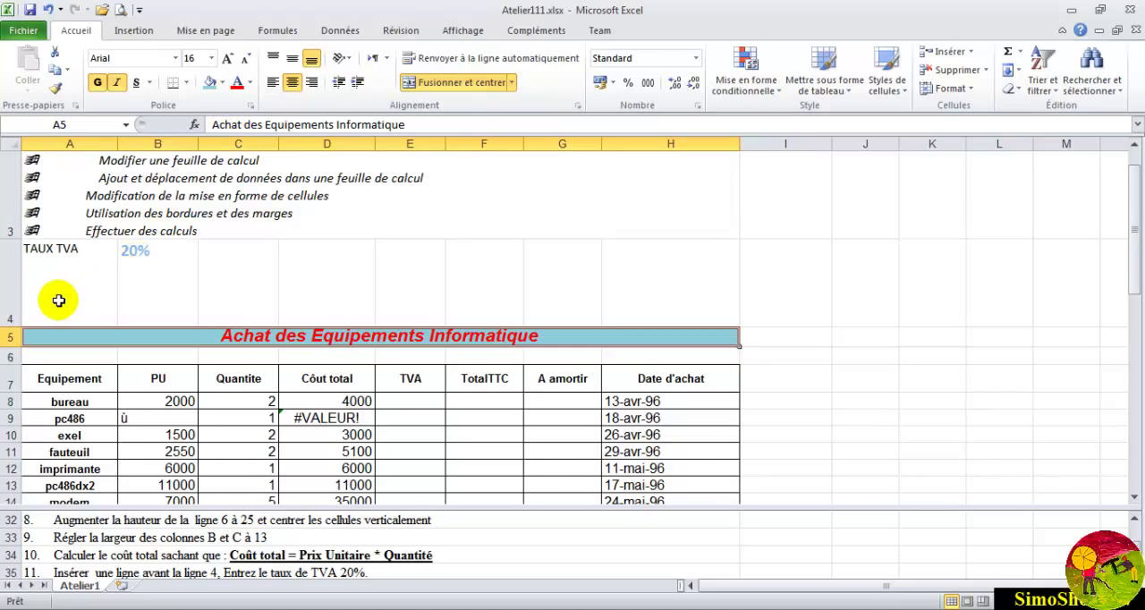
{"action": "left_click_drag", "start_coordinate": [15, 325], "coordinate": [13, 270]}
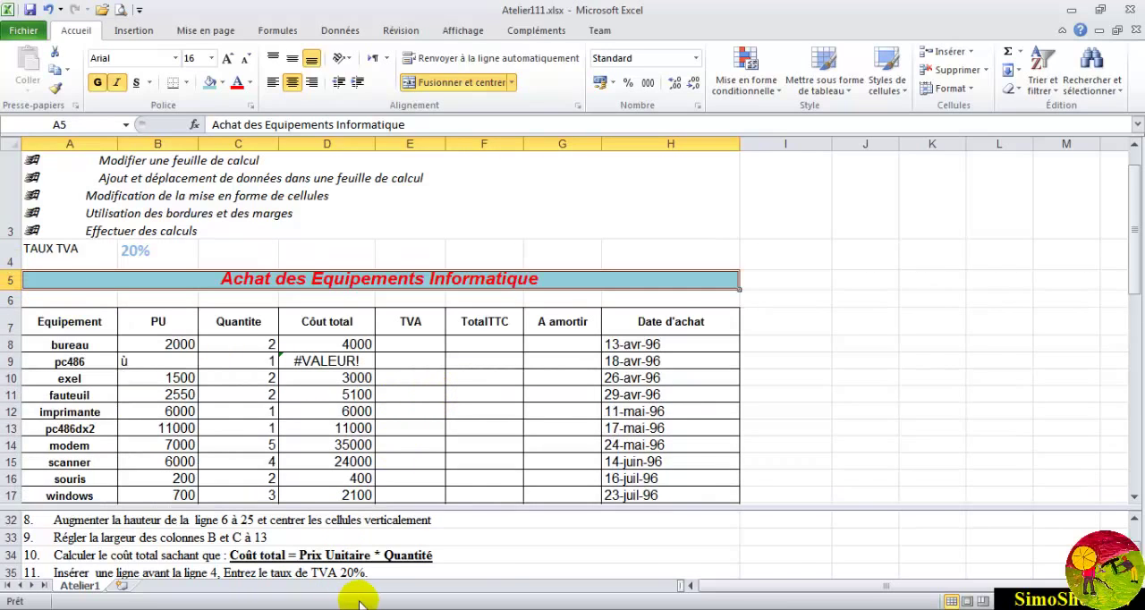
- Replace the invalid unit price of pc486 in B9 with 800
{"action": "scroll", "coordinate": [537, 544], "scroll_direction": "down", "scroll_amount": 2}
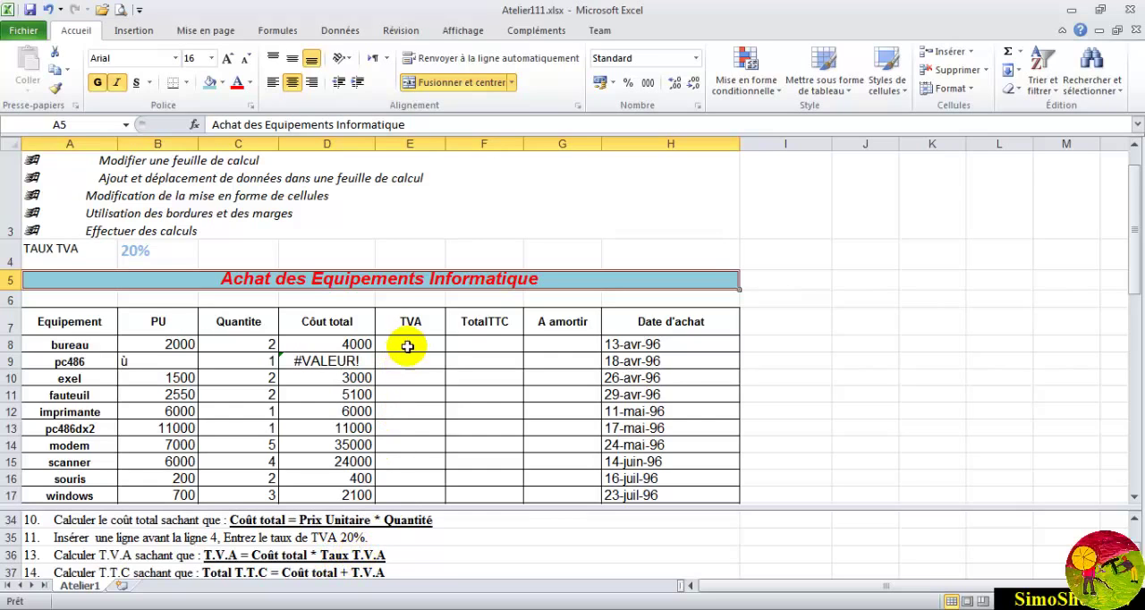
{"action": "left_click", "coordinate": [192, 361]}
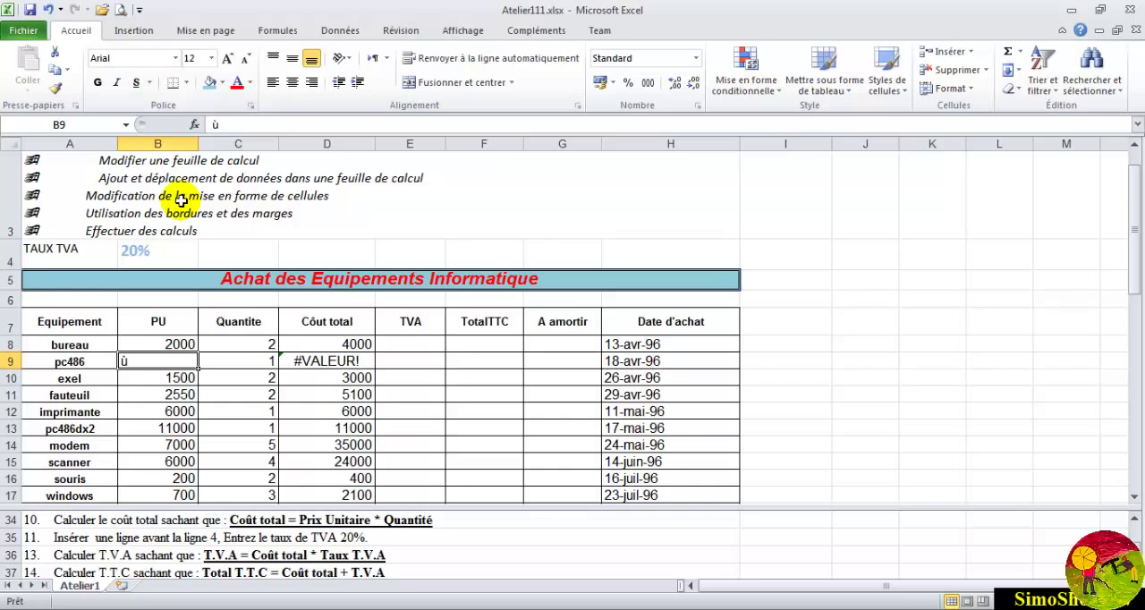
{"action": "type", "text": "800"}
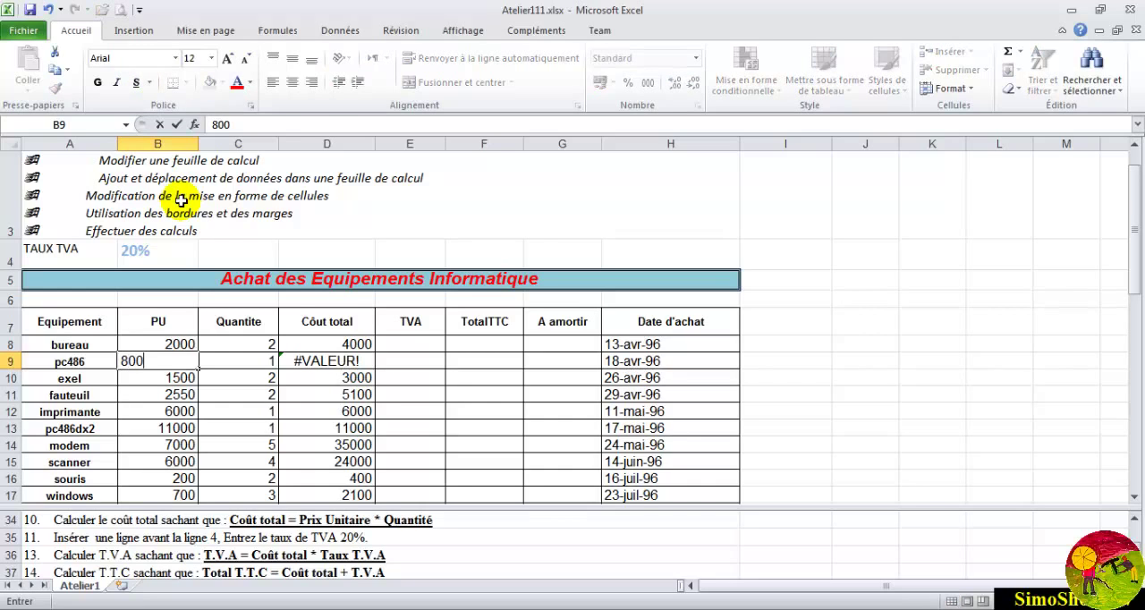
{"action": "key", "text": "Return"}
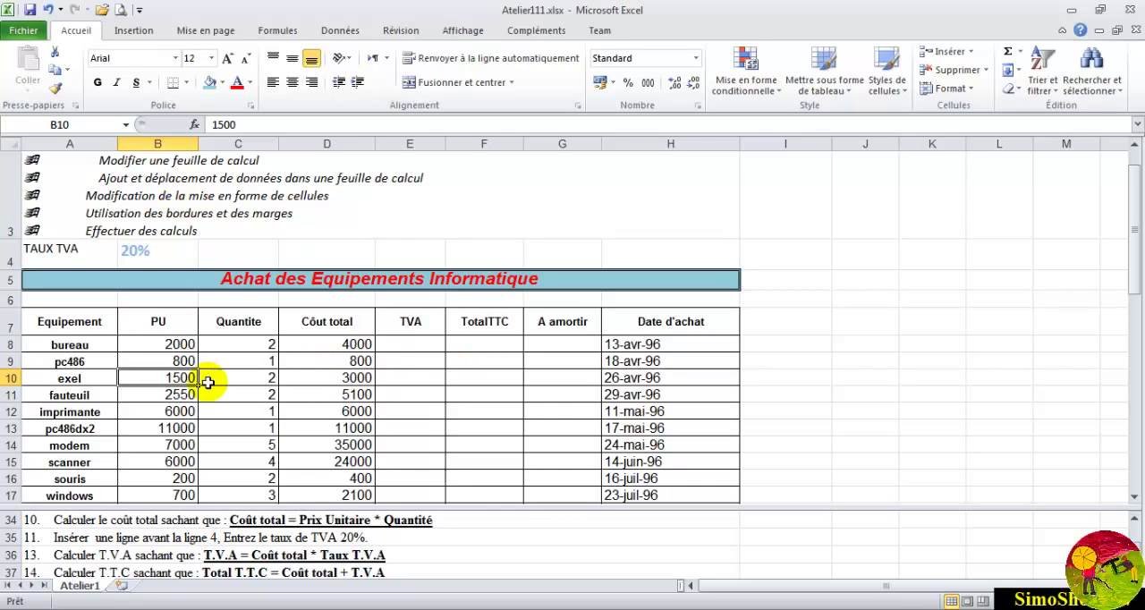
- Set the unit price of pc486 in B9 to 7500
{"action": "left_click", "coordinate": [169, 361]}
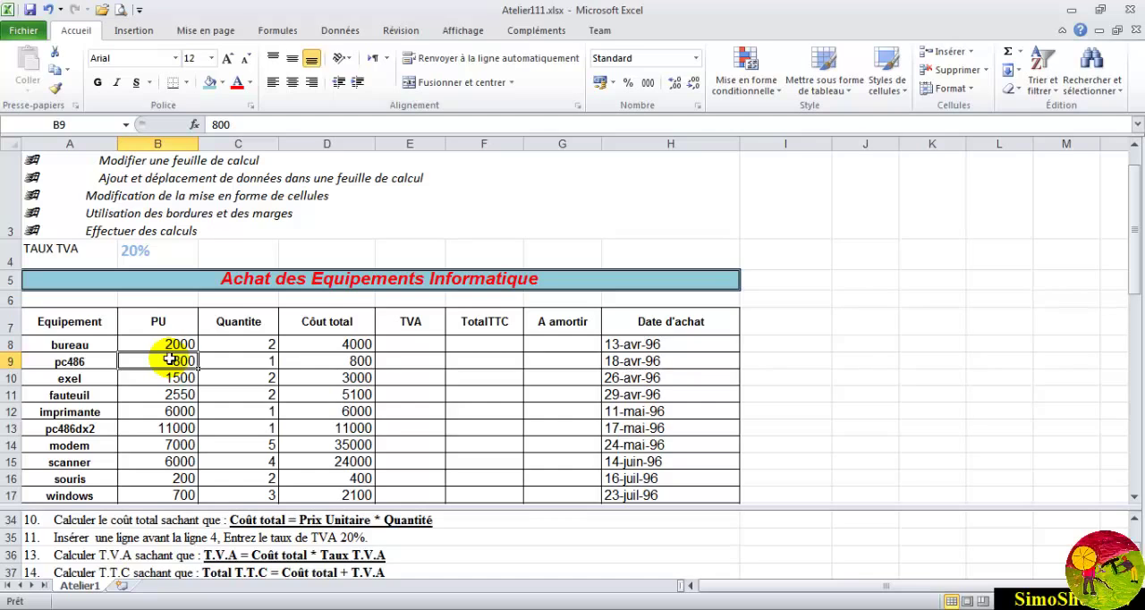
{"action": "type", "text": "75"}
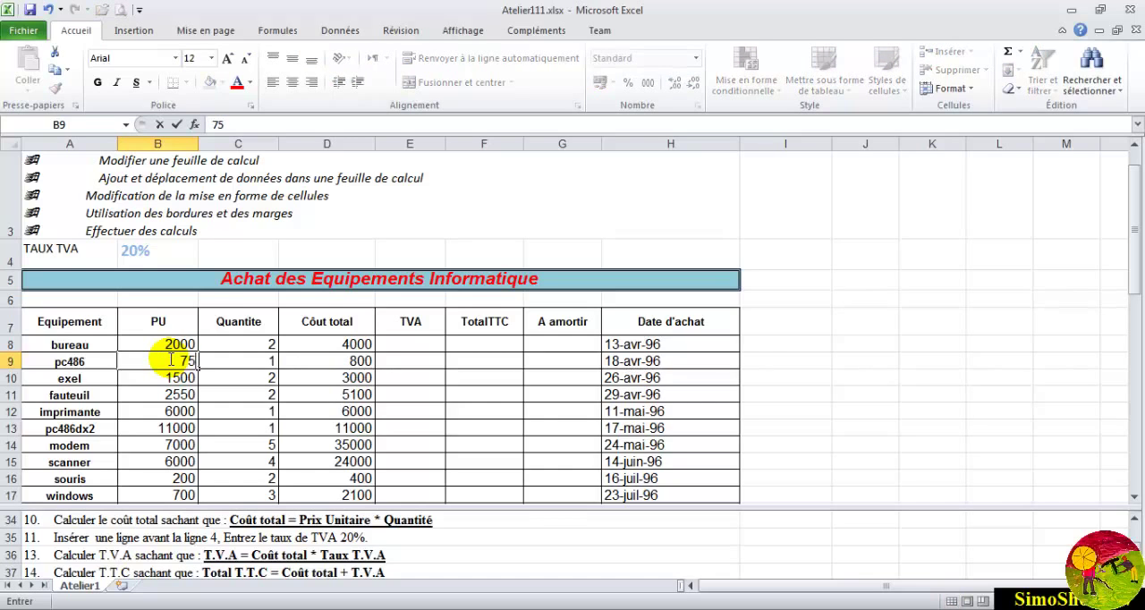
{"action": "type", "text": "00"}
{"action": "key", "text": "Return"}
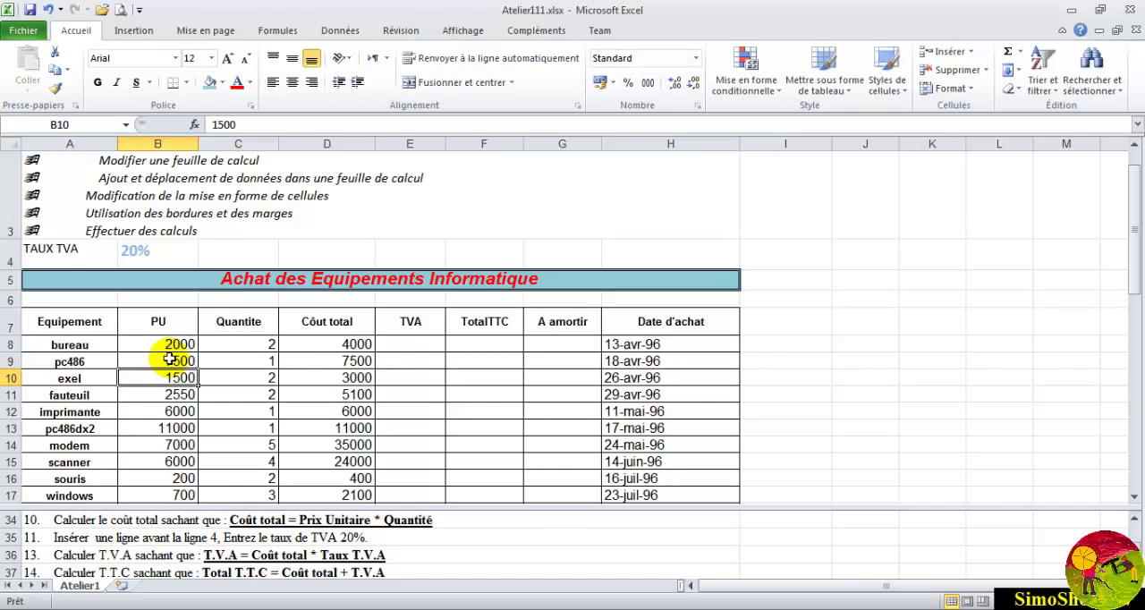
- Build the TVA formula =D8*B4 in E8, multiplying the bureau total cost by the VAT rate
{"action": "left_click", "coordinate": [404, 341]}
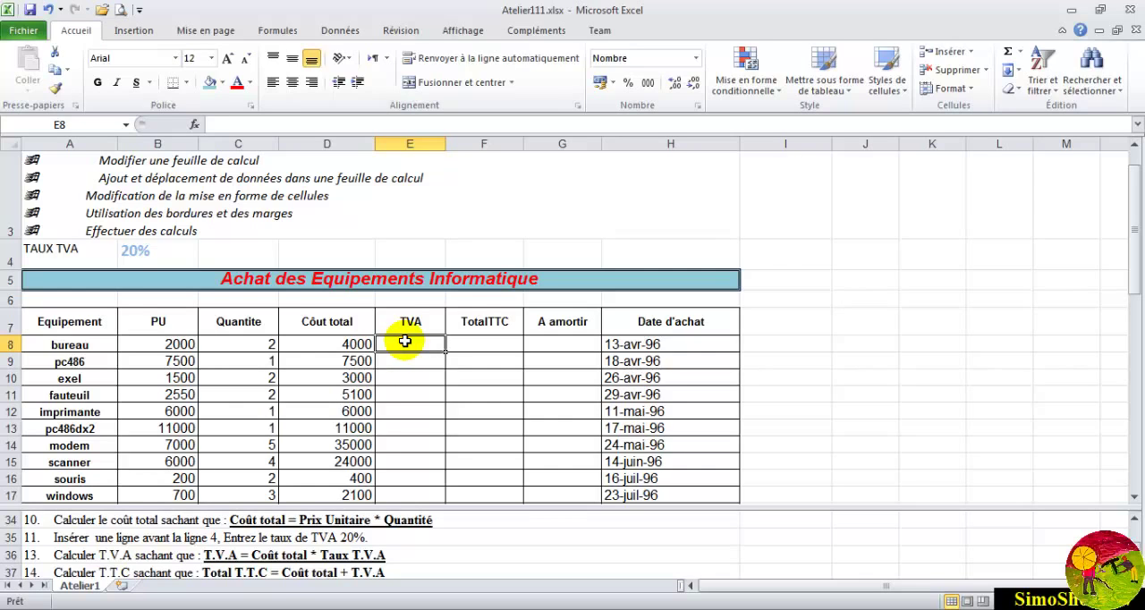
{"action": "type", "text": "="}
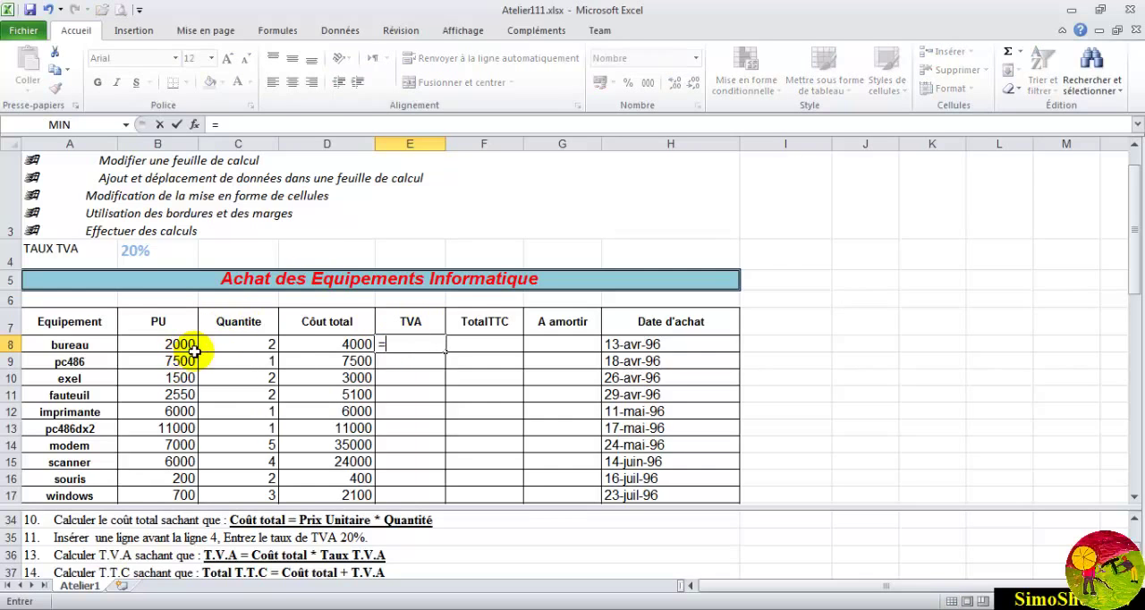
{"action": "left_click", "coordinate": [331, 345]}
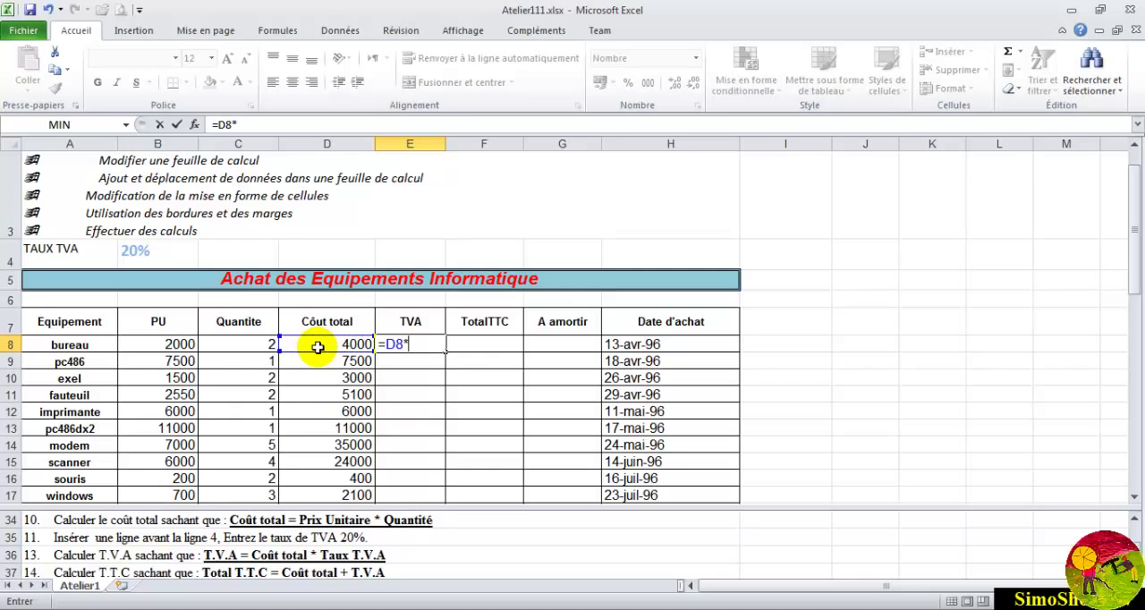
{"action": "left_click", "coordinate": [158, 250]}
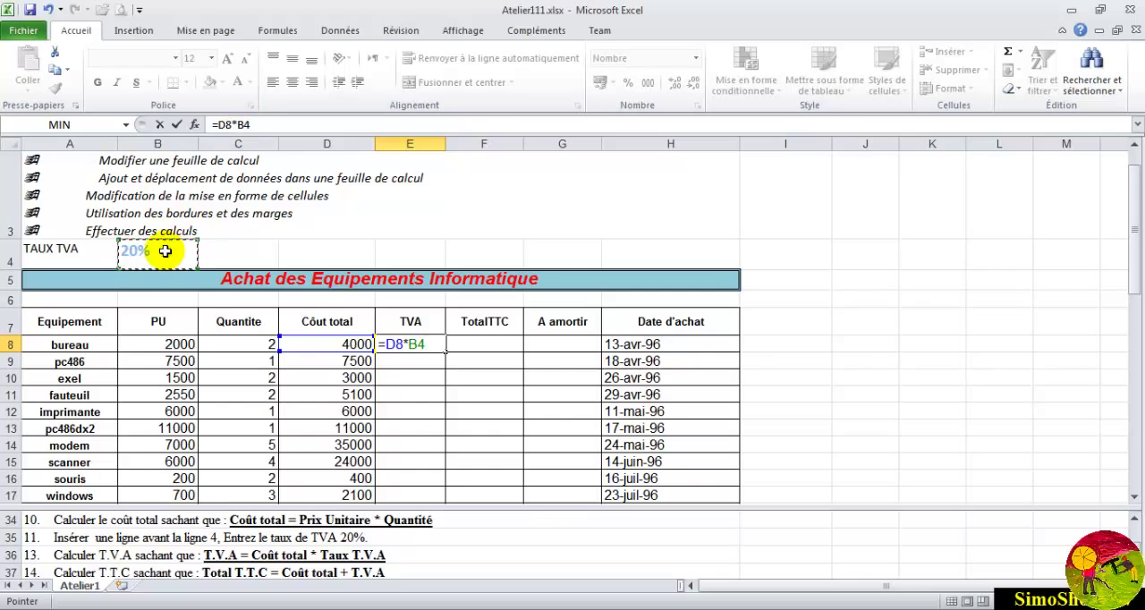
{"action": "left_click", "coordinate": [190, 288]}
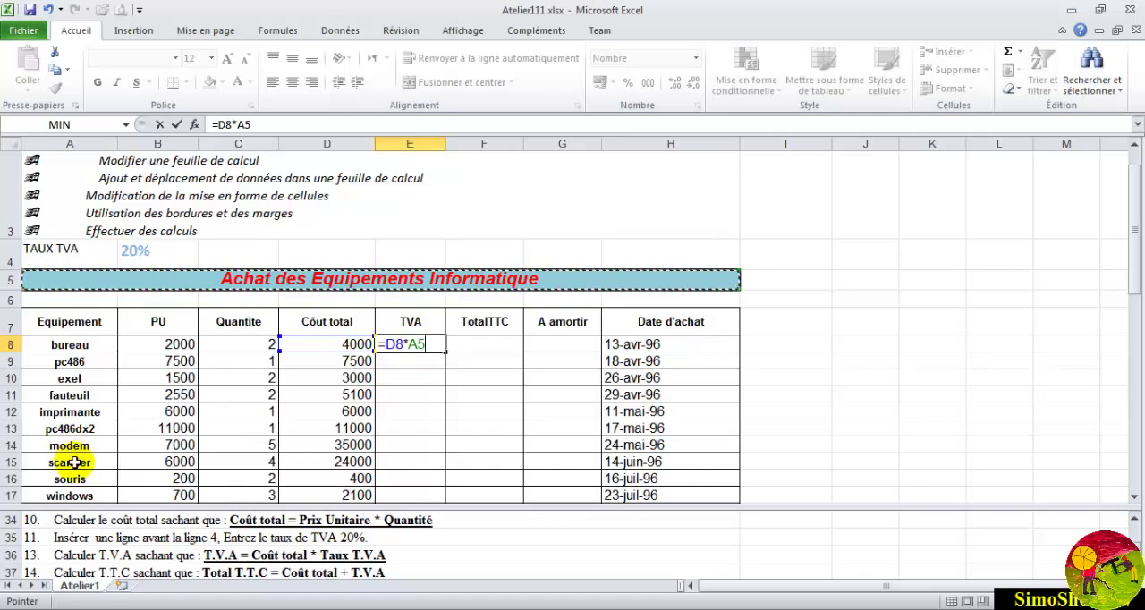
{"action": "left_click", "coordinate": [243, 125]}
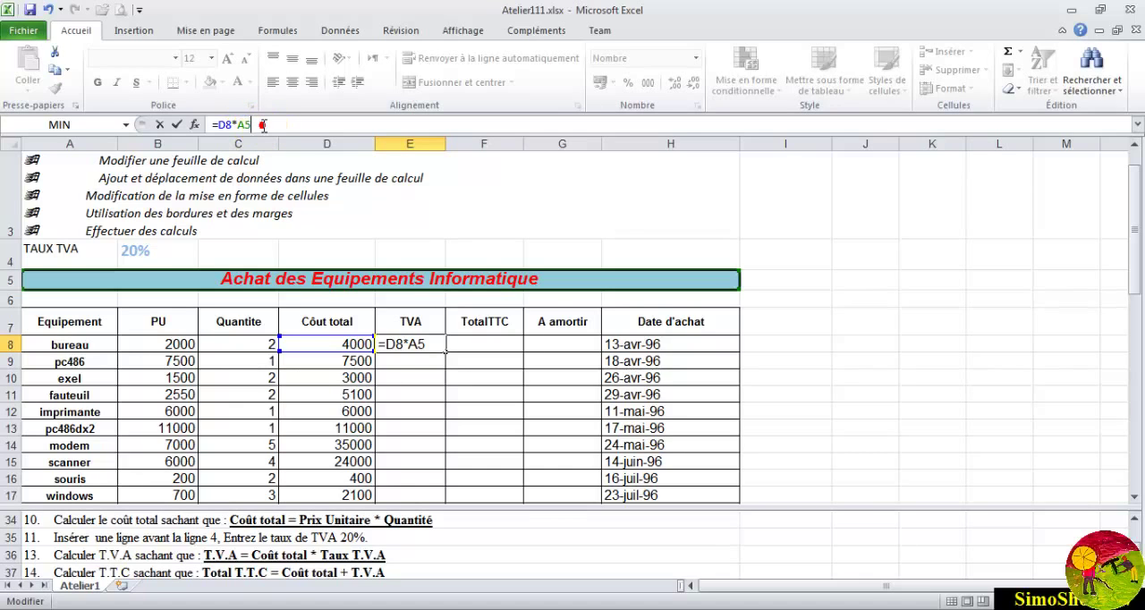
{"action": "key", "text": "BackSpace"}
{"action": "key", "text": "BackSpace"}
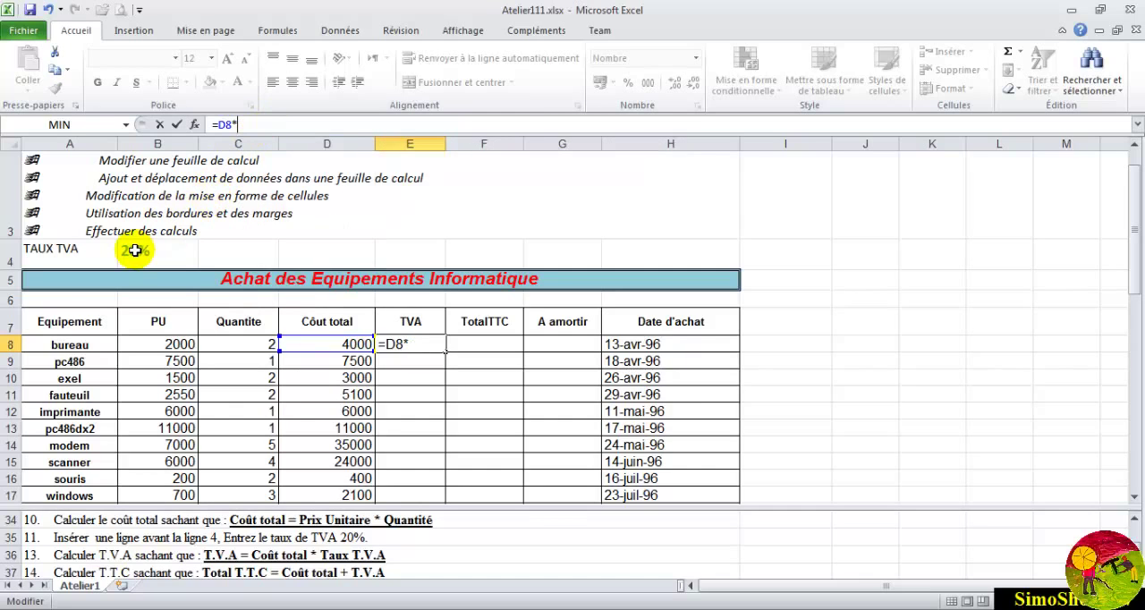
{"action": "left_click", "coordinate": [135, 250]}
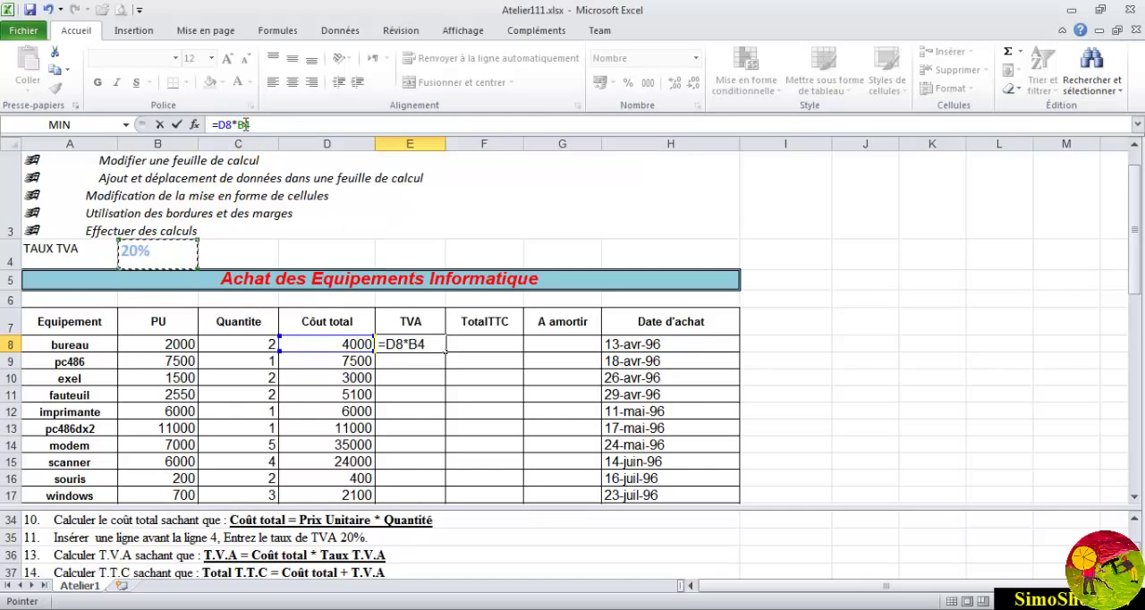
- Make the VAT rate reference in the E8 formula absolute, giving =D8*$B$4, and enter the formula
{"action": "left_click", "coordinate": [230, 125]}
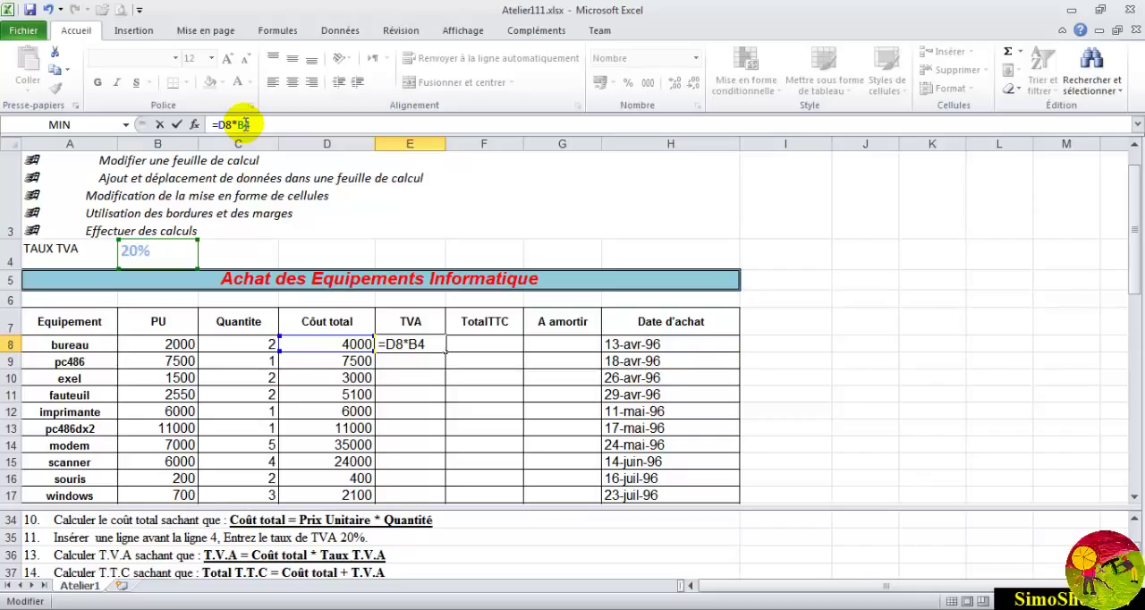
{"action": "key", "text": "F4"}
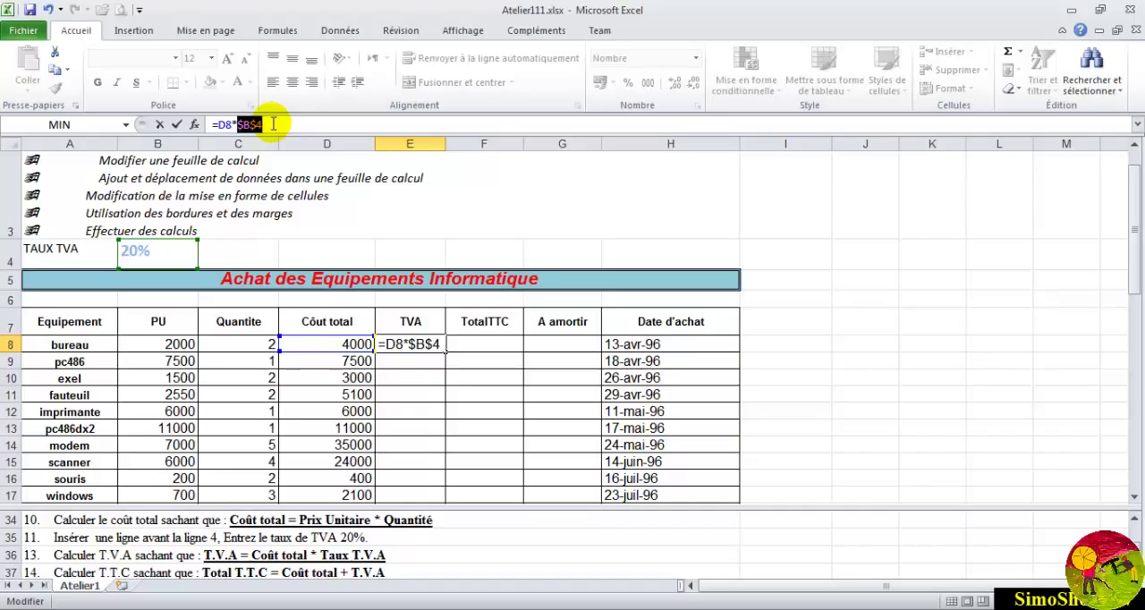
{"action": "key", "text": "F4"}
{"action": "key", "text": "F4"}
{"action": "key", "text": "F4"}
{"action": "key", "text": "F4"}
{"action": "left_click", "coordinate": [273, 125]}
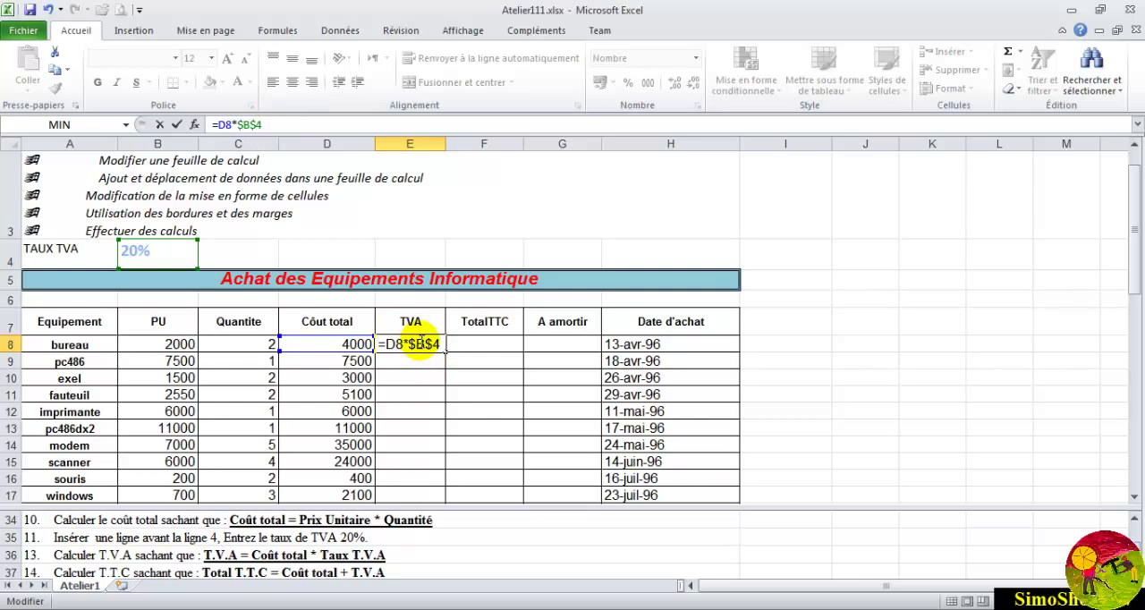
{"action": "key", "text": "Return"}
- Fill the TVA formula from E8 down through E17
{"action": "left_click", "coordinate": [414, 321]}
{"action": "left_click", "coordinate": [427, 344]}
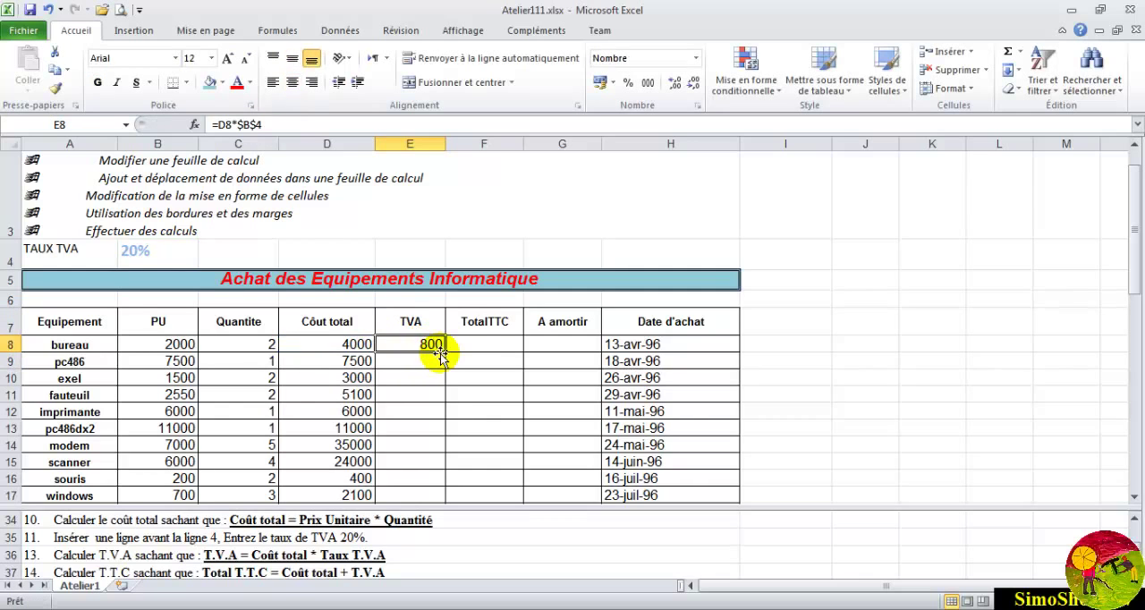
{"action": "left_click_drag", "start_coordinate": [443, 351], "coordinate": [442, 497]}
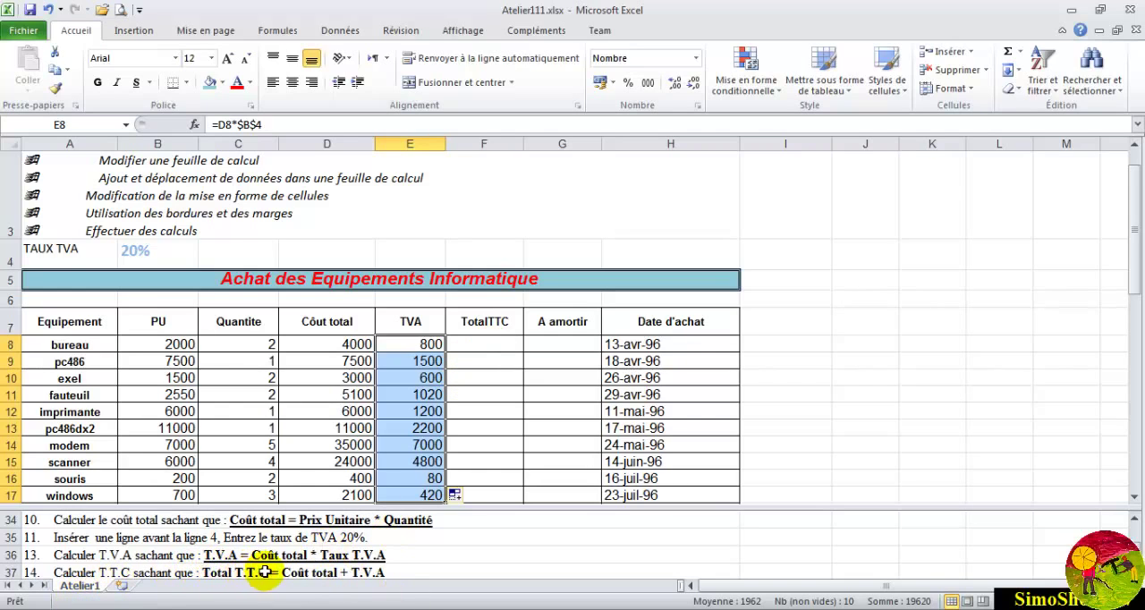
- Enter the TotalTTC formula =D8+E8 in F8, adding the total cost and the TVA
{"action": "left_click", "coordinate": [484, 343]}
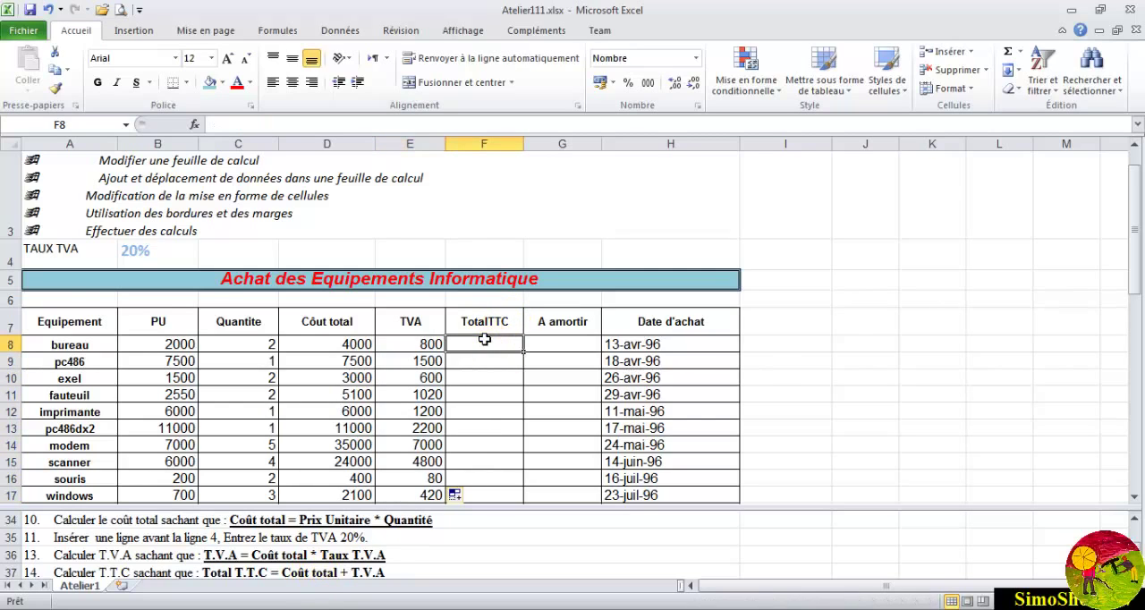
{"action": "type", "text": "="}
{"action": "left_click", "coordinate": [319, 343]}
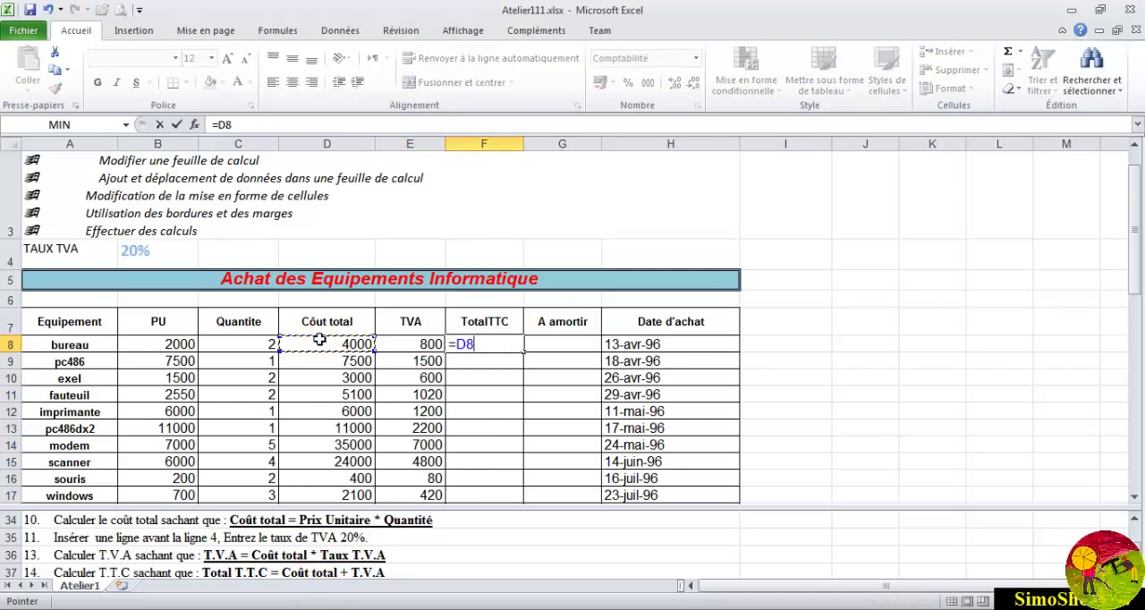
{"action": "type", "text": "+"}
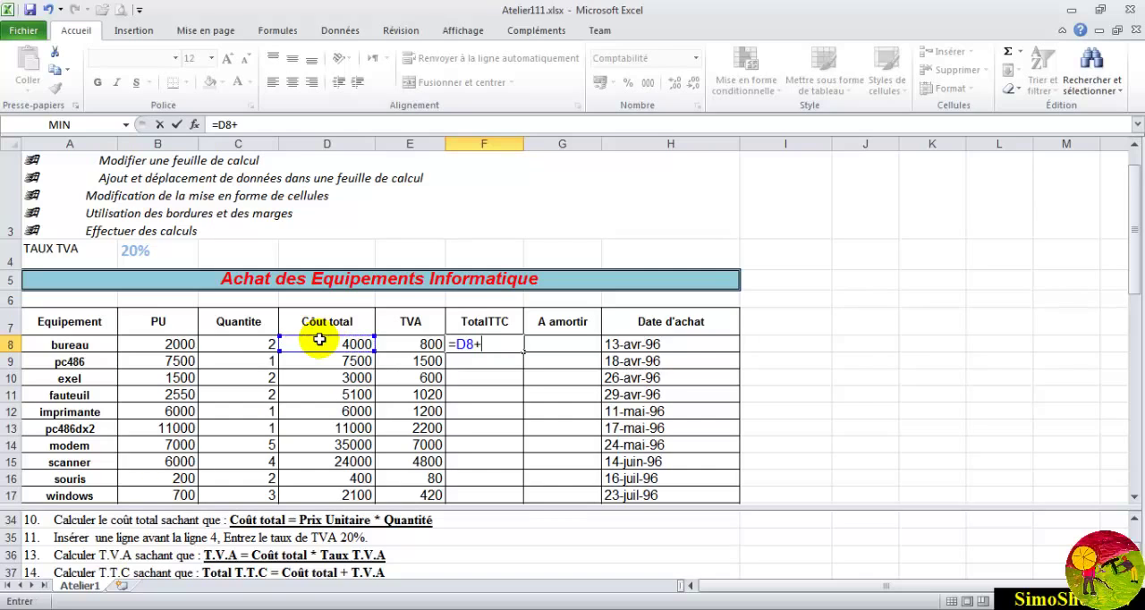
{"action": "left_click", "coordinate": [403, 342]}
{"action": "key", "text": "Return"}
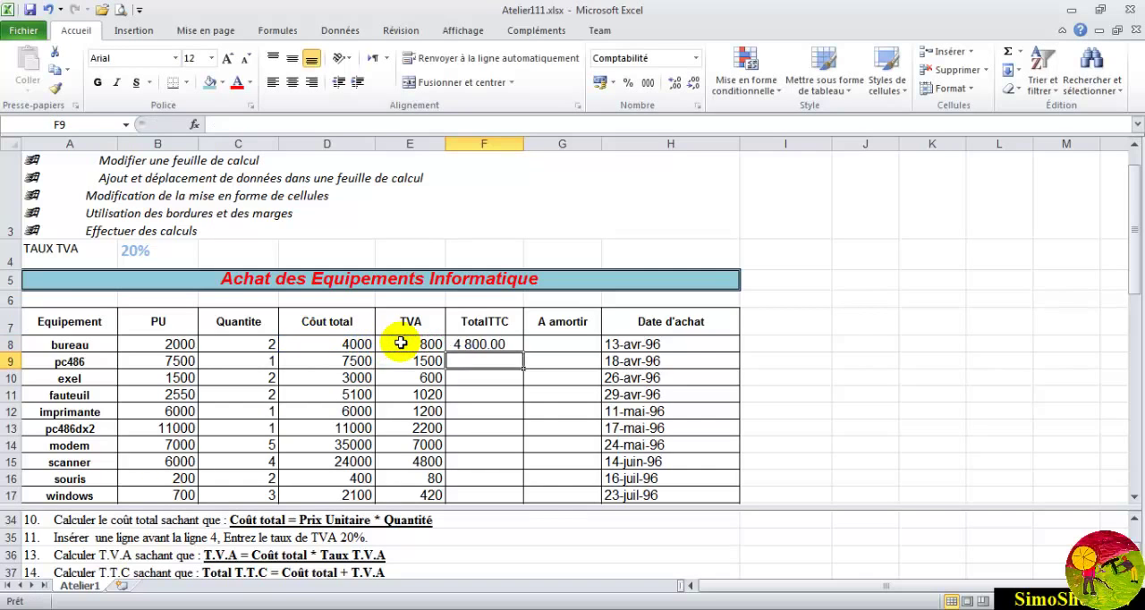
- Fill the TotalTTC formula from F8 down through F18 and extend the TVA formula from E17 to E18
{"action": "left_click", "coordinate": [458, 343]}
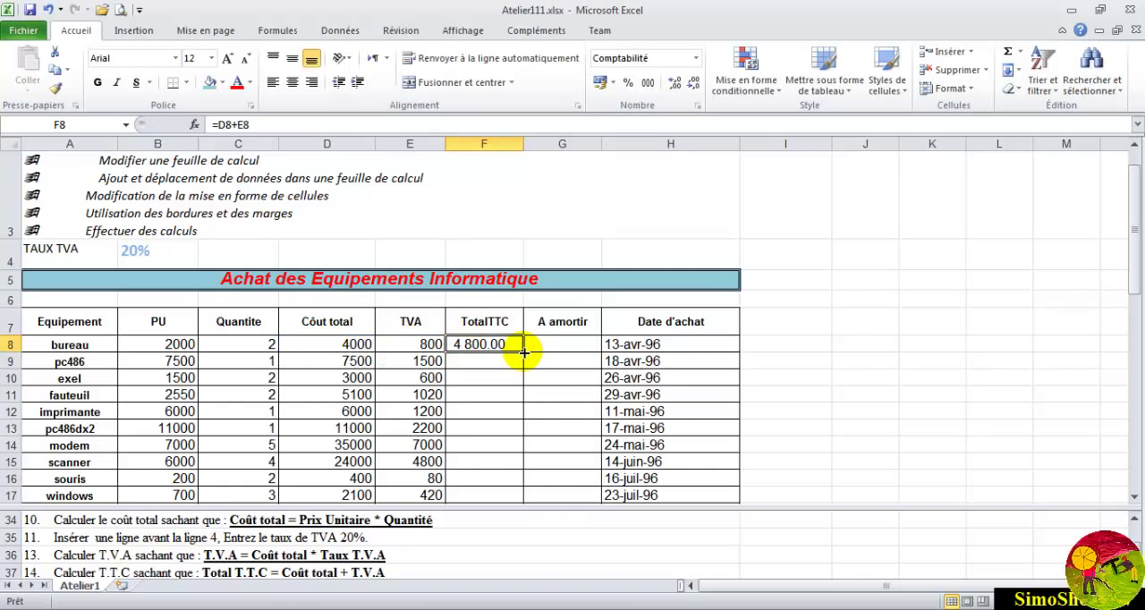
{"action": "left_click_drag", "start_coordinate": [524, 351], "coordinate": [510, 426]}
{"action": "left_click", "coordinate": [433, 410]}
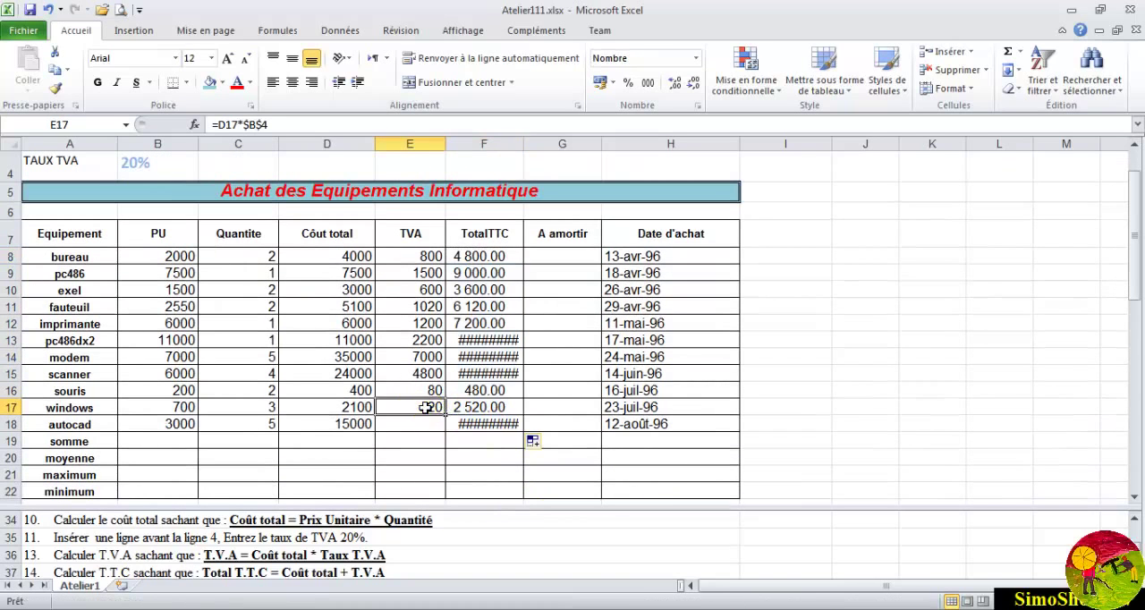
{"action": "left_click_drag", "start_coordinate": [444, 415], "coordinate": [448, 437]}
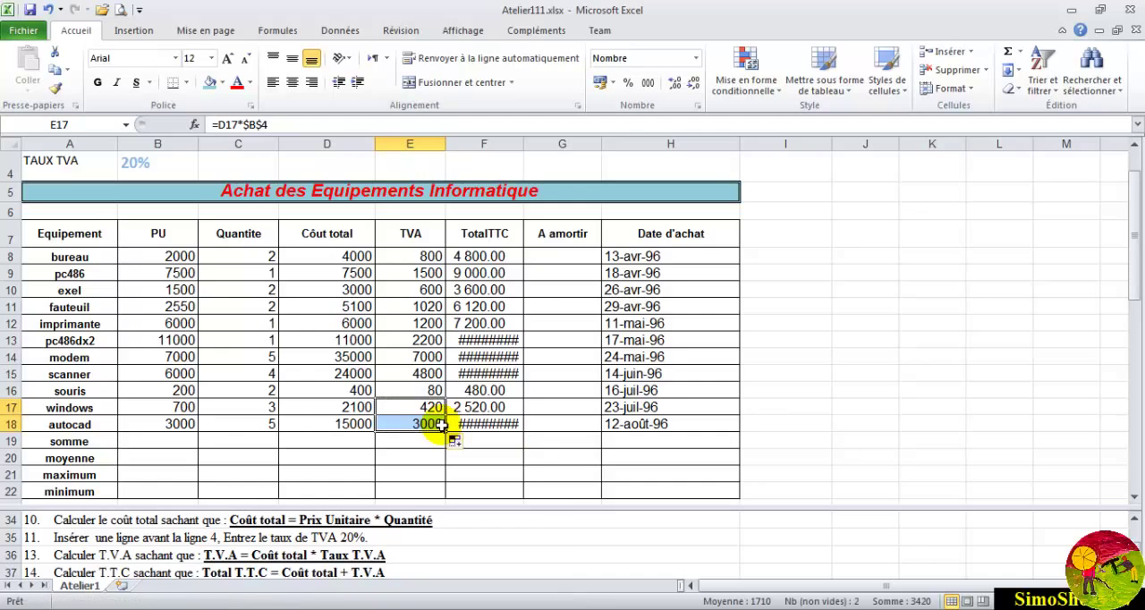
- Widen column F so that all TotalTTC amounts fit, and check the amounts in its first rows
{"action": "left_click", "coordinate": [493, 340]}
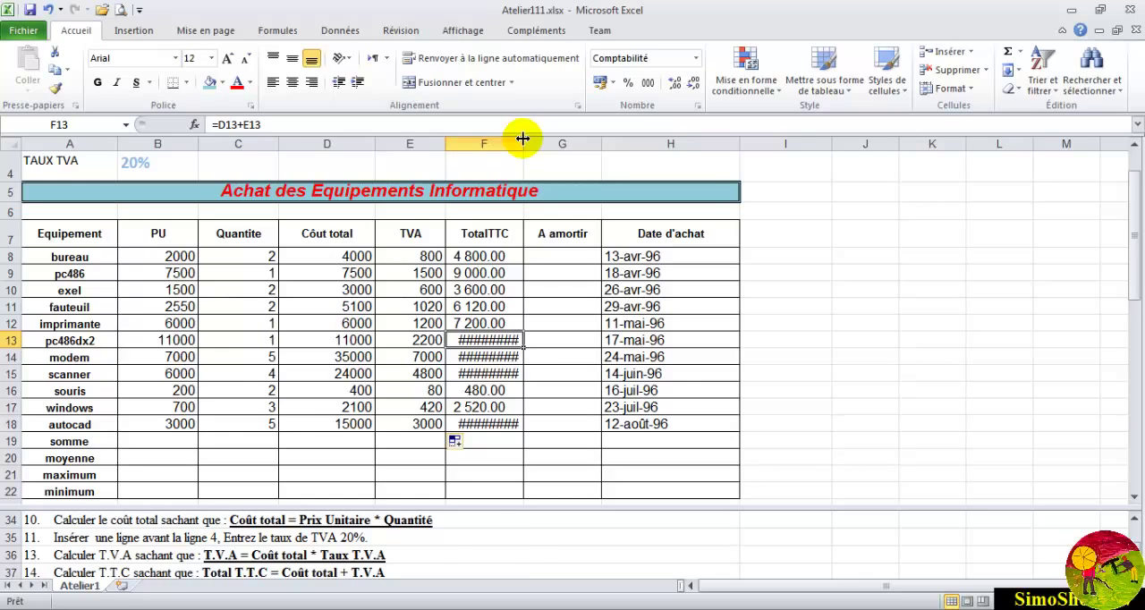
{"action": "left_click_drag", "start_coordinate": [523, 138], "coordinate": [542, 138]}
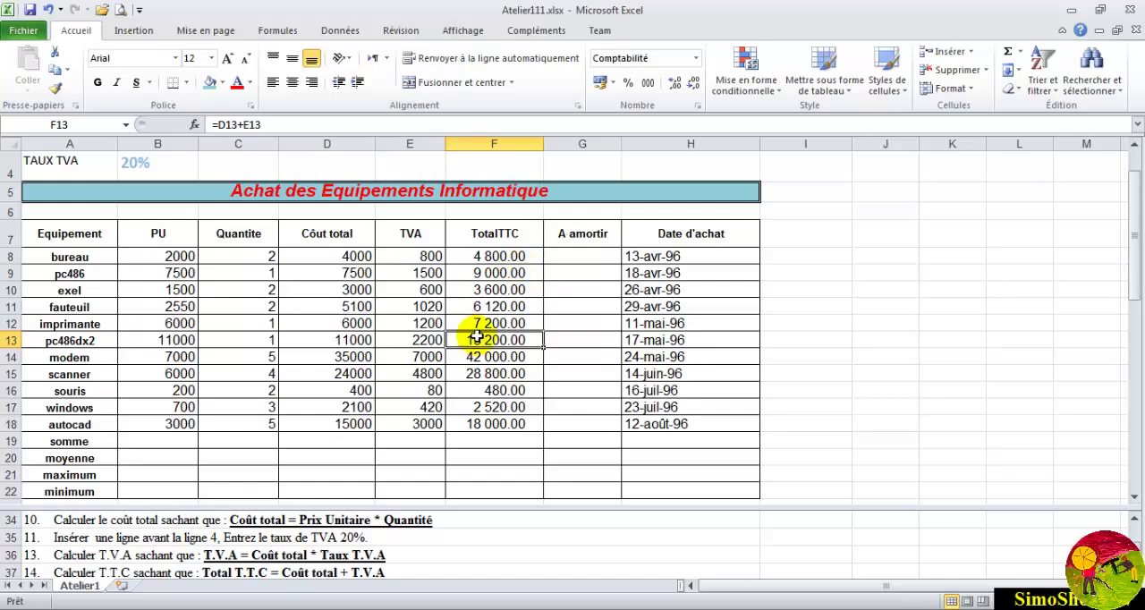
{"action": "left_click_drag", "start_coordinate": [504, 256], "coordinate": [500, 286]}
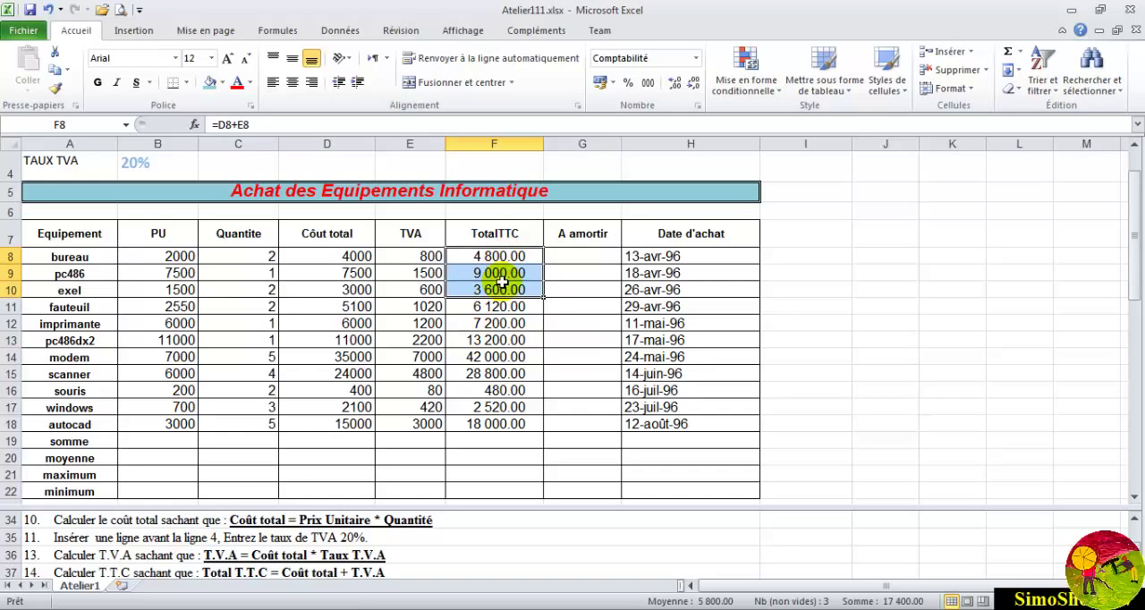
{"action": "left_click", "coordinate": [488, 271]}
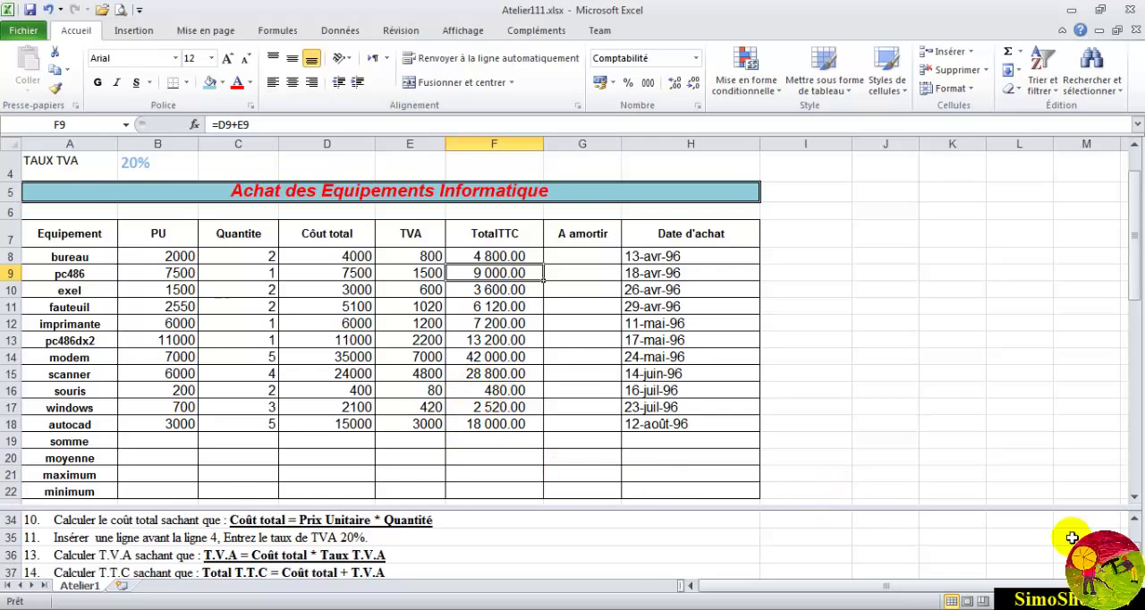
- Sum the total costs D8:D18 in the somme cell D19 and extend the sum across to E19 and F19
{"action": "scroll", "coordinate": [1135, 541], "scroll_direction": "down", "scroll_amount": 1}
{"action": "scroll", "coordinate": [558, 542], "scroll_direction": "down", "scroll_amount": 1}
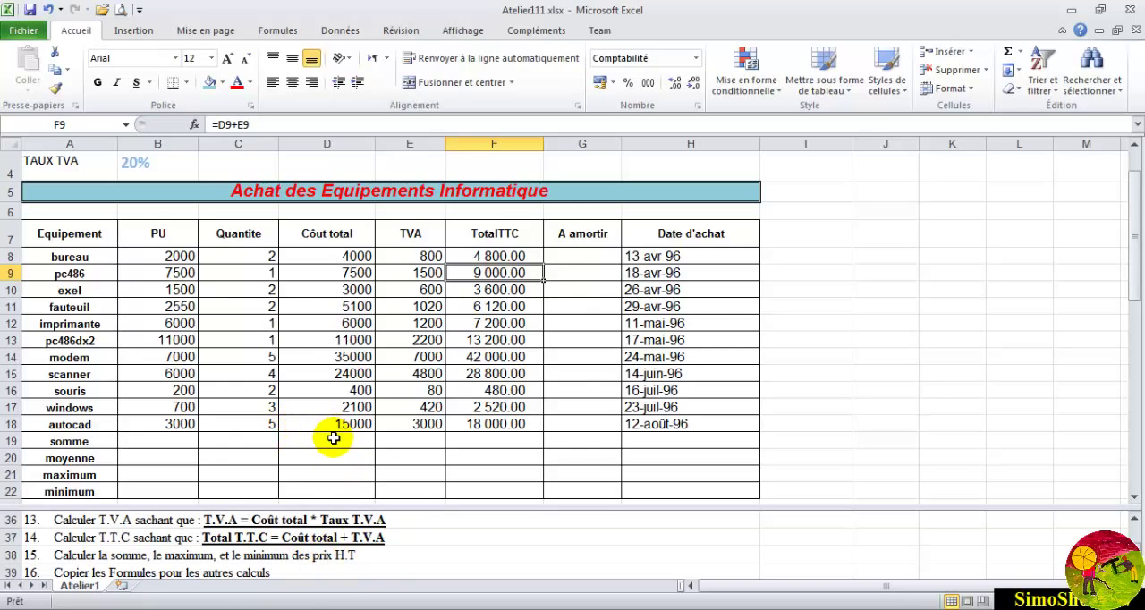
{"action": "left_click", "coordinate": [332, 438]}
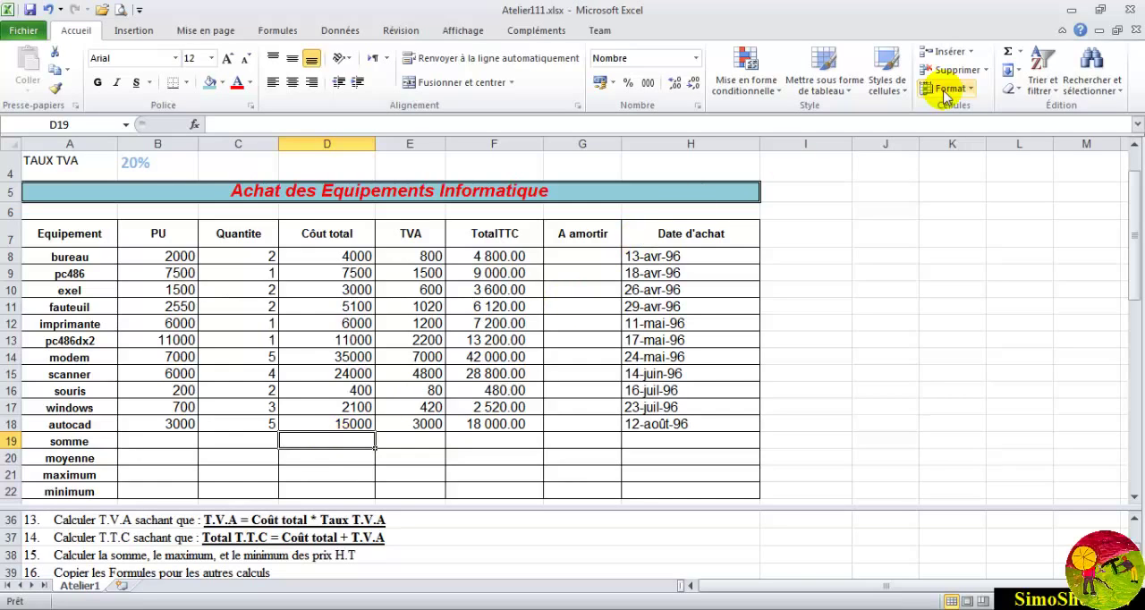
{"action": "left_click", "coordinate": [1008, 52]}
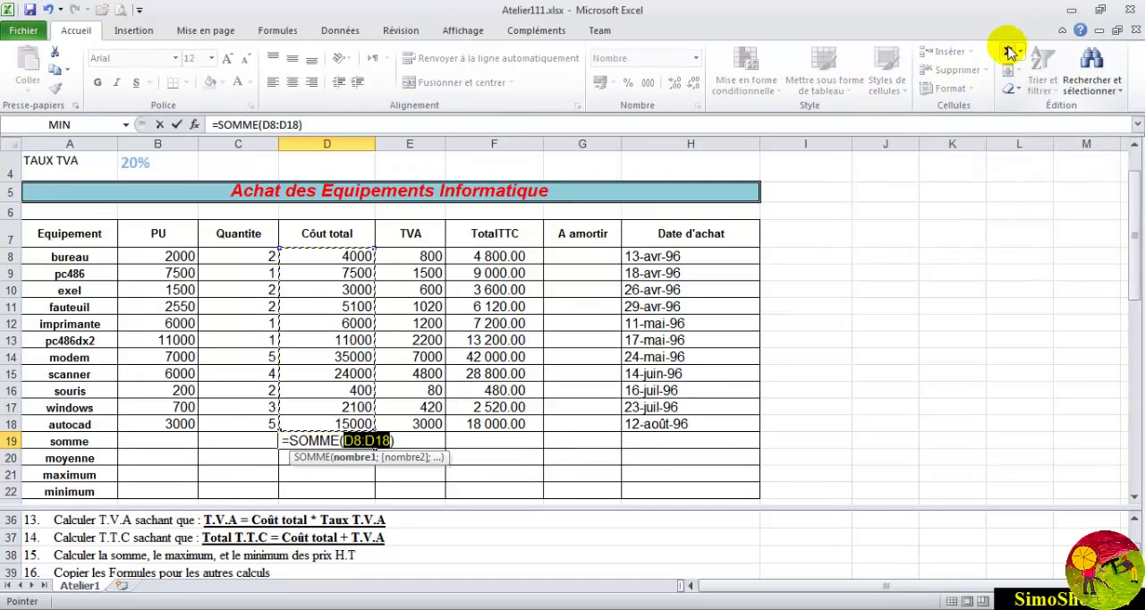
{"action": "left_click", "coordinate": [1008, 52]}
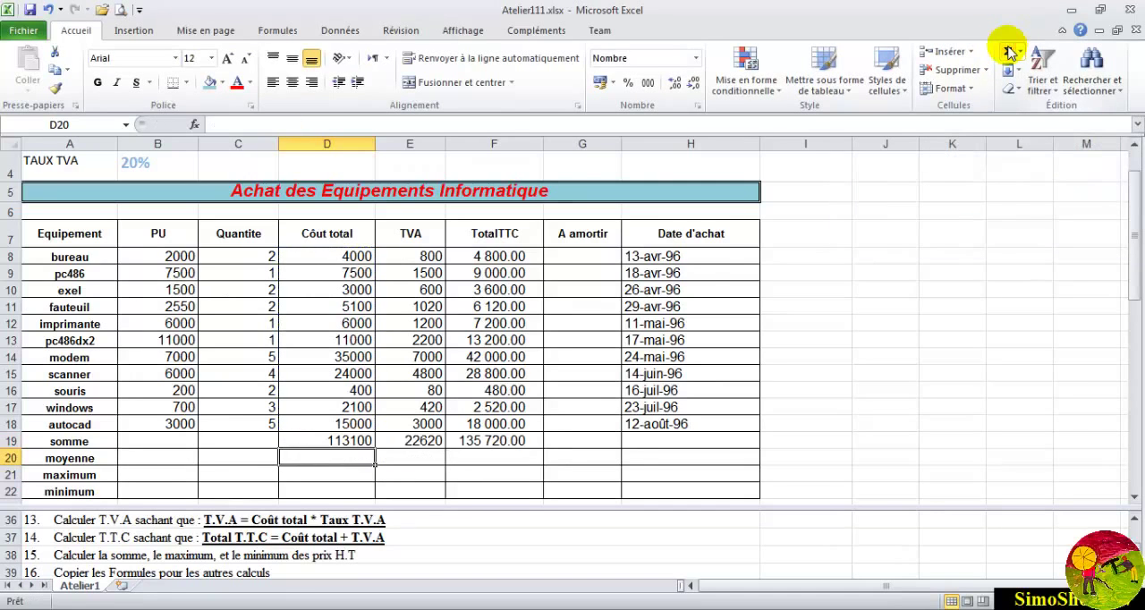
- Check the somme row formulas, then clear E19:F19 and the sum in D19
{"action": "left_click", "coordinate": [351, 442]}
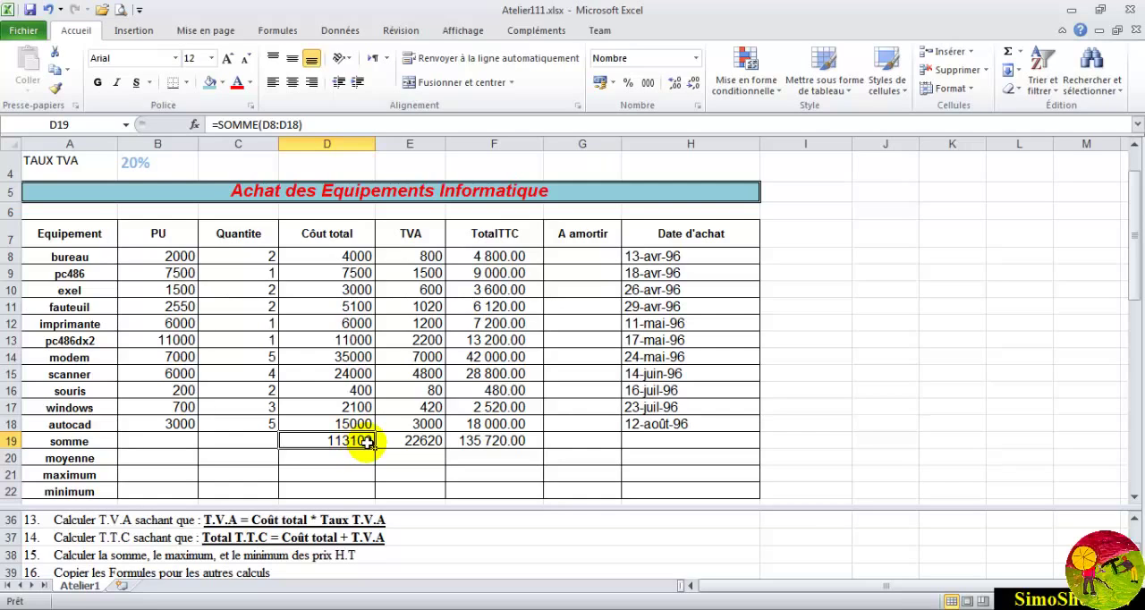
{"action": "left_click", "coordinate": [404, 439]}
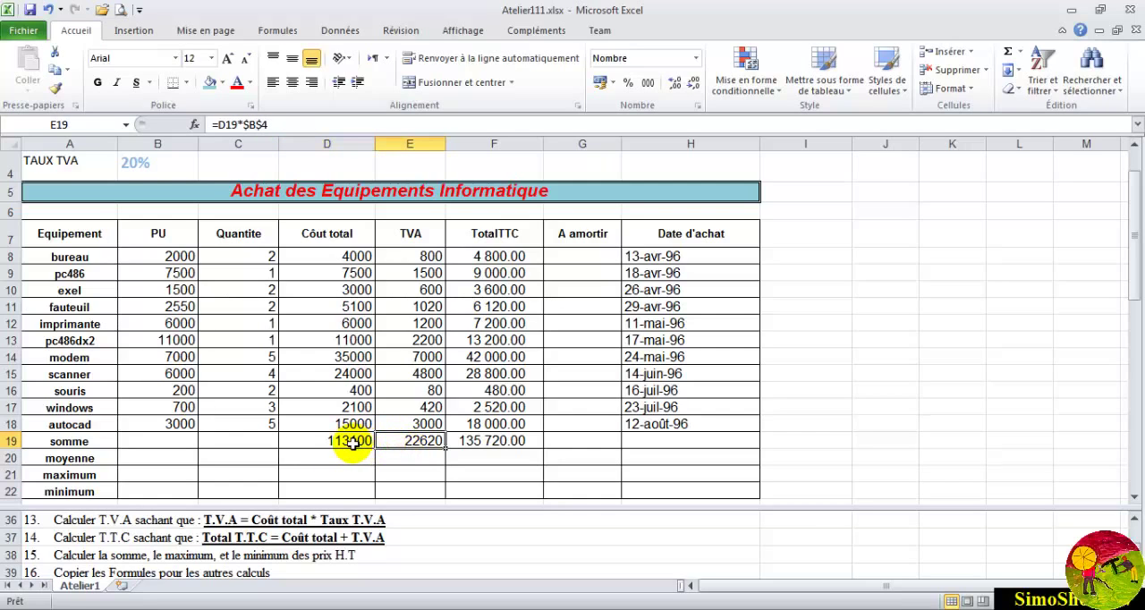
{"action": "left_click", "coordinate": [344, 441]}
{"action": "left_click_drag", "start_coordinate": [501, 440], "coordinate": [442, 439]}
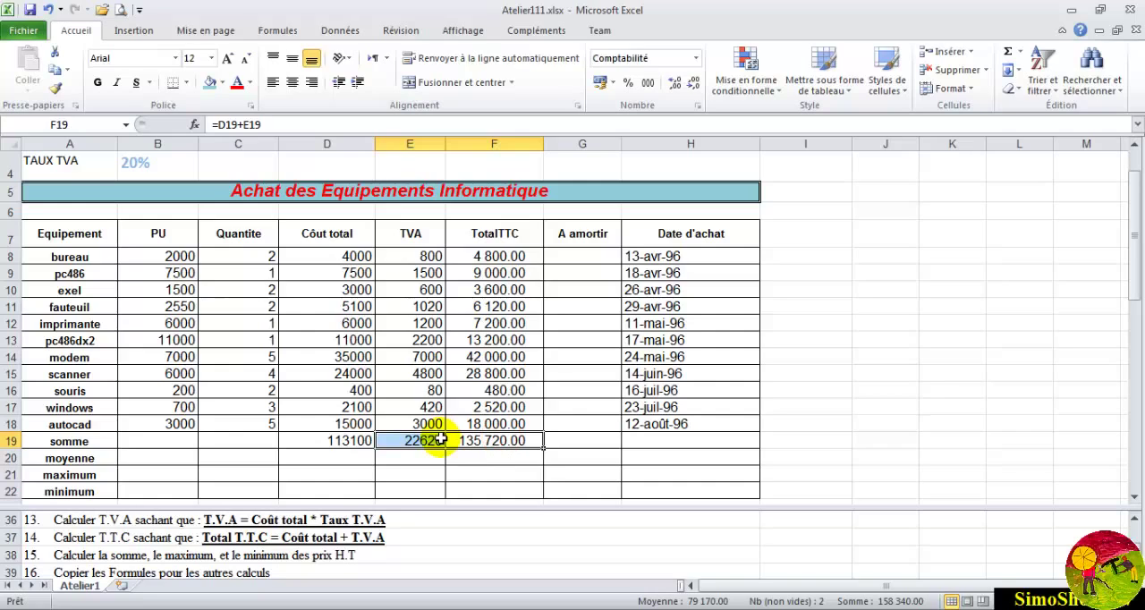
{"action": "key", "text": "Delete"}
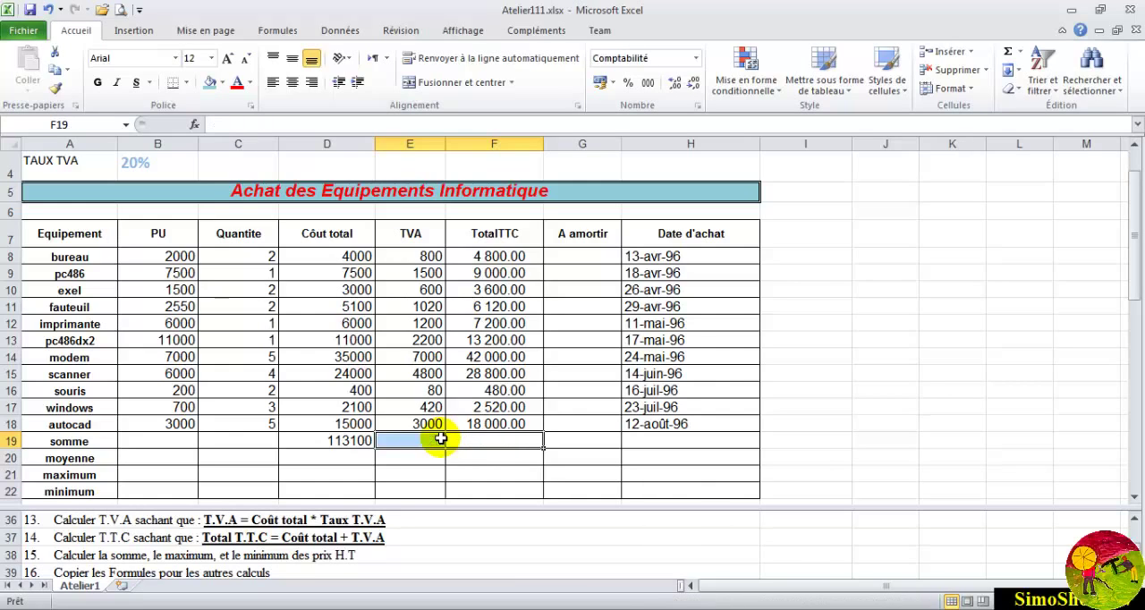
{"action": "left_click", "coordinate": [365, 439]}
{"action": "left_click", "coordinate": [365, 440]}
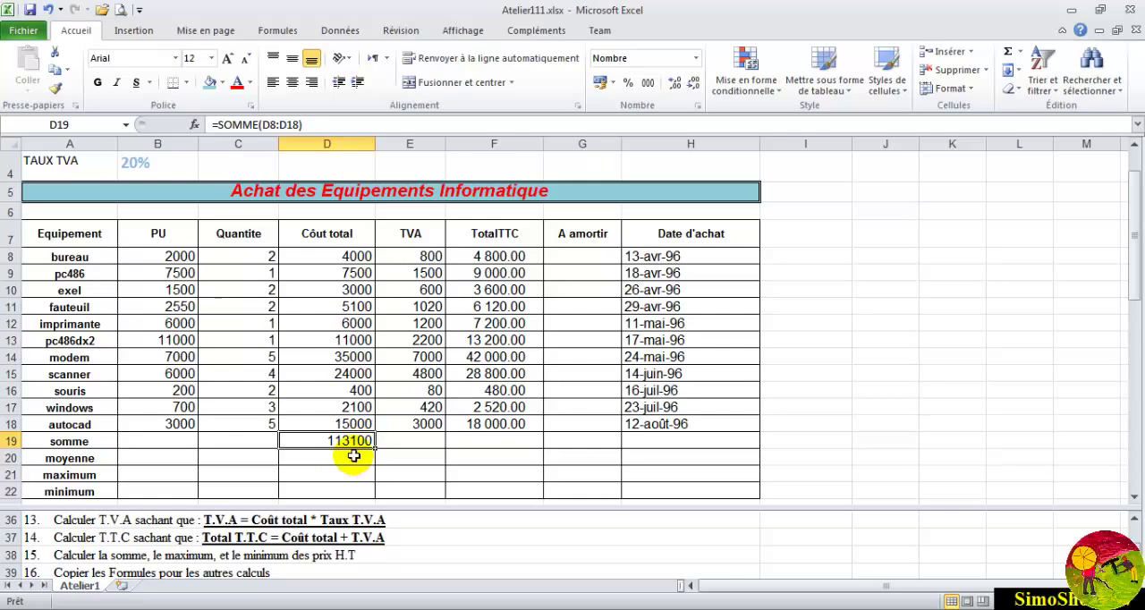
{"action": "key", "text": "Delete"}
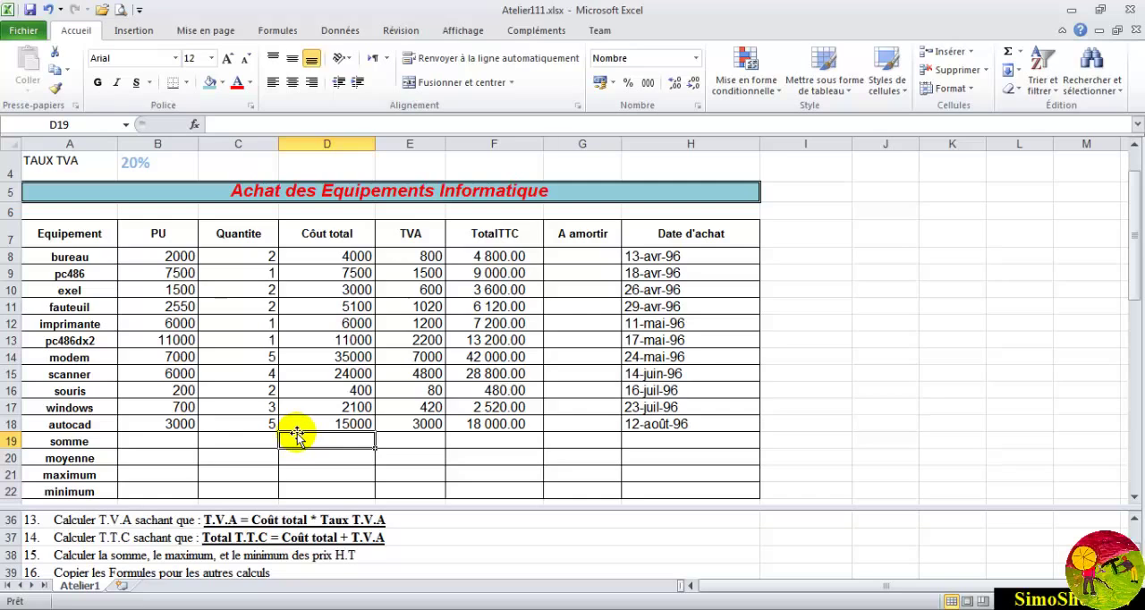
- Enter the formula =somme(D8:D18) in the somme cell D19 to total the costs
{"action": "type", "text": "="}
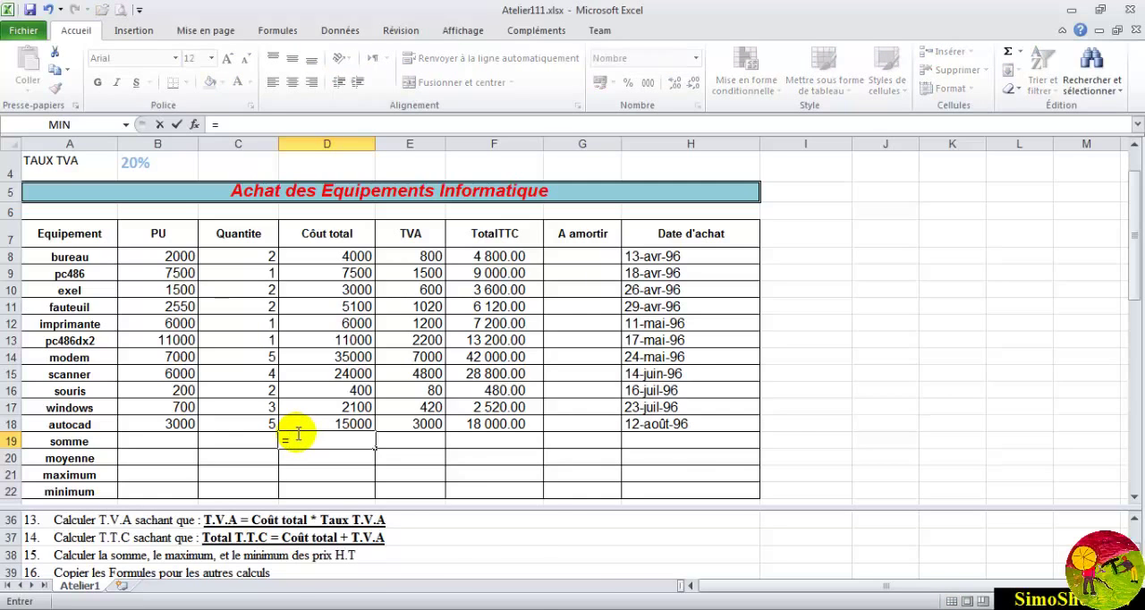
{"action": "type", "text": "somme"}
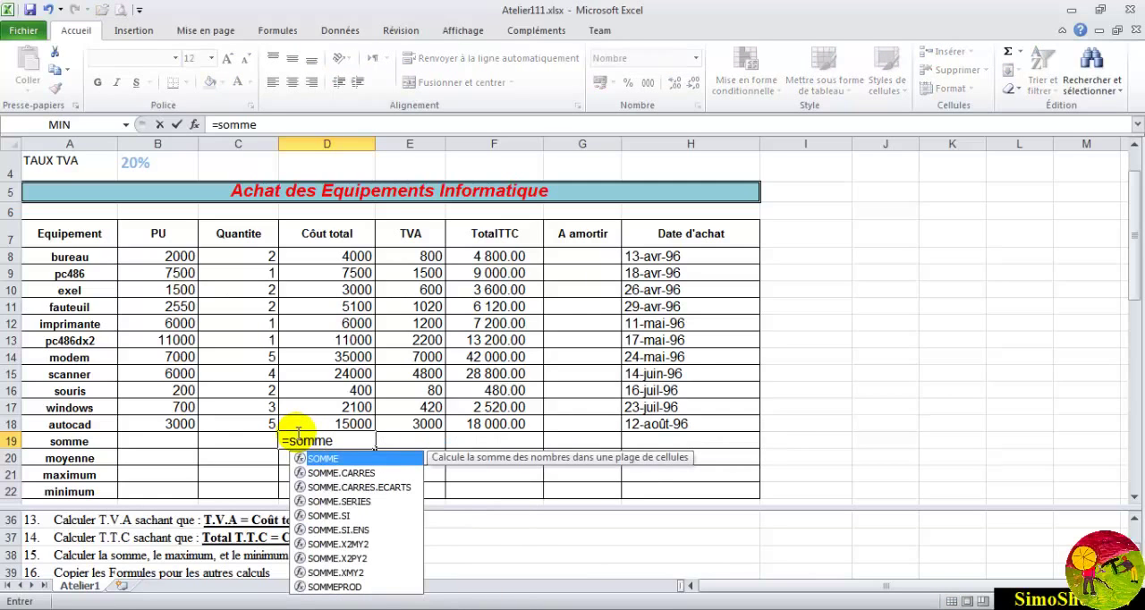
{"action": "type", "text": "("}
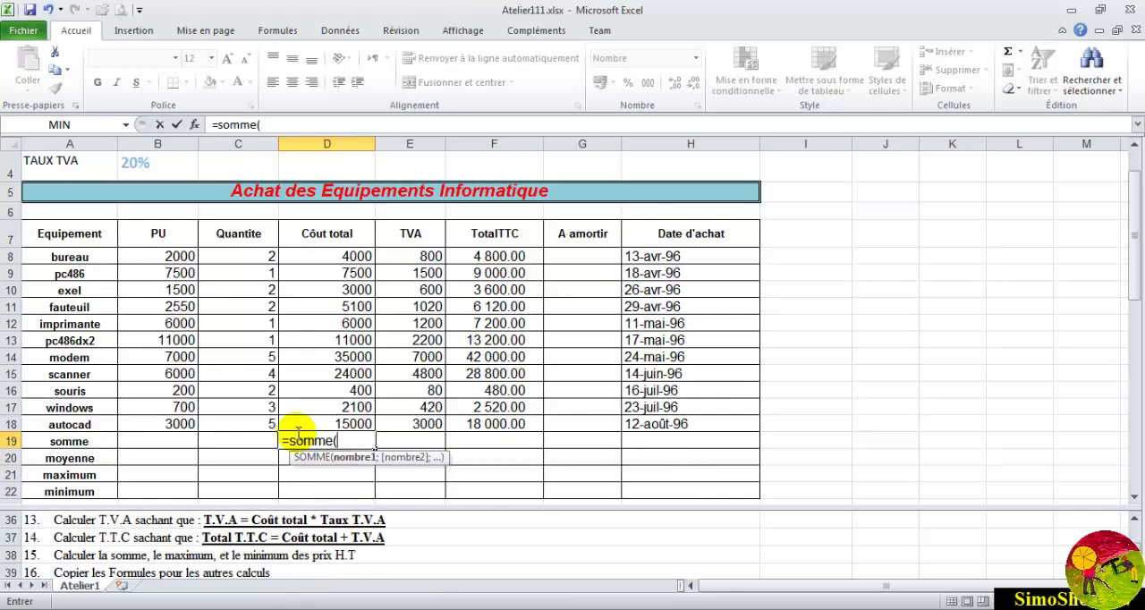
{"action": "left_click", "coordinate": [350, 256]}
{"action": "key", "text": "F8"}
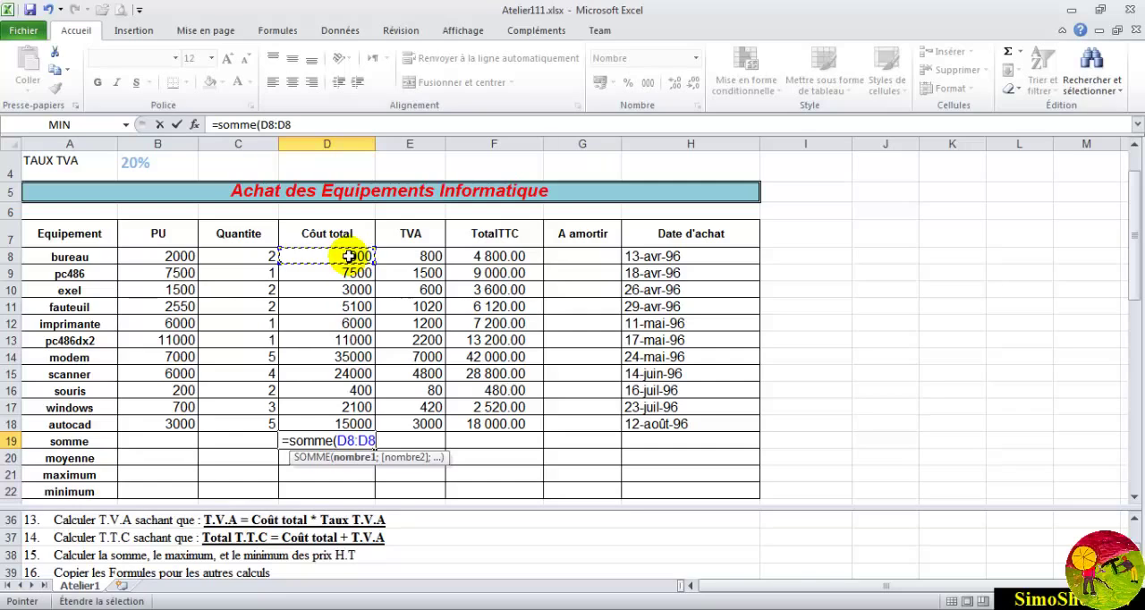
{"action": "left_click", "coordinate": [287, 125]}
{"action": "type", "text": "18"}
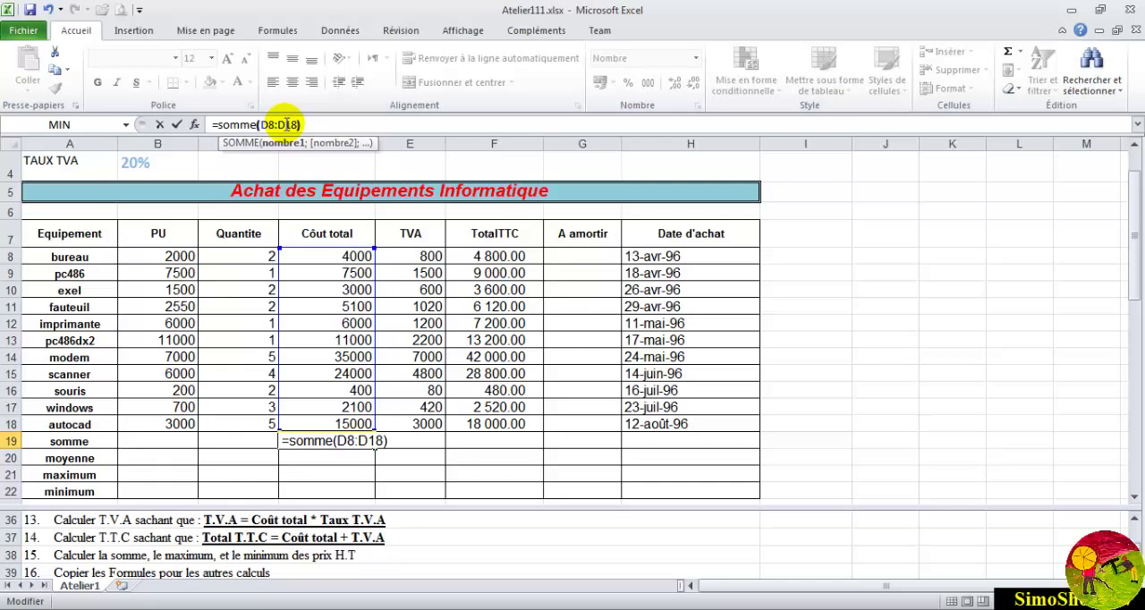
{"action": "type", "text": ")"}
{"action": "key", "text": "Return"}
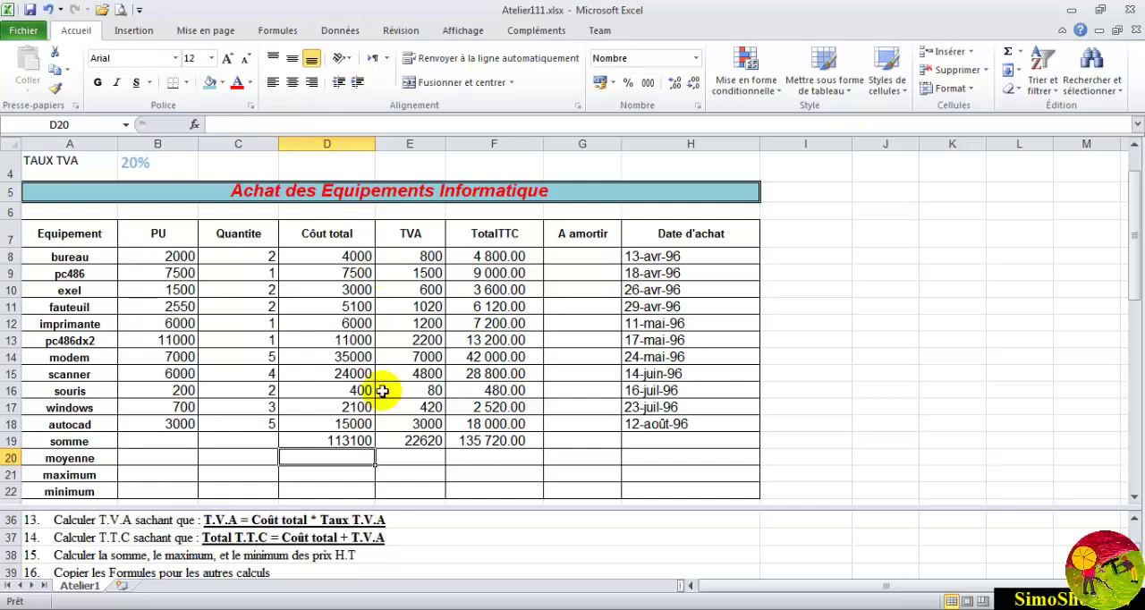
- Clear the TVA, TotalTTC and total cost sums in E19, F19 and D19
{"action": "left_click", "coordinate": [394, 435]}
{"action": "key", "text": "Delete"}
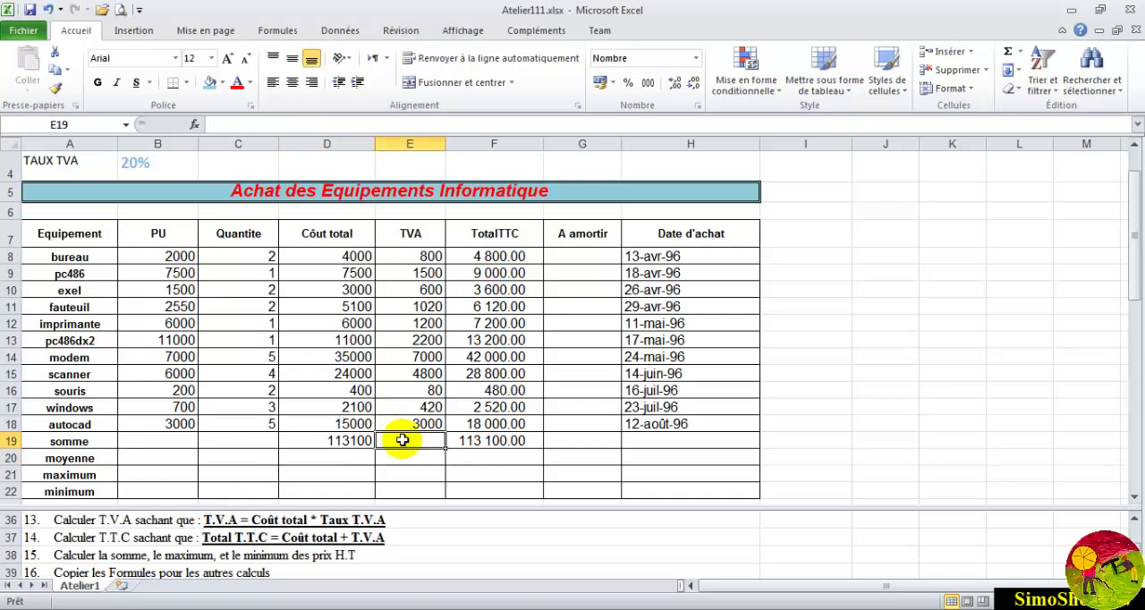
{"action": "left_click", "coordinate": [463, 445]}
{"action": "key", "text": "Delete"}
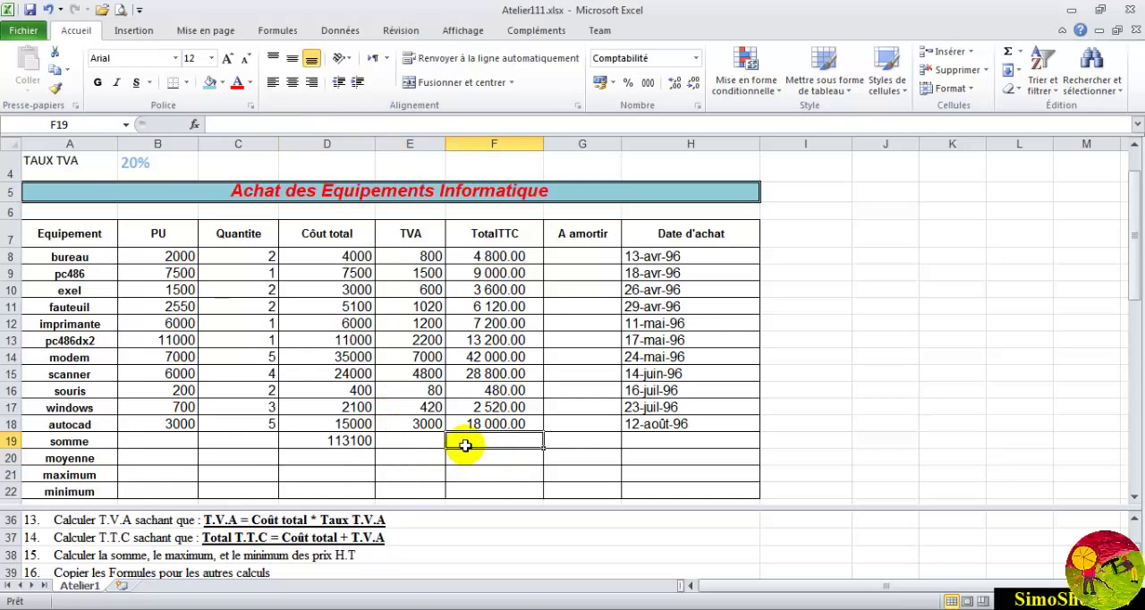
{"action": "left_click", "coordinate": [329, 447]}
{"action": "key", "text": "Delete"}
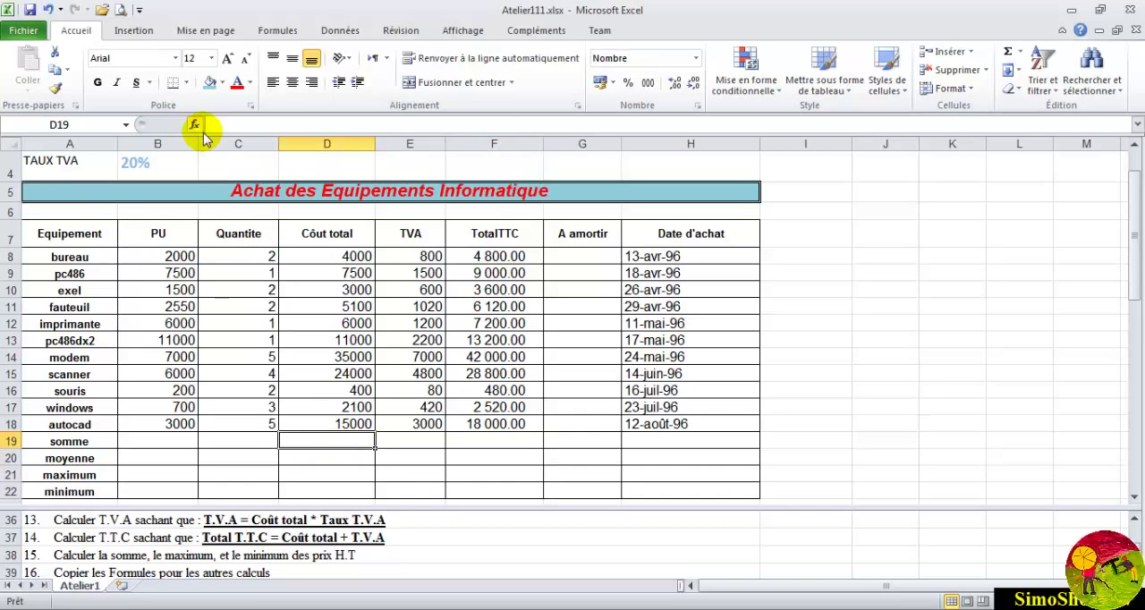
- Insert the SOMME function in D19 from the function list, with the total costs D8:D18 as its first argument
{"action": "left_click", "coordinate": [273, 32]}
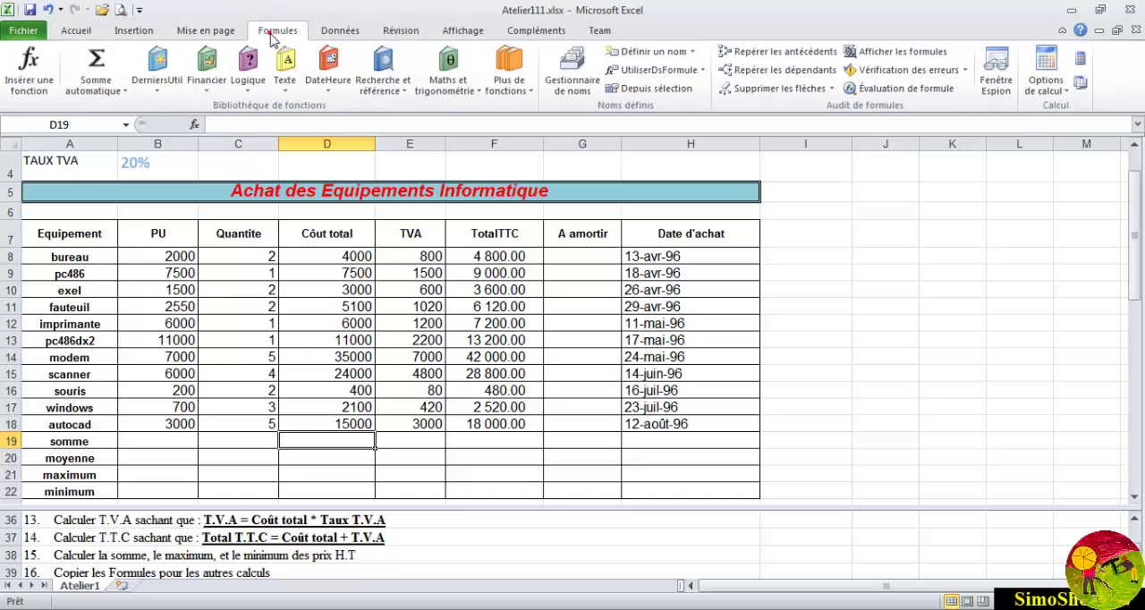
{"action": "left_click", "coordinate": [29, 70]}
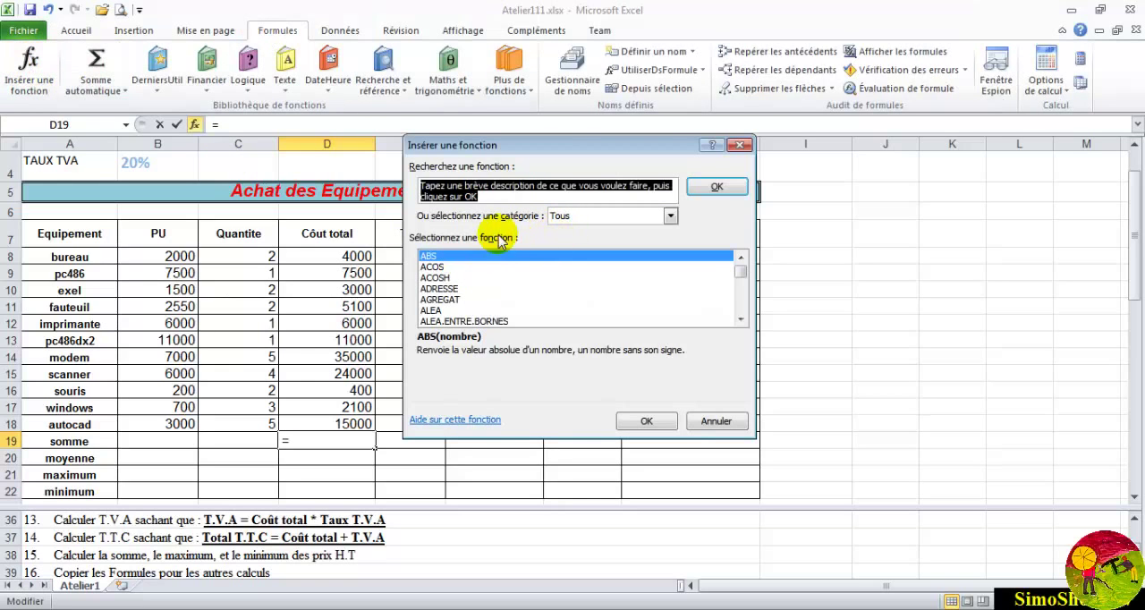
{"action": "left_click", "coordinate": [440, 288]}
{"action": "key", "text": "s"}
{"action": "key", "text": "o"}
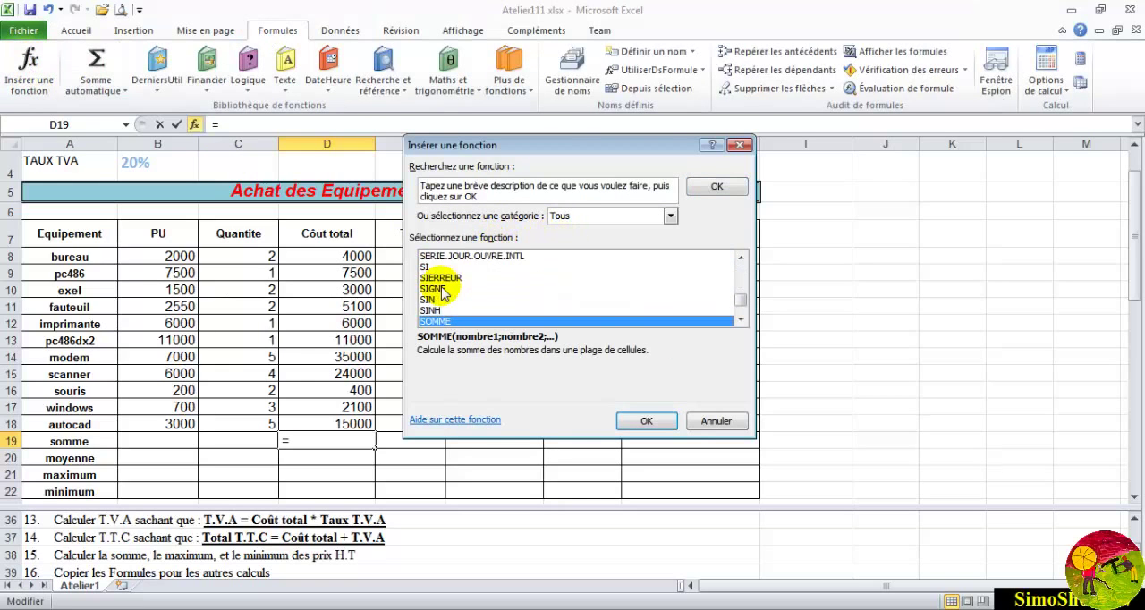
{"action": "left_click", "coordinate": [642, 421]}
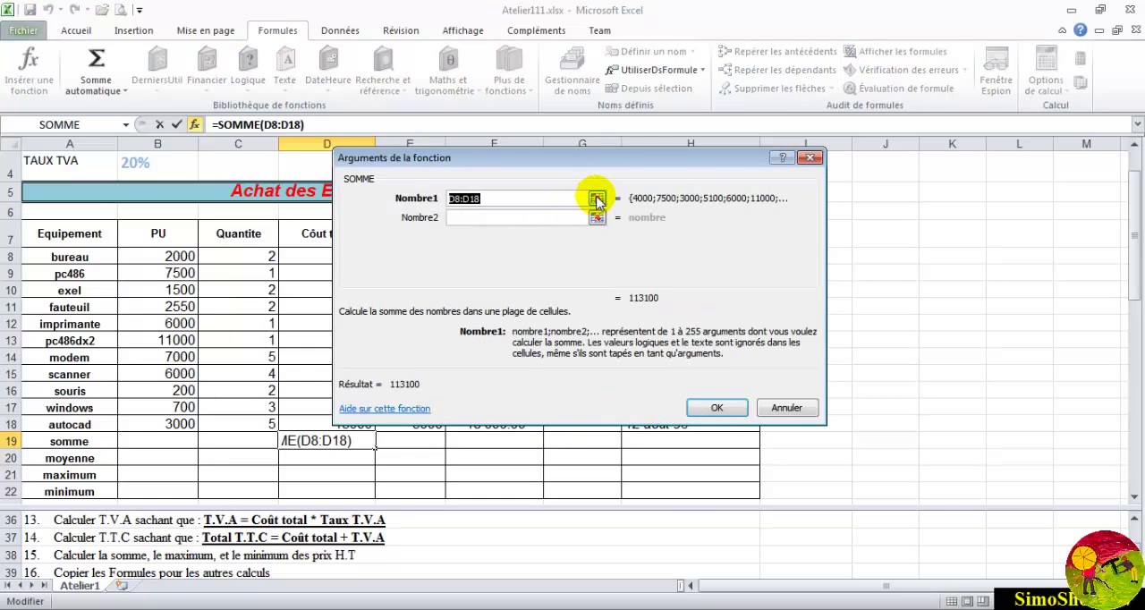
{"action": "left_click", "coordinate": [596, 198]}
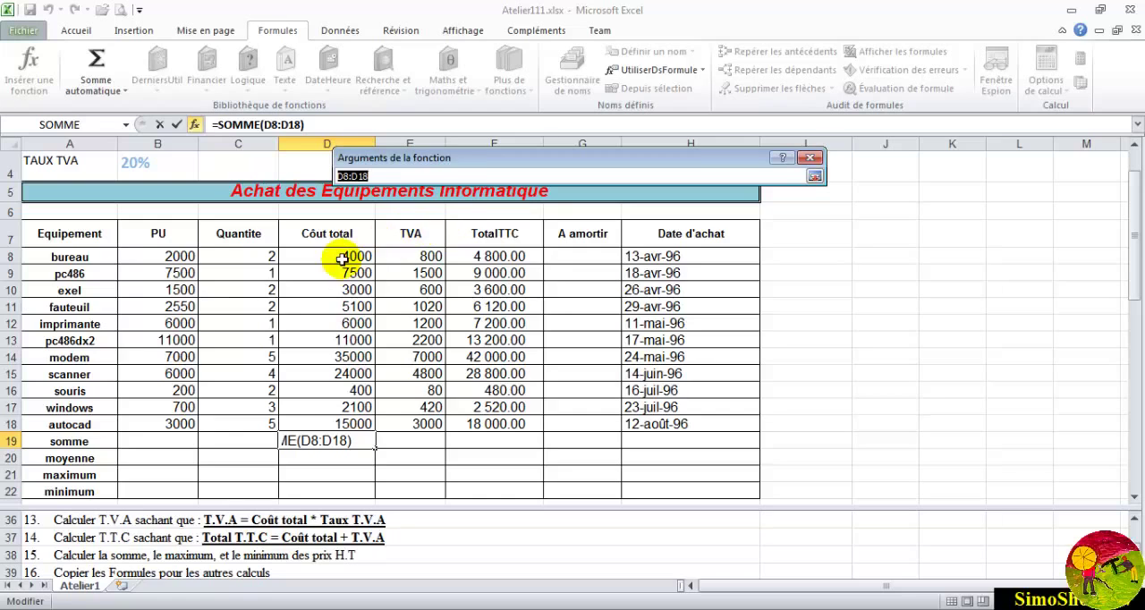
{"action": "left_click_drag", "start_coordinate": [339, 256], "coordinate": [333, 415]}
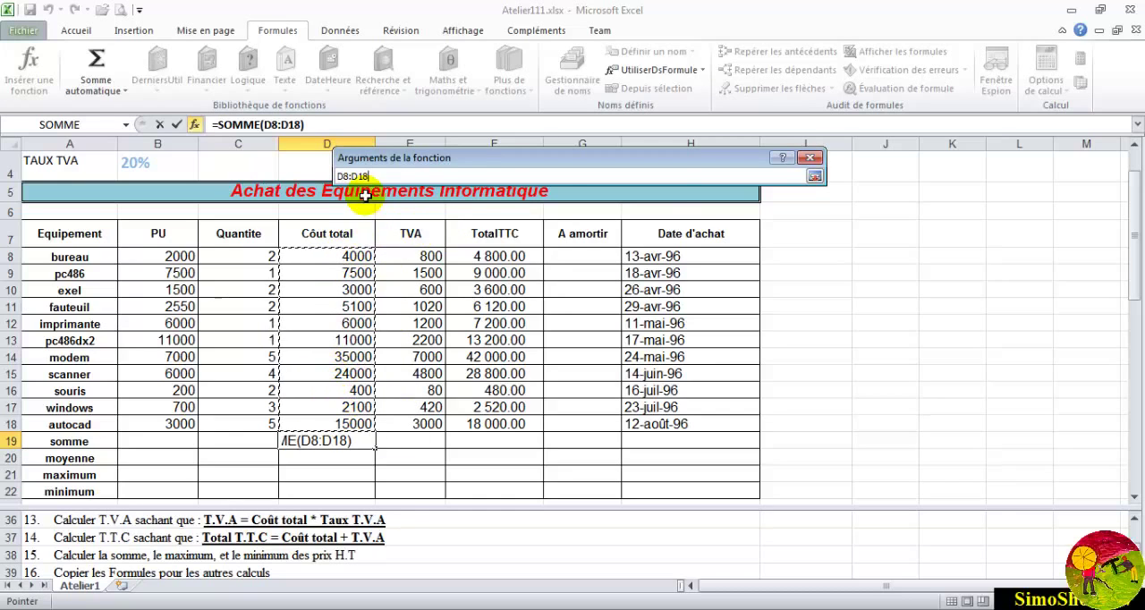
{"action": "left_click", "coordinate": [814, 176]}
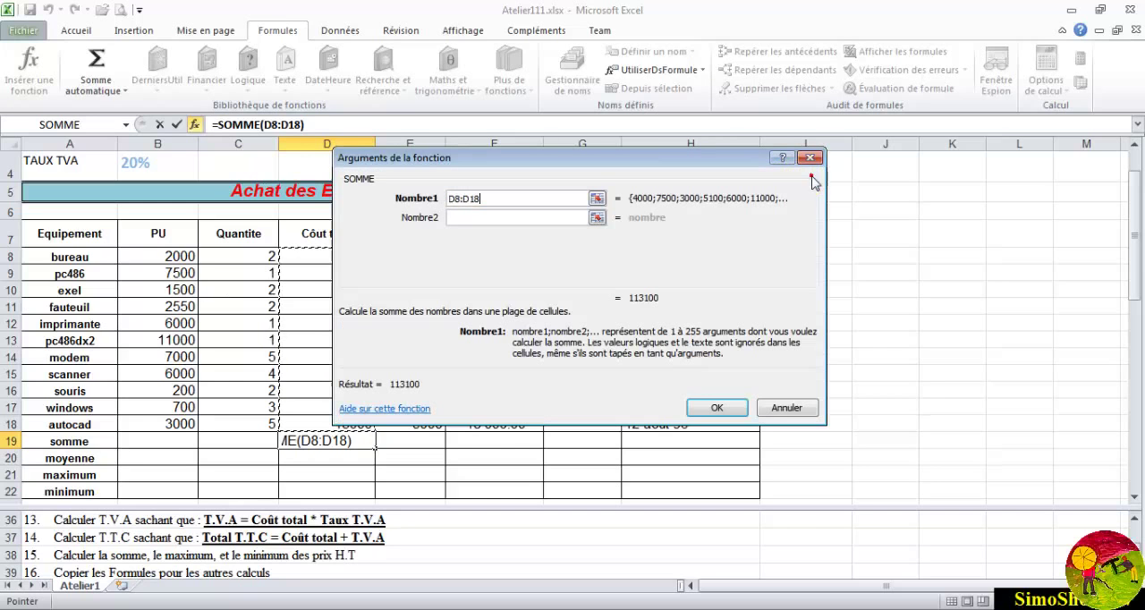
{"action": "left_click", "coordinate": [720, 406]}
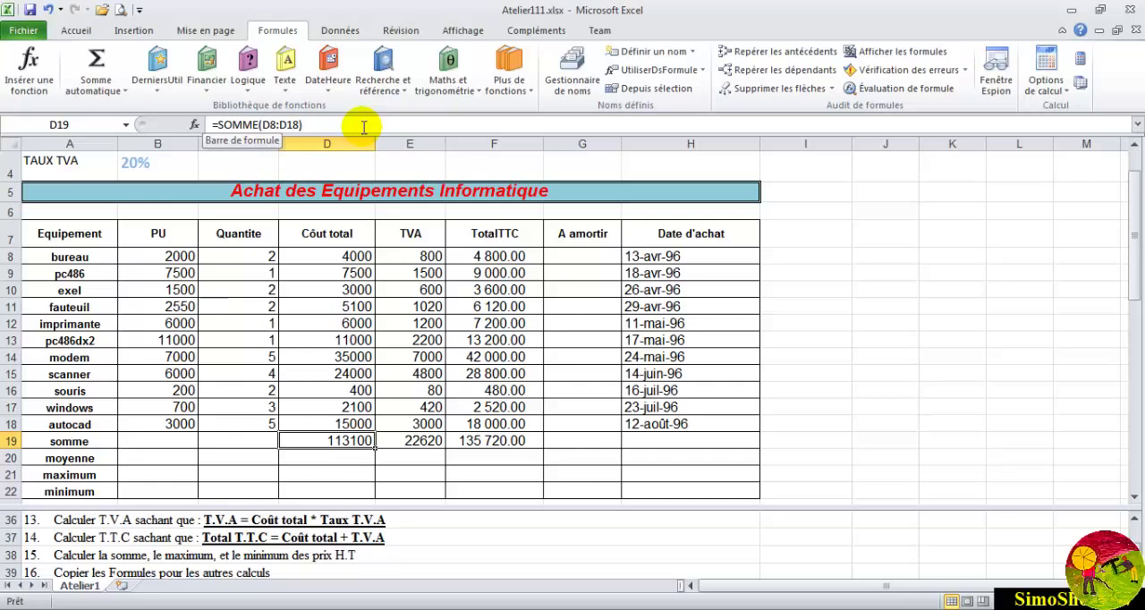
- Enter the formula =moyenne(D8:D18) in the moyenne cell D20 to average the total costs
{"action": "left_click", "coordinate": [338, 458]}
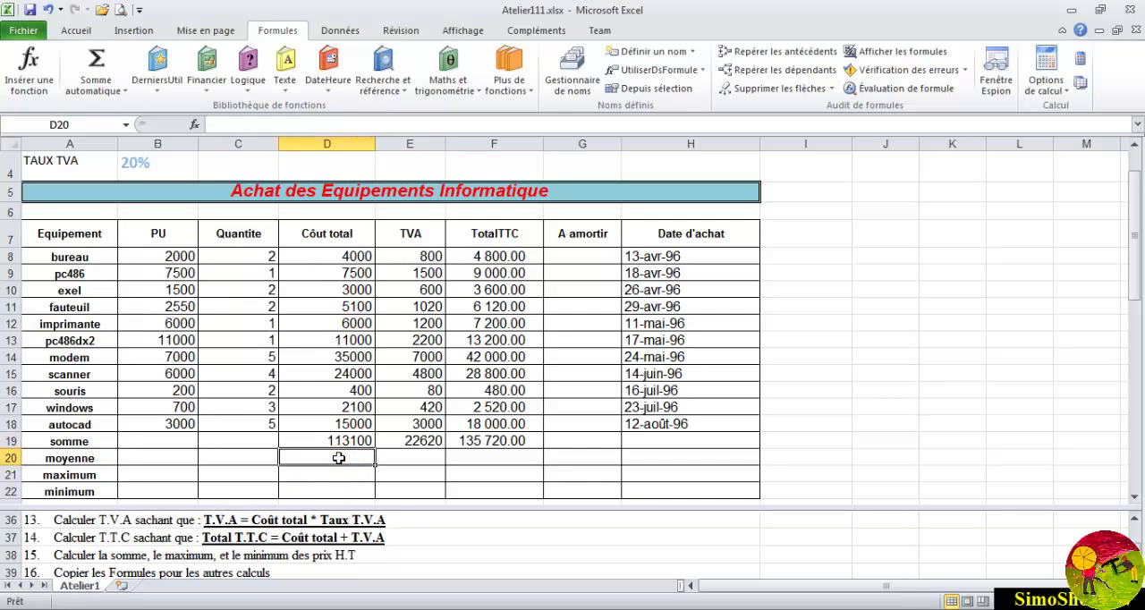
{"action": "left_click", "coordinate": [339, 458]}
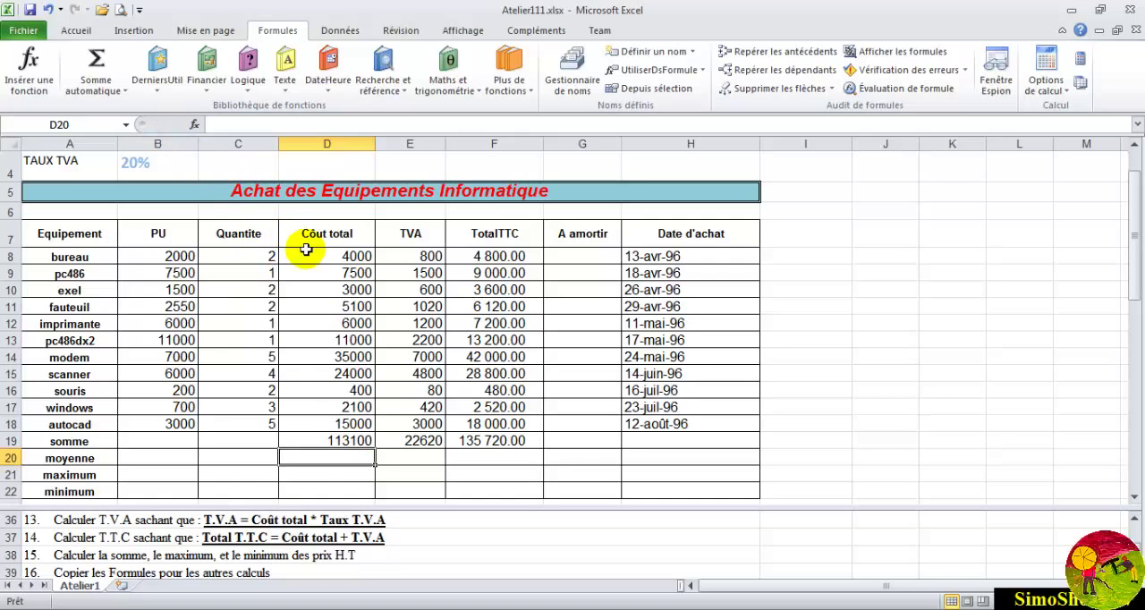
{"action": "left_click", "coordinate": [231, 122]}
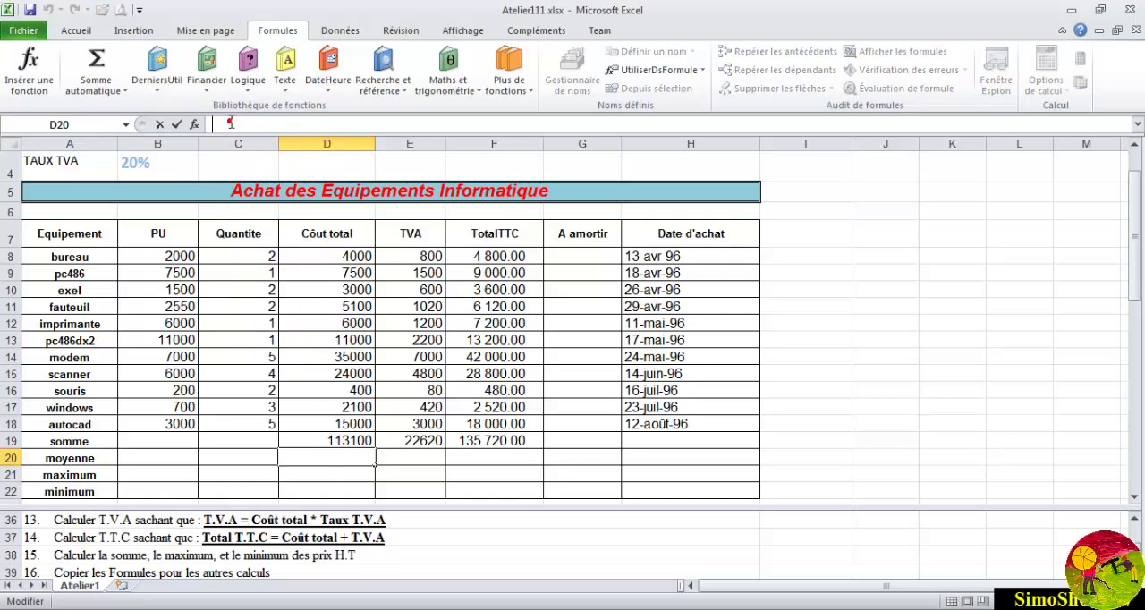
{"action": "type", "text": "=moyenne"}
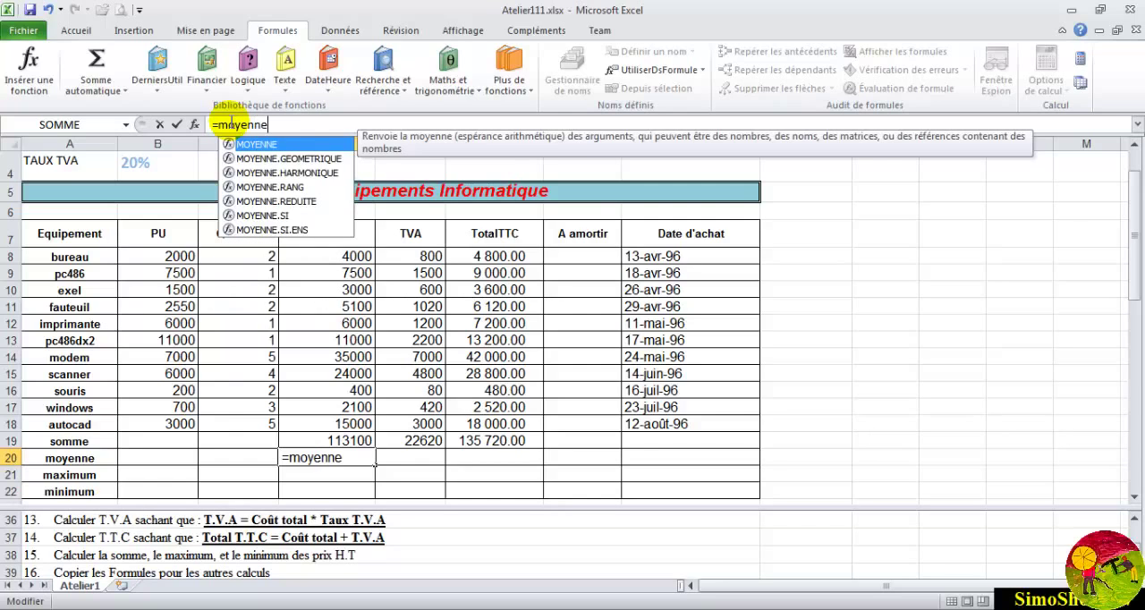
{"action": "type", "text": "("}
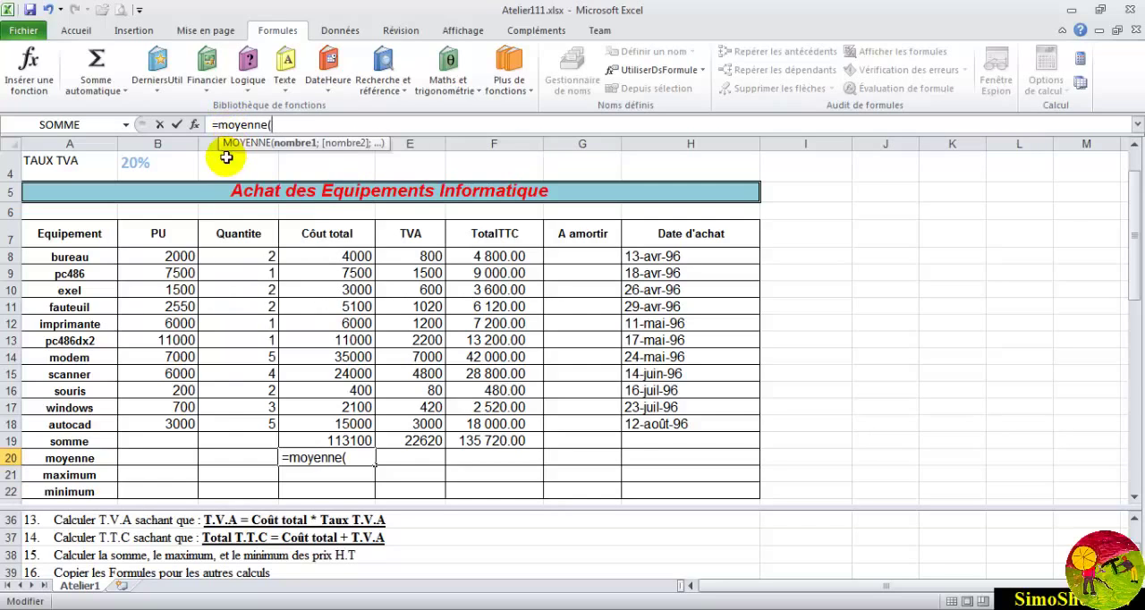
{"action": "left_click_drag", "start_coordinate": [306, 255], "coordinate": [307, 424]}
{"action": "type", "text": ")"}
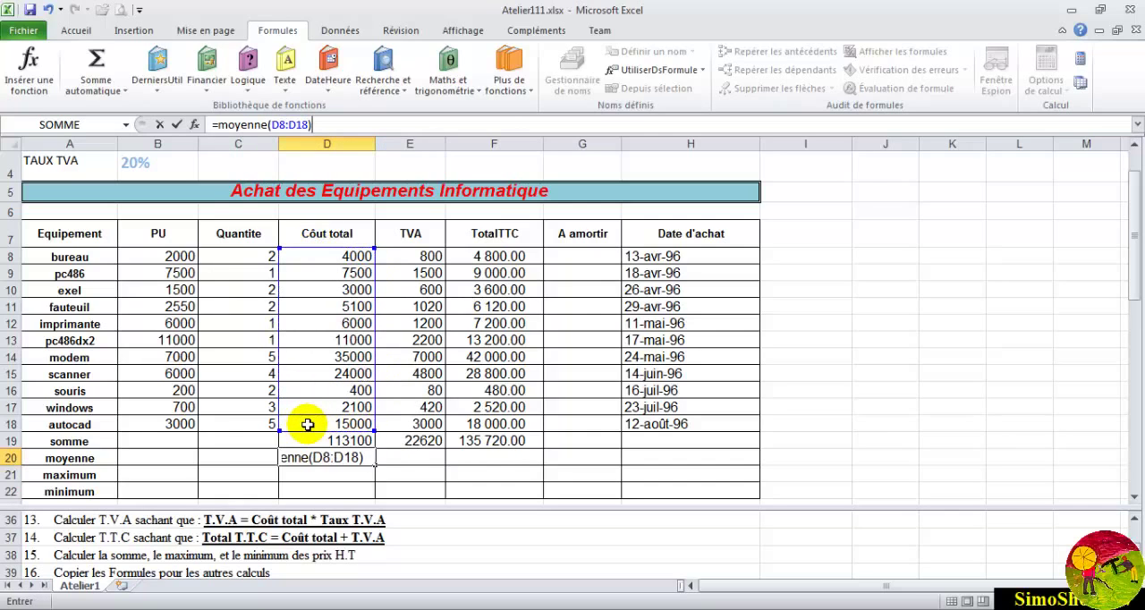
{"action": "key", "text": "Return"}
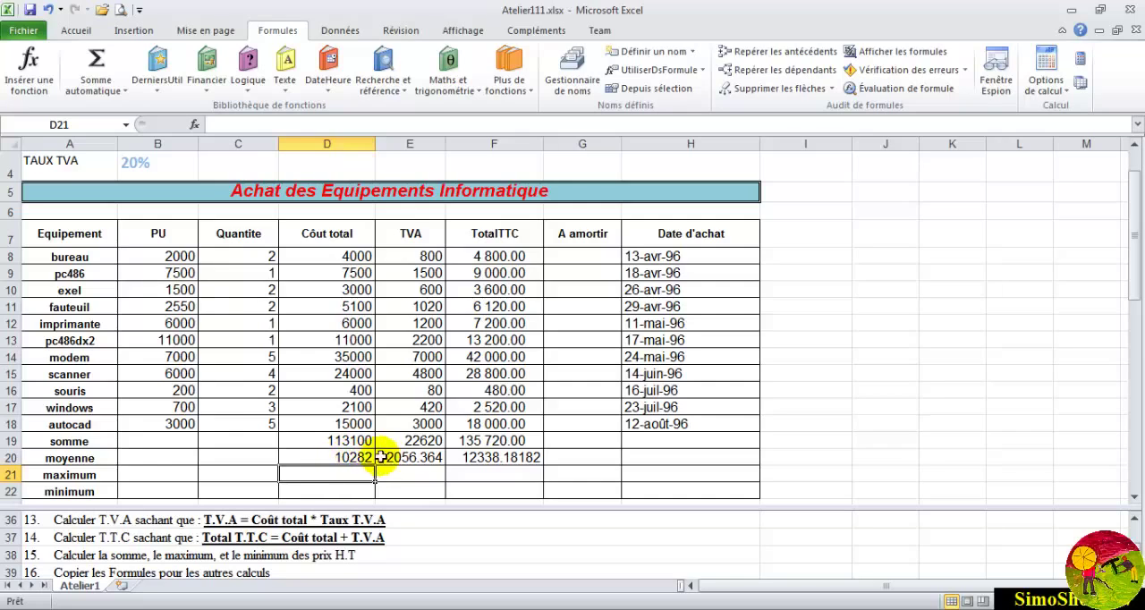
{"action": "left_click", "coordinate": [420, 456]}
{"action": "left_click", "coordinate": [491, 457]}
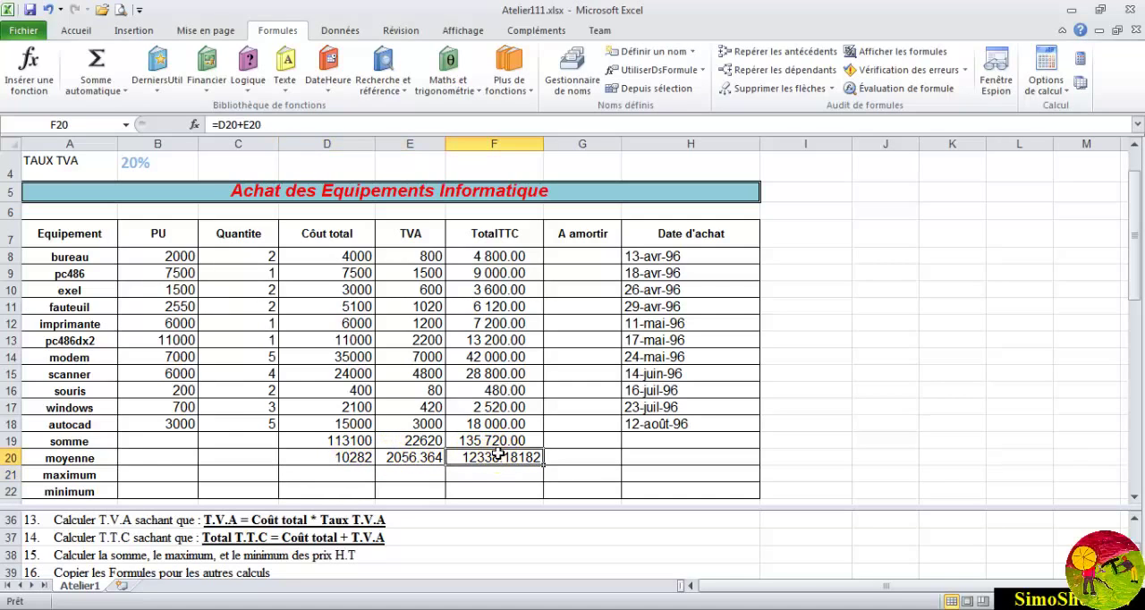
{"action": "left_click", "coordinate": [470, 440]}
{"action": "left_click", "coordinate": [441, 440]}
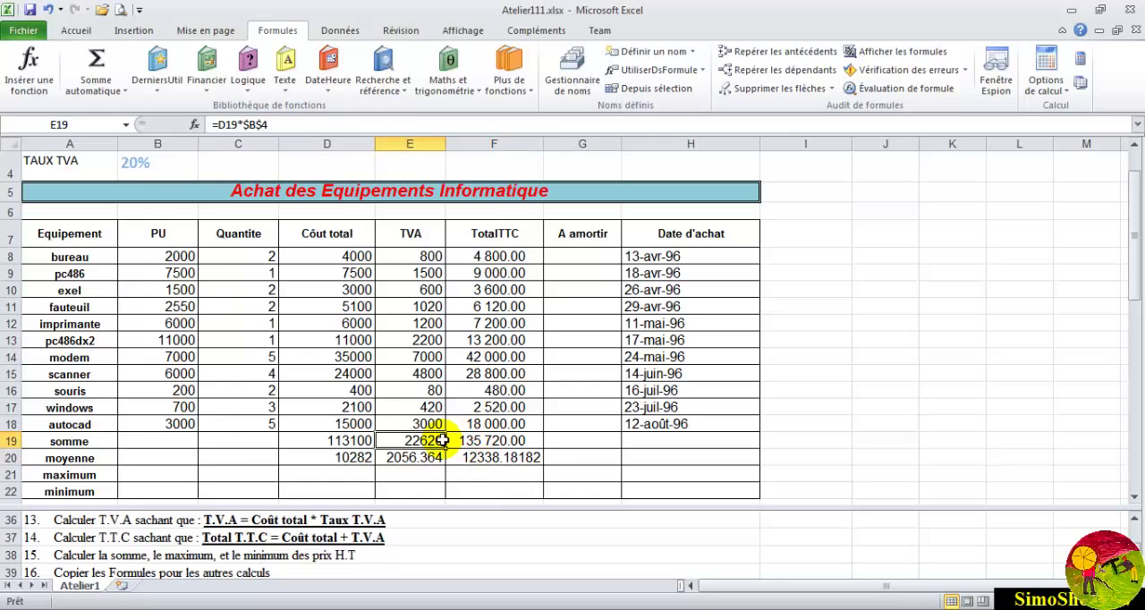
- Clear the average of the total costs from the moyenne cell D20
{"action": "left_click", "coordinate": [357, 471]}
{"action": "left_click", "coordinate": [356, 459]}
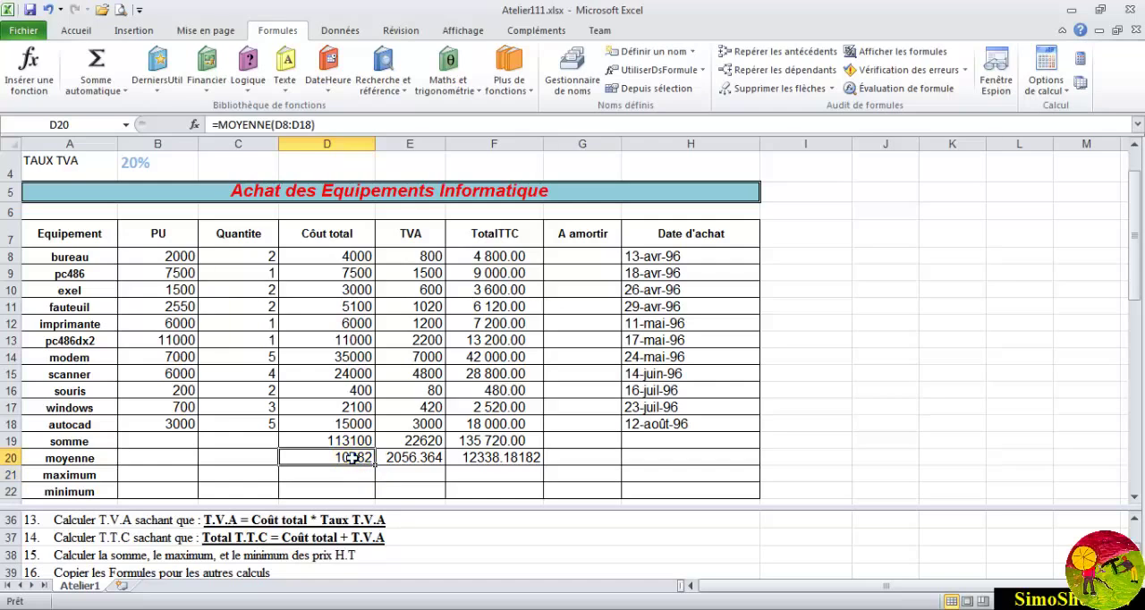
{"action": "key", "text": "Delete"}
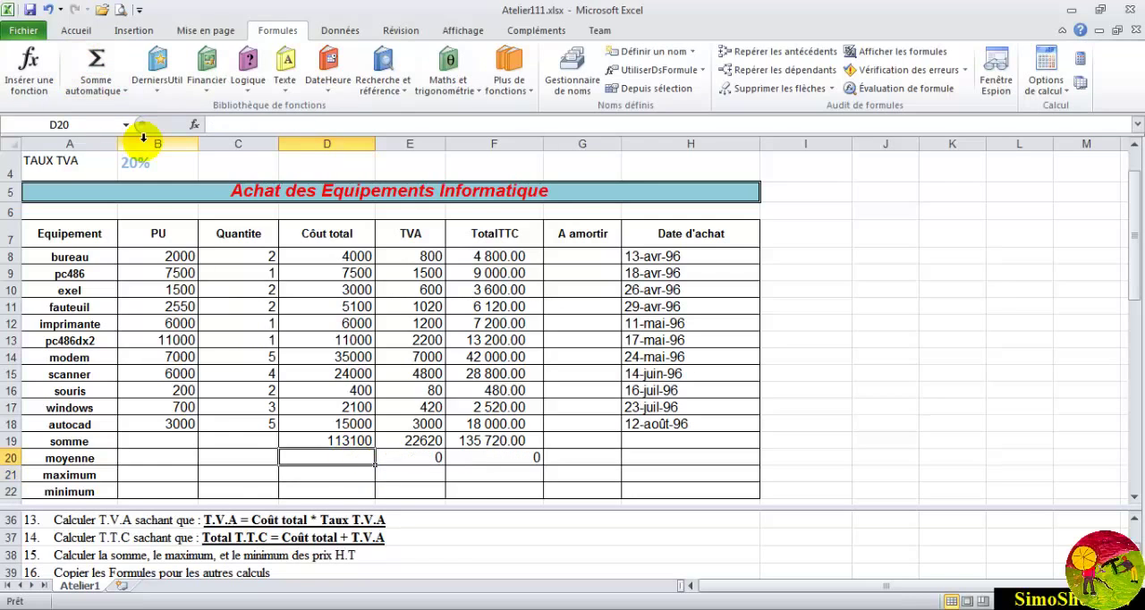
- Insert the MOYENNE function in D20 from the function list, with the total costs D8:D18 as its first argument
{"action": "left_click", "coordinate": [30, 71]}
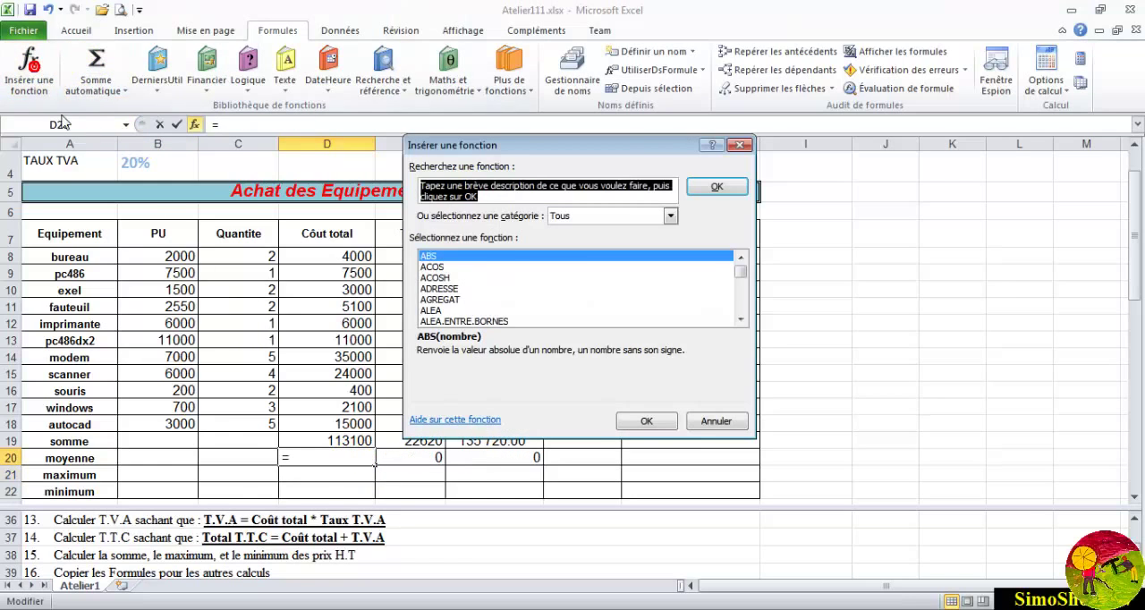
{"action": "left_click", "coordinate": [436, 301]}
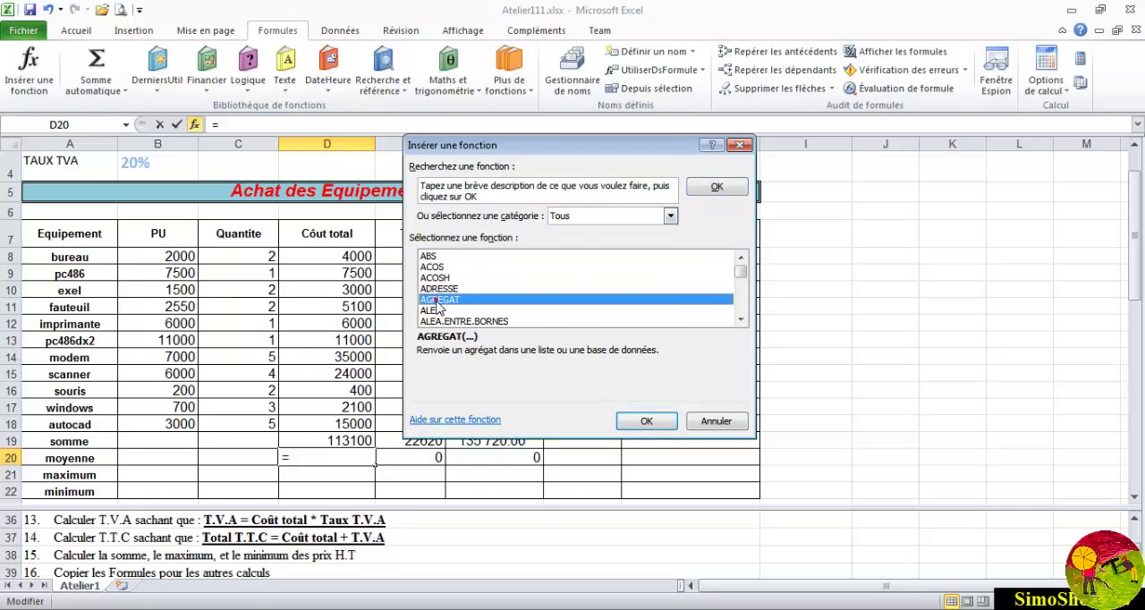
{"action": "type", "text": "moy"}
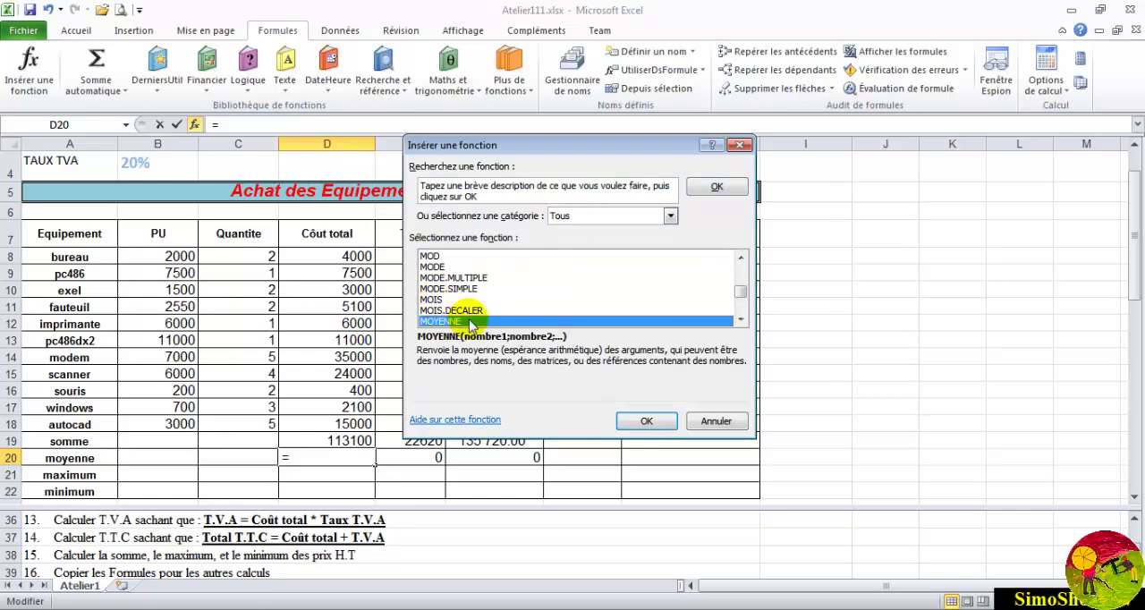
{"action": "left_click", "coordinate": [648, 422]}
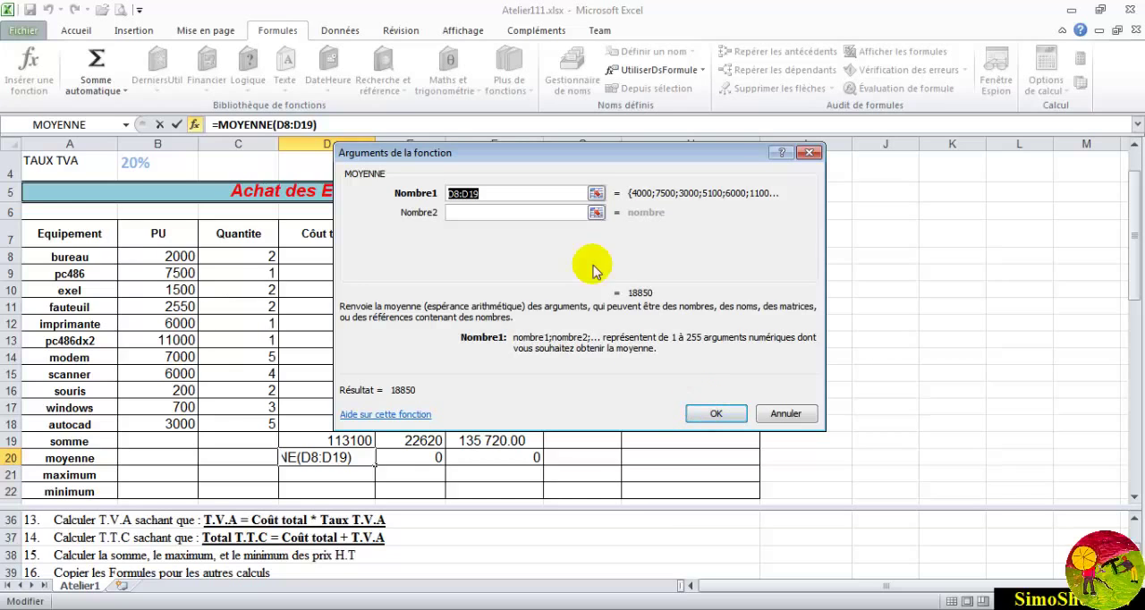
{"action": "left_click", "coordinate": [596, 194]}
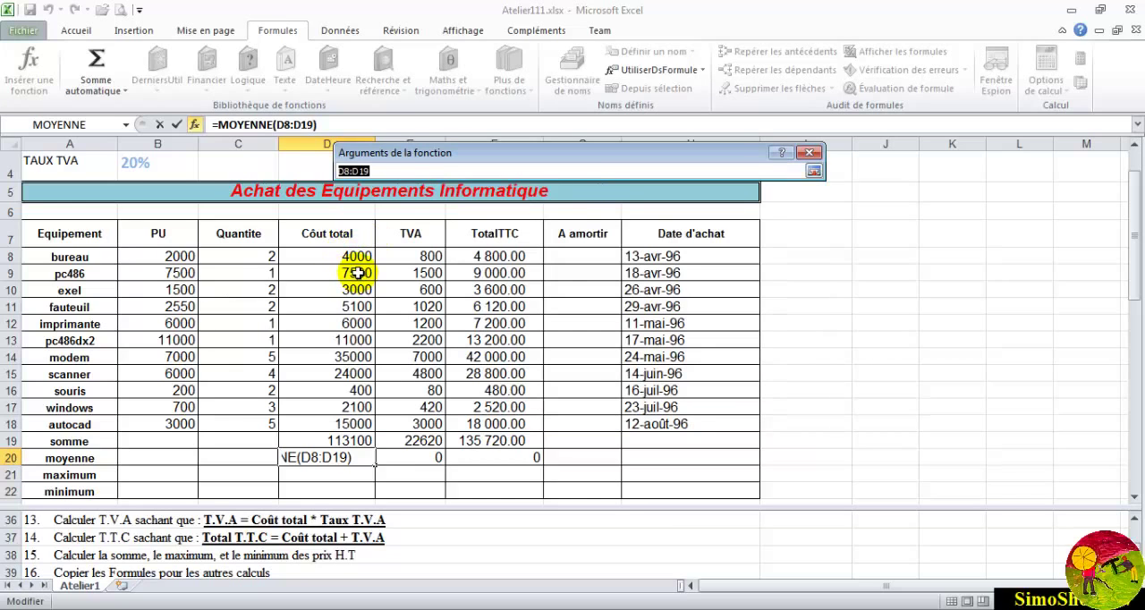
{"action": "left_click_drag", "start_coordinate": [345, 255], "coordinate": [345, 420]}
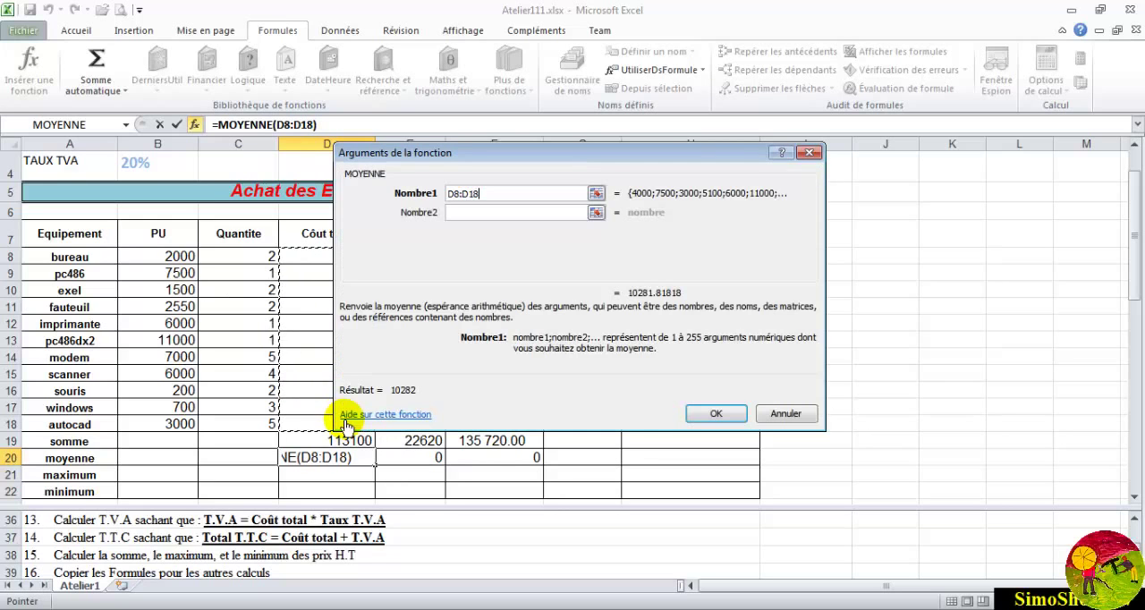
{"action": "key", "text": "Return"}
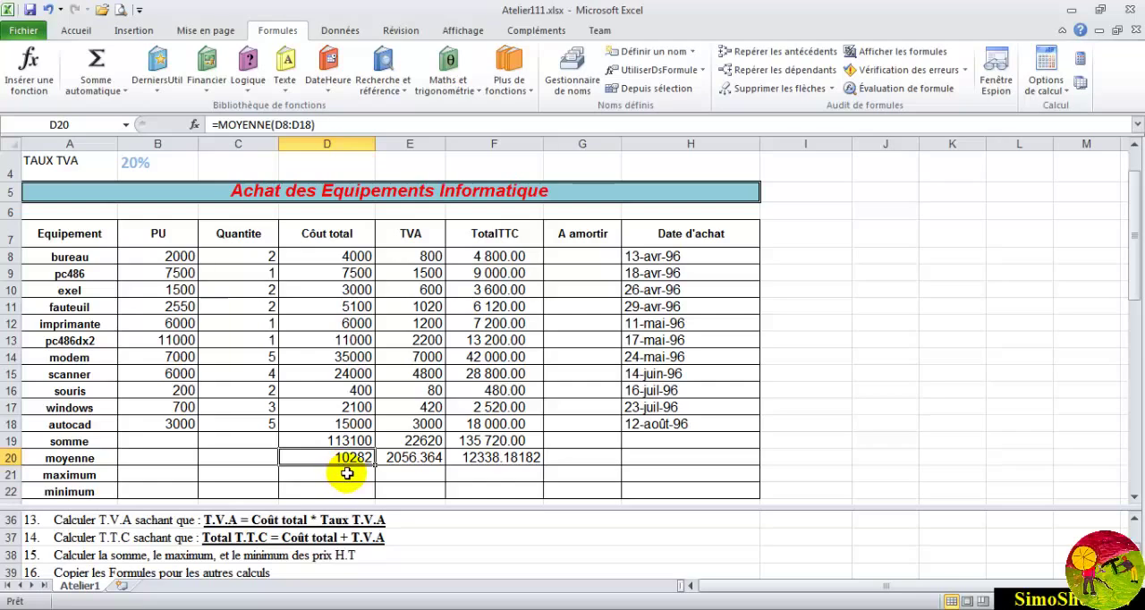
- Insert the MAX function in the maximum cell D21 from the function list, using the total costs D8:D18 as its first argument
{"action": "left_click", "coordinate": [349, 472]}
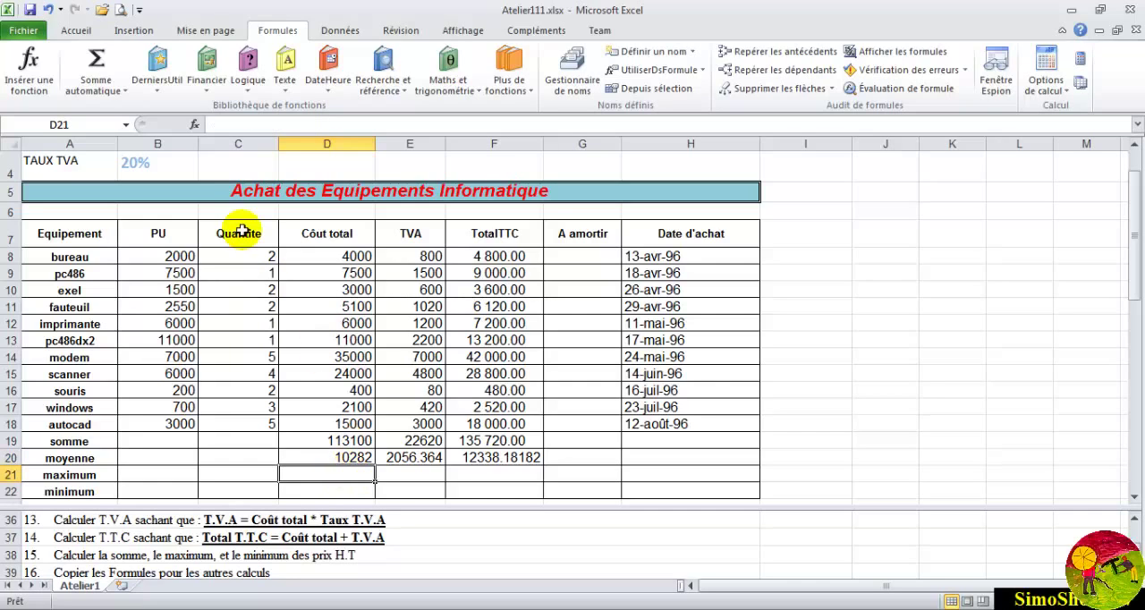
{"action": "left_click", "coordinate": [28, 68]}
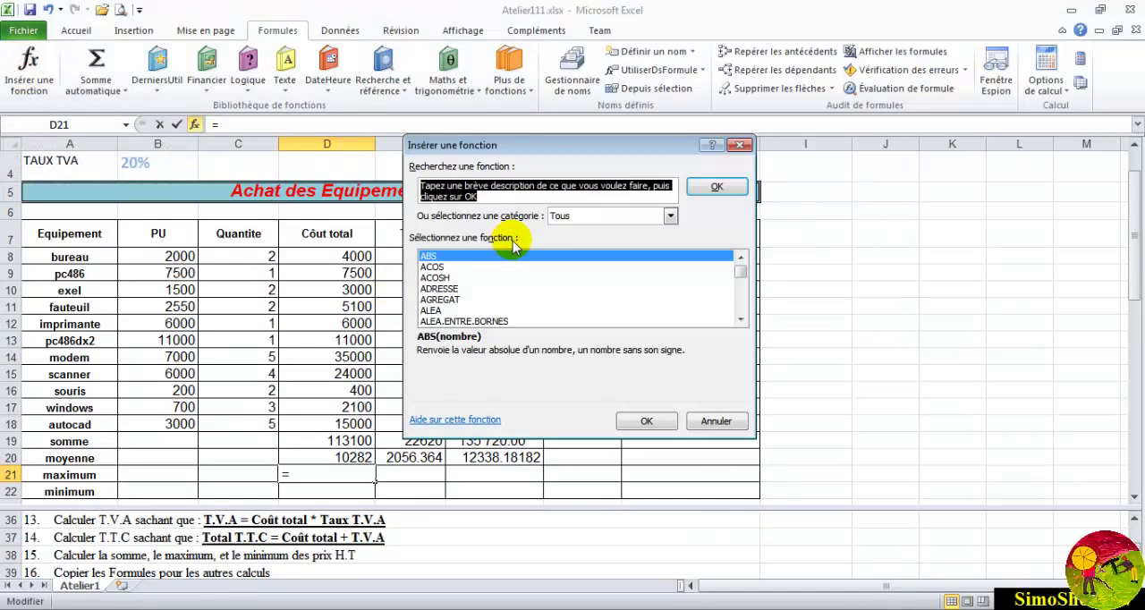
{"action": "left_click", "coordinate": [450, 299]}
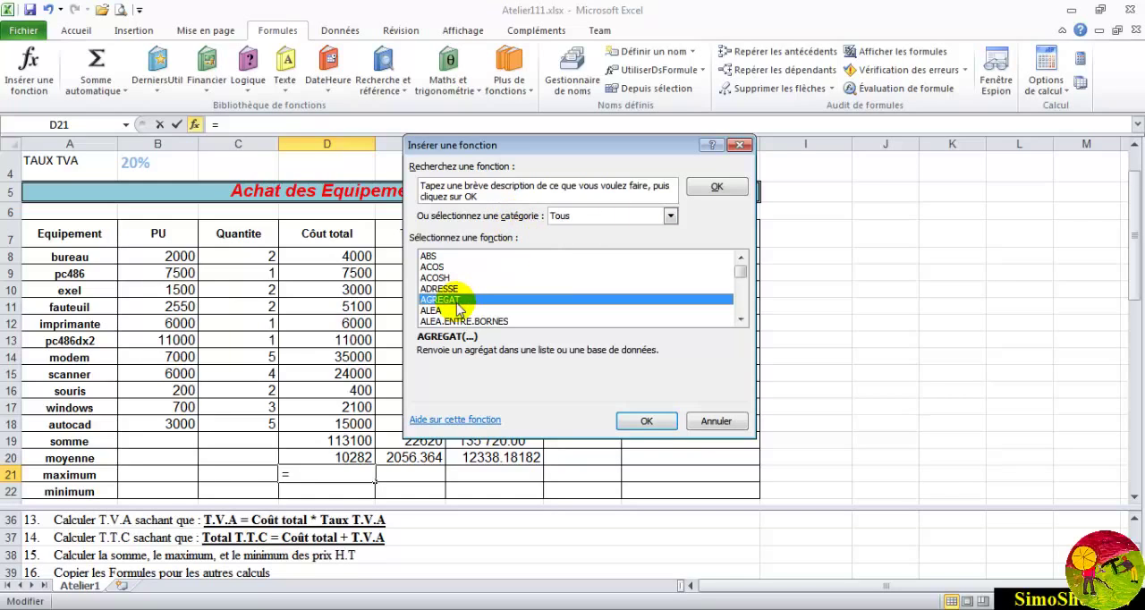
{"action": "key", "text": "m"}
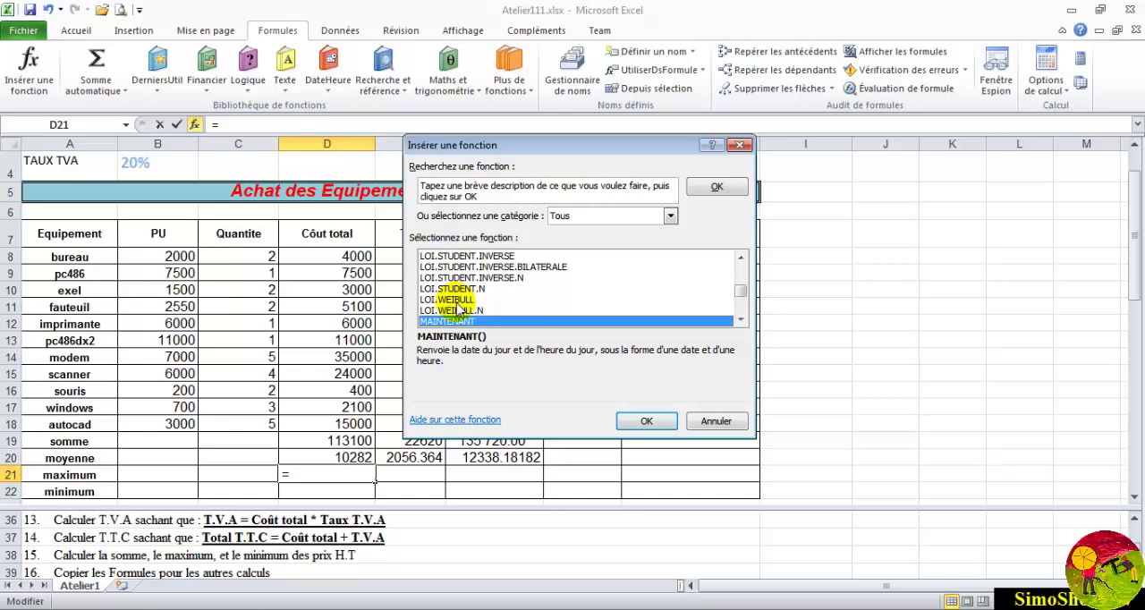
{"action": "key", "text": "Down"}
{"action": "key", "text": "Down"}
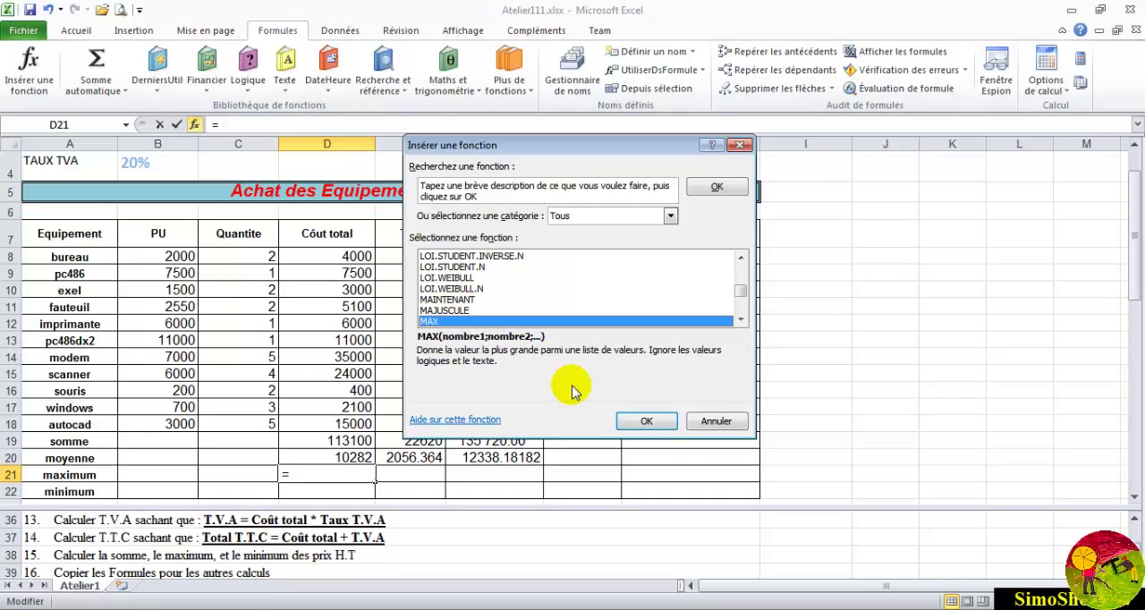
{"action": "left_click", "coordinate": [642, 420]}
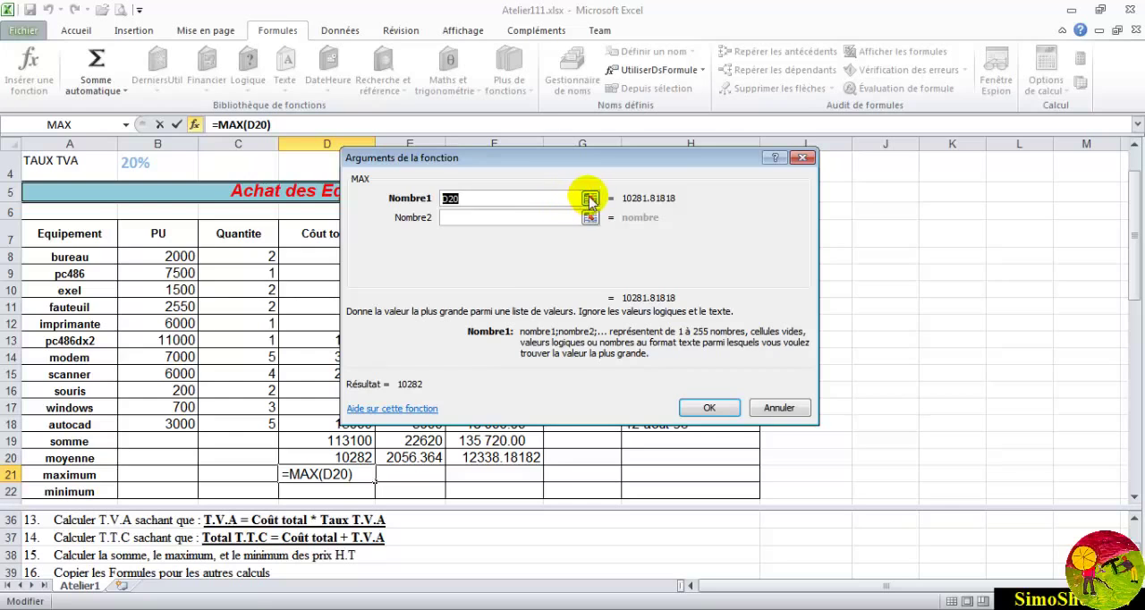
{"action": "left_click", "coordinate": [585, 194]}
{"action": "left_click_drag", "start_coordinate": [353, 256], "coordinate": [351, 424]}
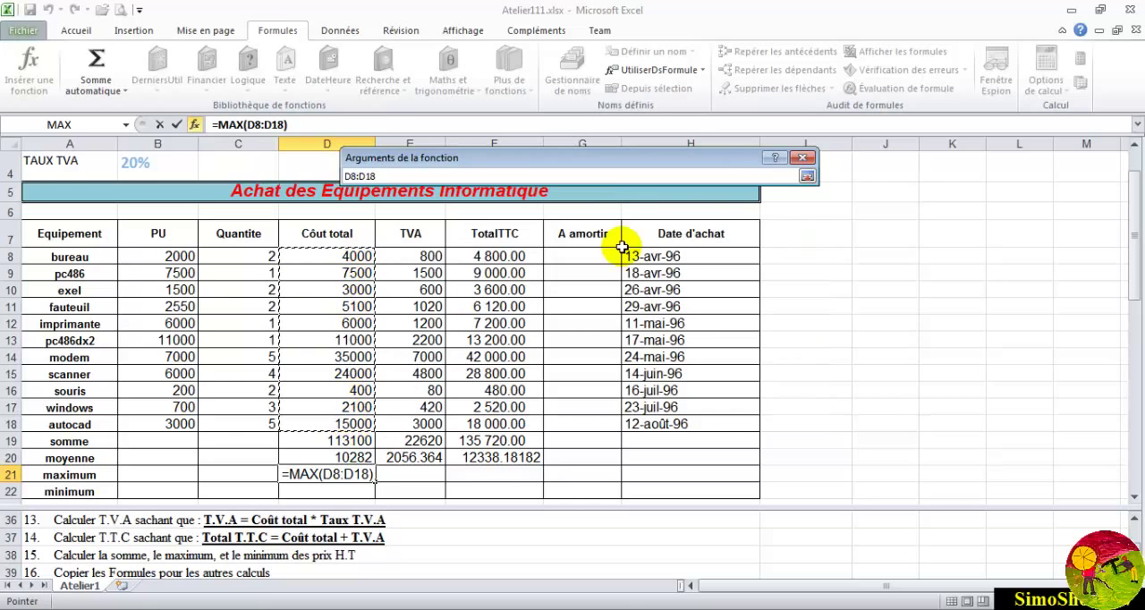
{"action": "left_click", "coordinate": [806, 176]}
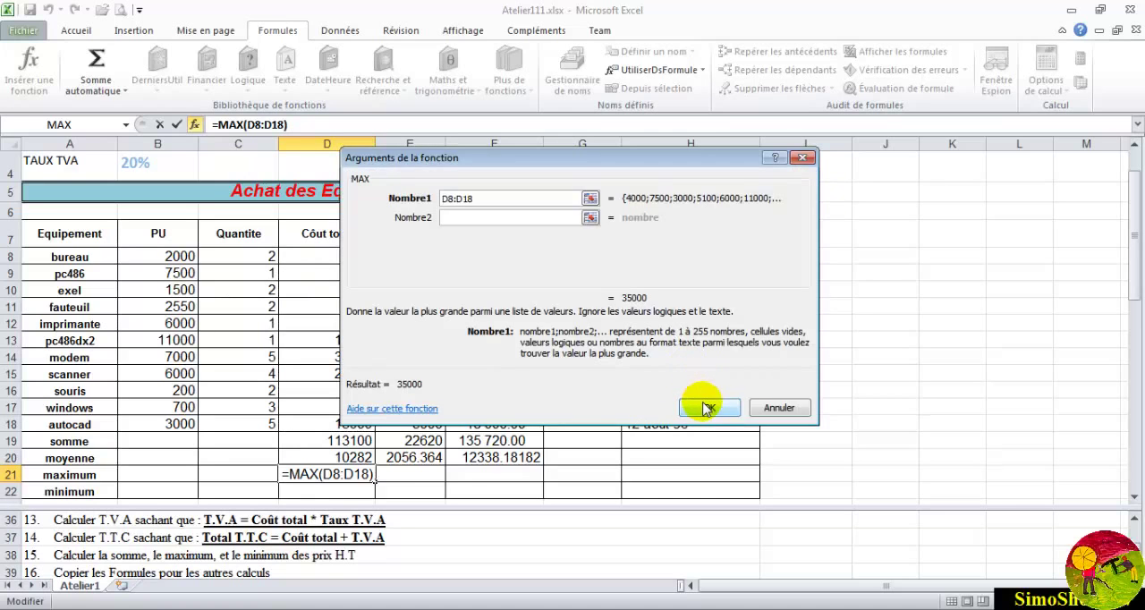
{"action": "left_click", "coordinate": [760, 404]}
- Insert the MIN function in the minimum cell D22 from the function list, using the total costs D8:D18 as its first argument
{"action": "left_click", "coordinate": [348, 485]}
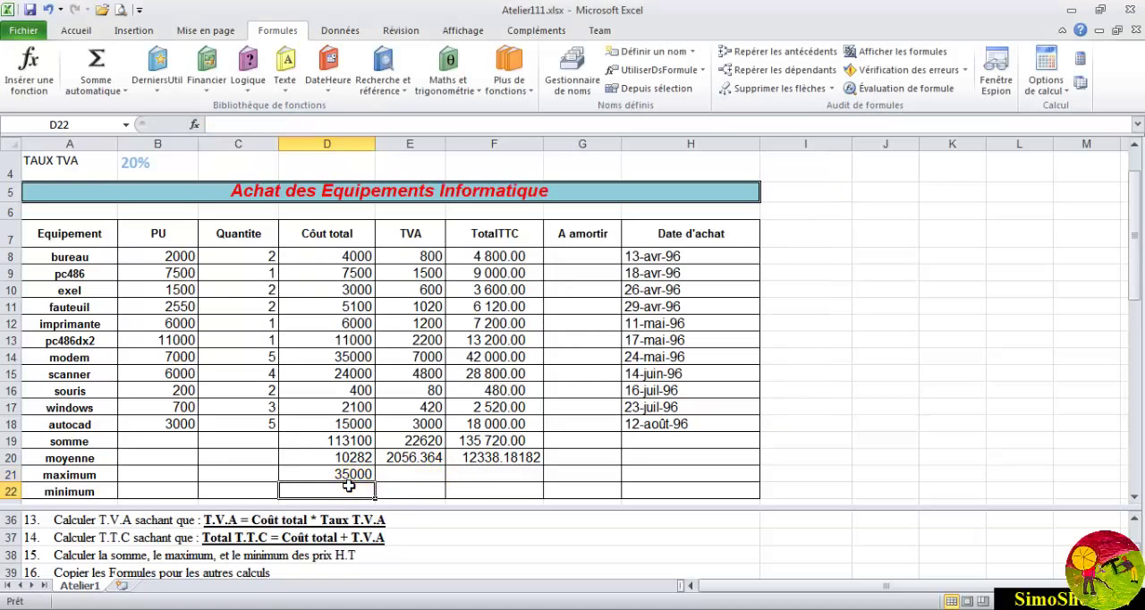
{"action": "left_click", "coordinate": [30, 70]}
{"action": "left_click", "coordinate": [438, 299]}
{"action": "type", "text": "min"}
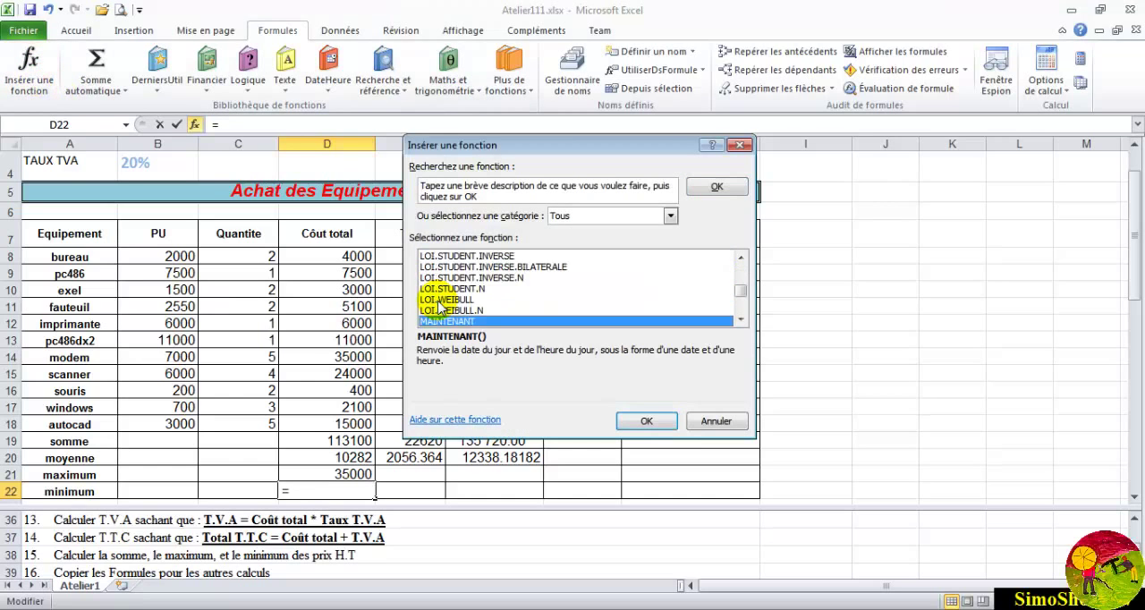
{"action": "left_click", "coordinate": [645, 421]}
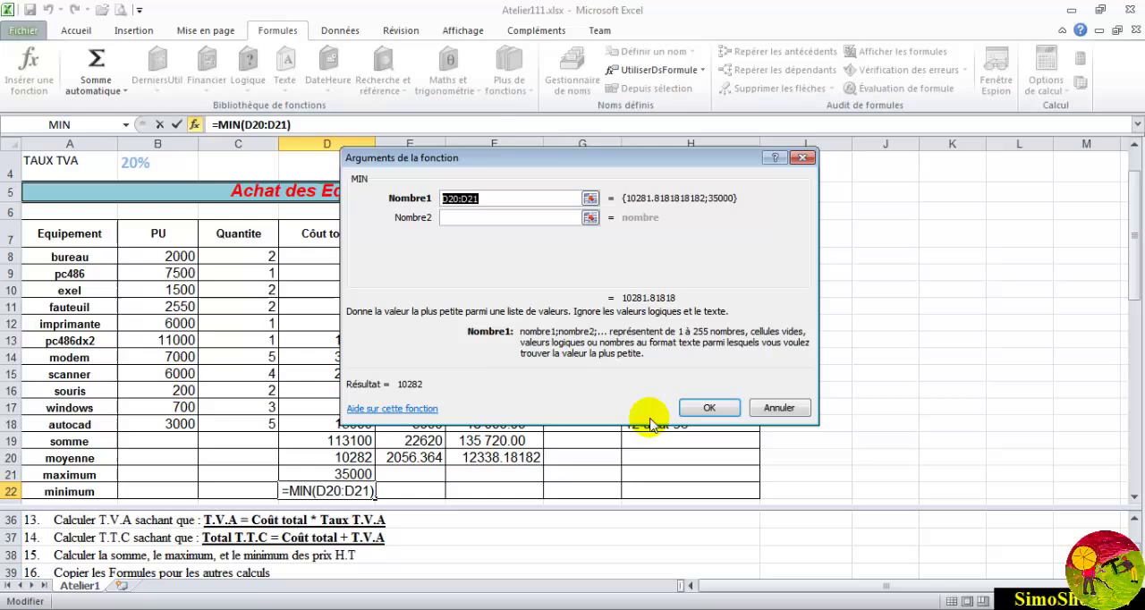
{"action": "left_click", "coordinate": [590, 198]}
{"action": "left_click_drag", "start_coordinate": [362, 257], "coordinate": [347, 424]}
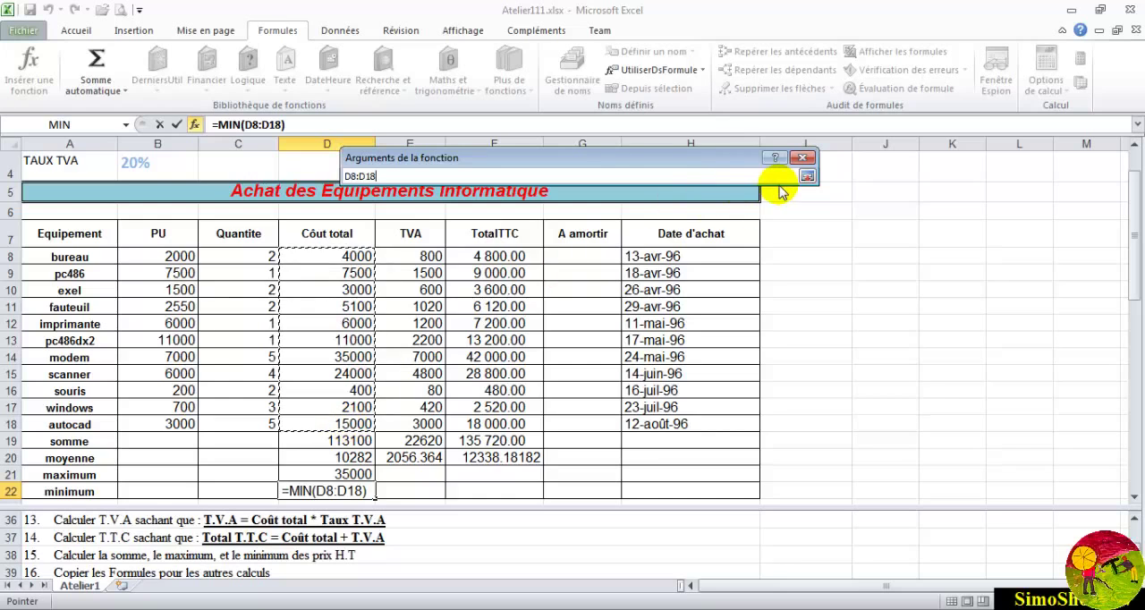
{"action": "left_click", "coordinate": [805, 176]}
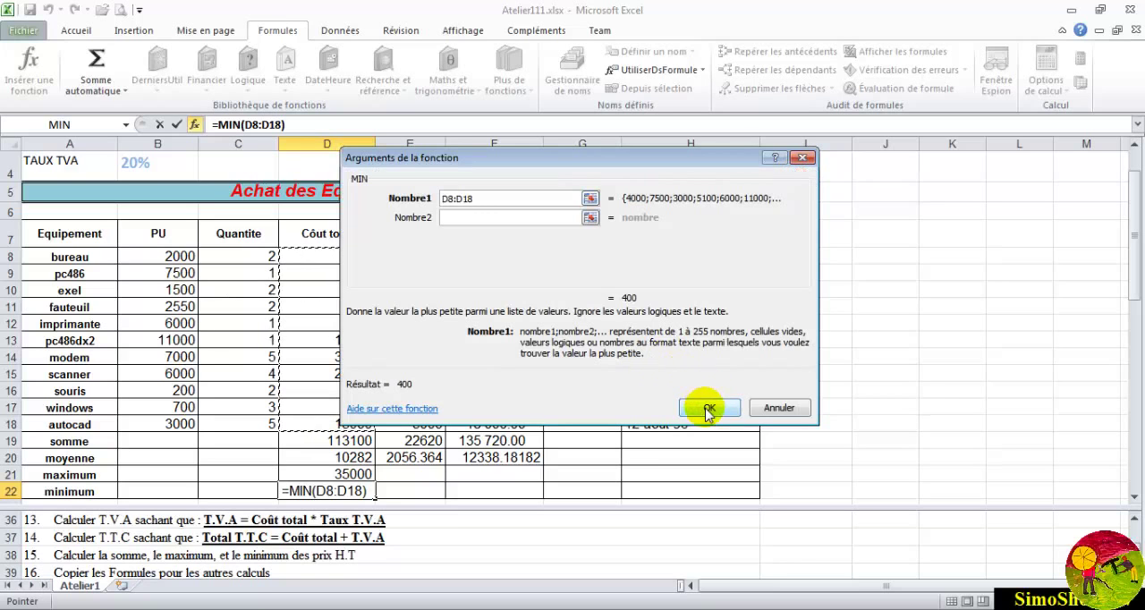
{"action": "left_click", "coordinate": [770, 408]}
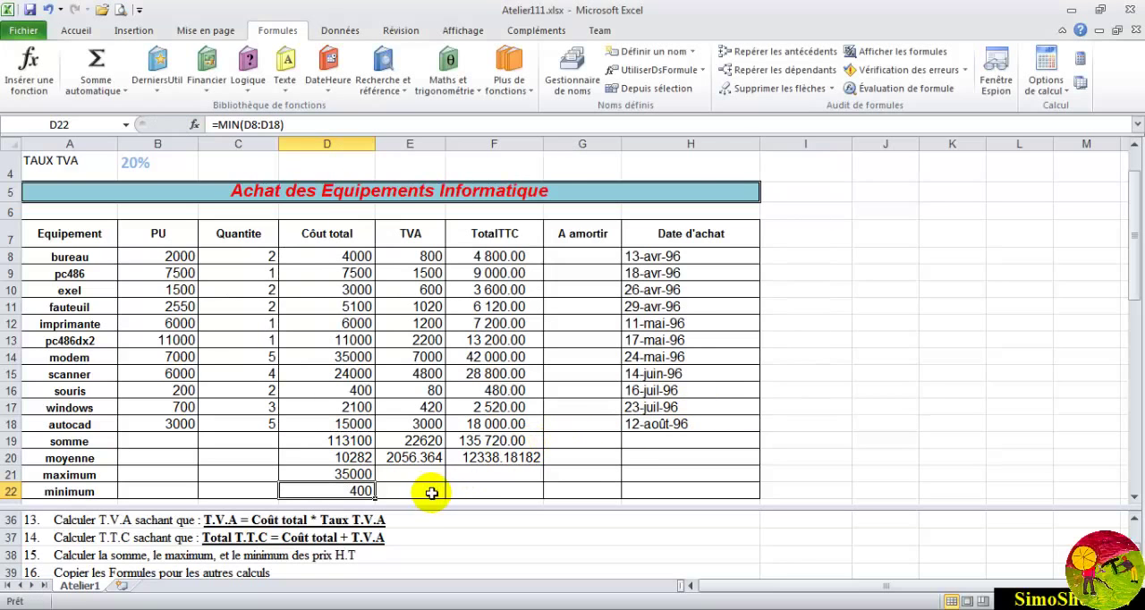
- Review the TVA and TotalTTC formulas in the somme and moyenne rows, and read the next tasks in the instructions
{"action": "left_click_drag", "start_coordinate": [364, 441], "coordinate": [366, 492]}
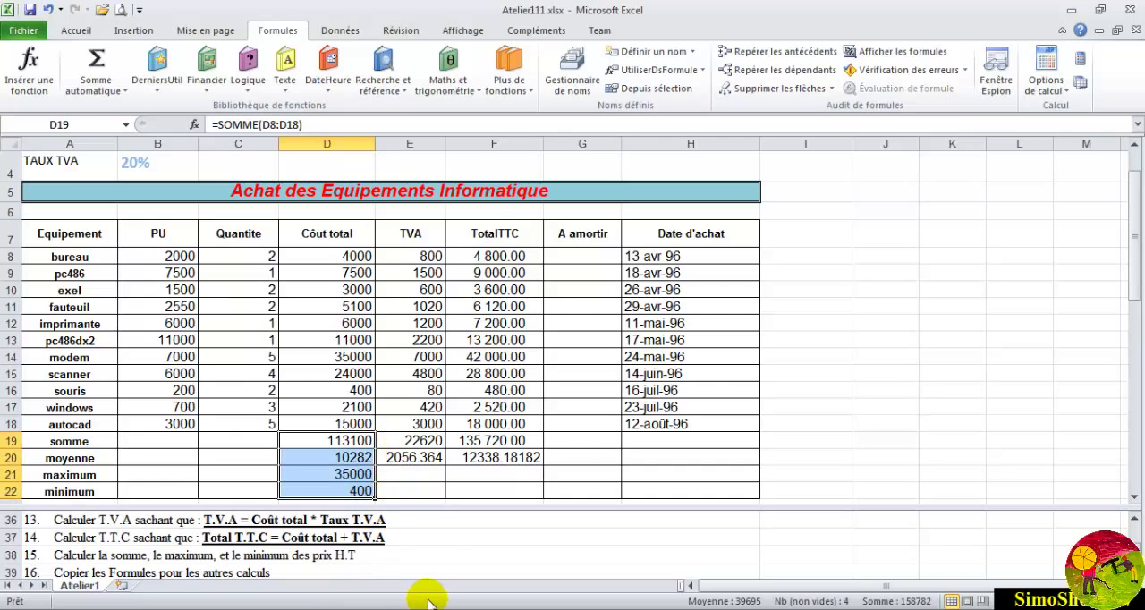
{"action": "left_click", "coordinate": [399, 476]}
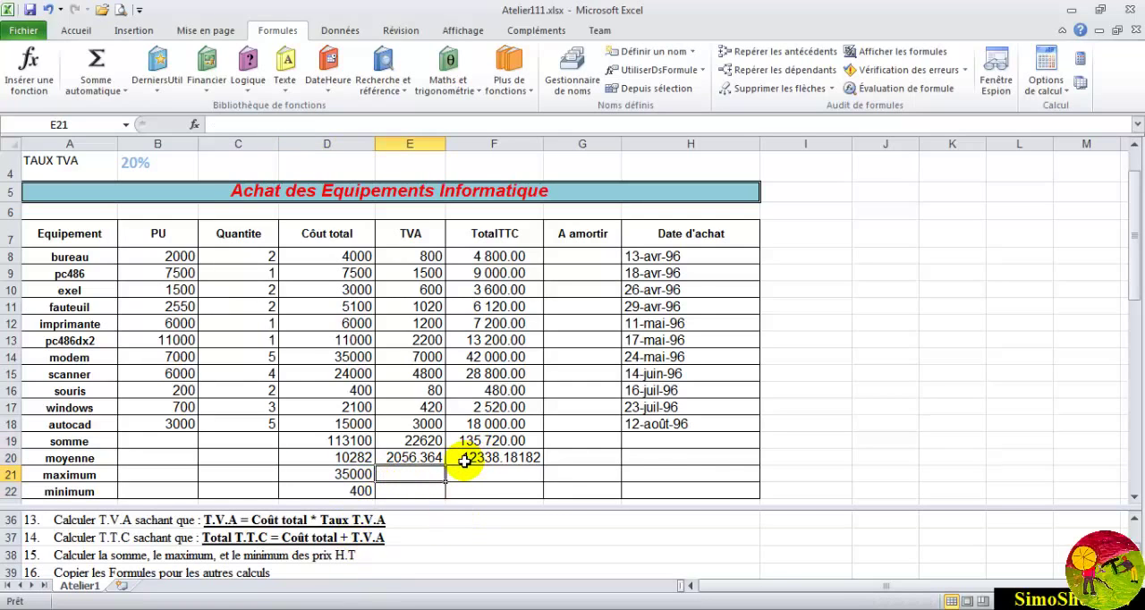
{"action": "left_click", "coordinate": [424, 441]}
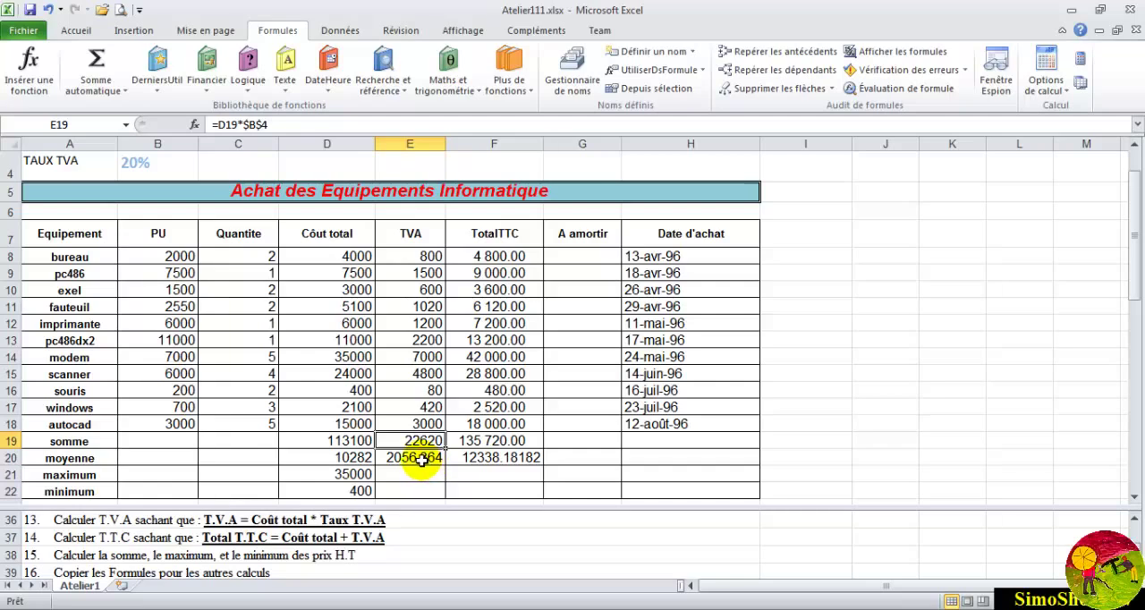
{"action": "left_click", "coordinate": [421, 457]}
{"action": "left_click", "coordinate": [490, 457]}
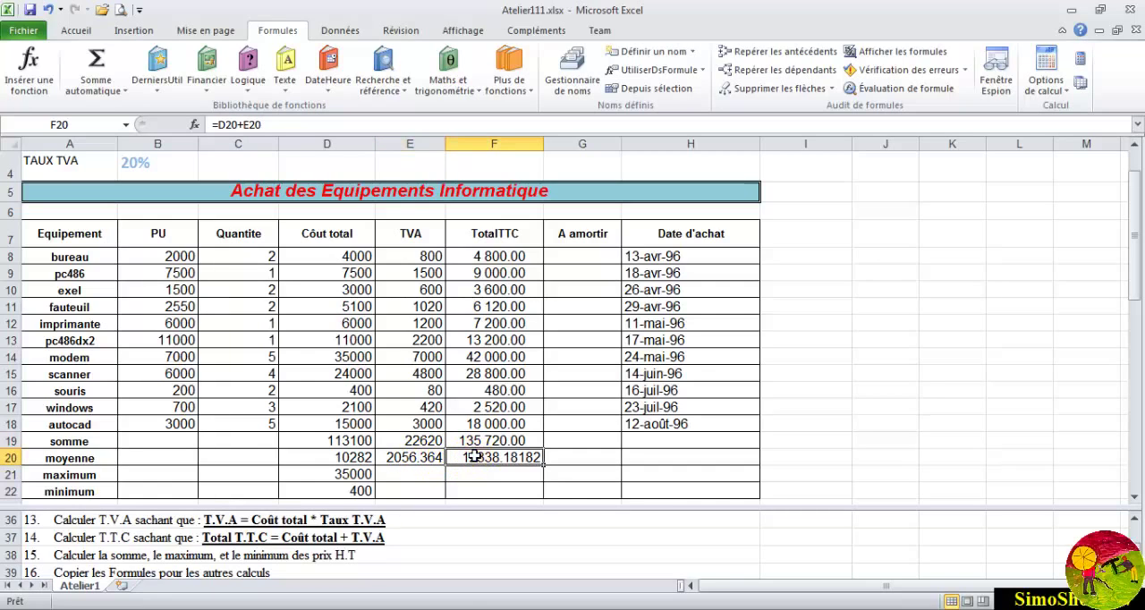
{"action": "left_click_drag", "start_coordinate": [503, 457], "coordinate": [414, 463]}
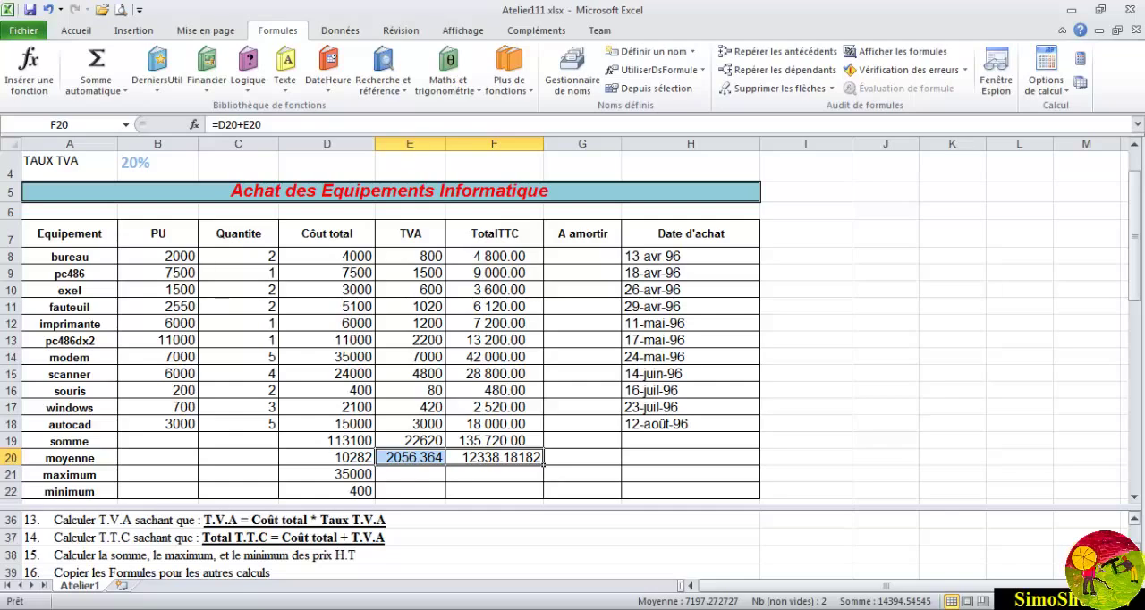
{"action": "scroll", "coordinate": [358, 546], "scroll_direction": "down", "scroll_amount": 1}
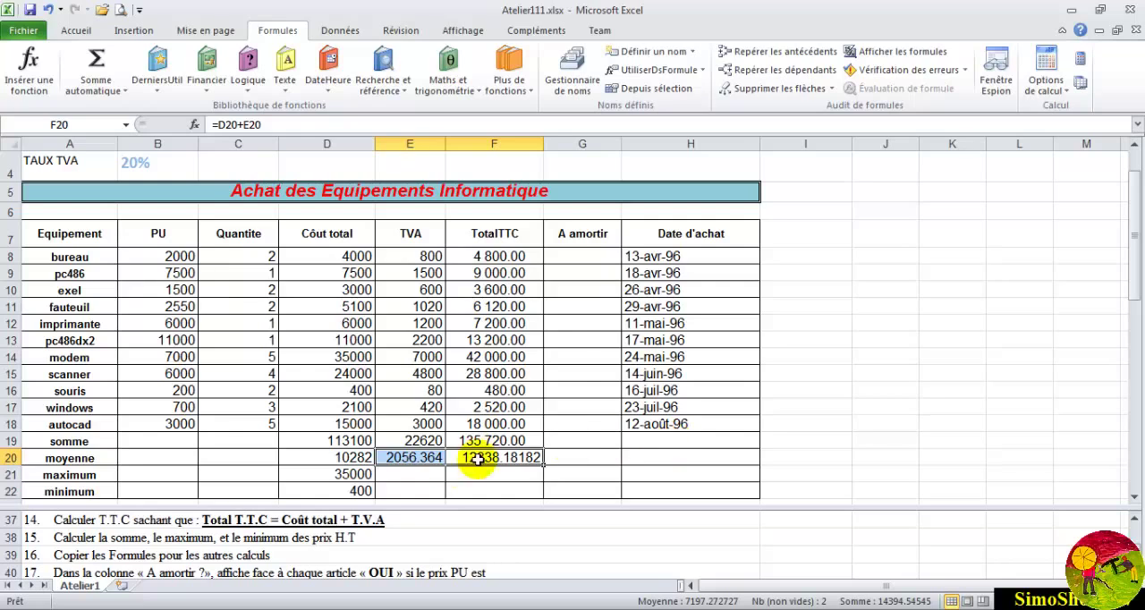
- Copy the MAX formula from D21 into the TVA maximum cell E21, pasting formulas only
{"action": "left_click", "coordinate": [356, 475]}
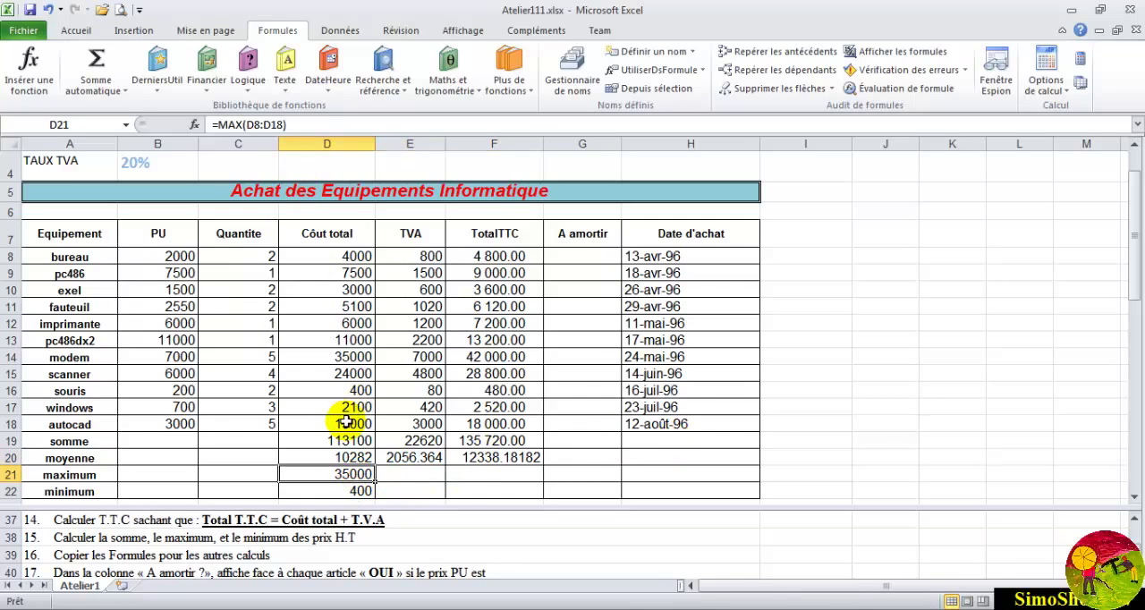
{"action": "right_click", "coordinate": [333, 474]}
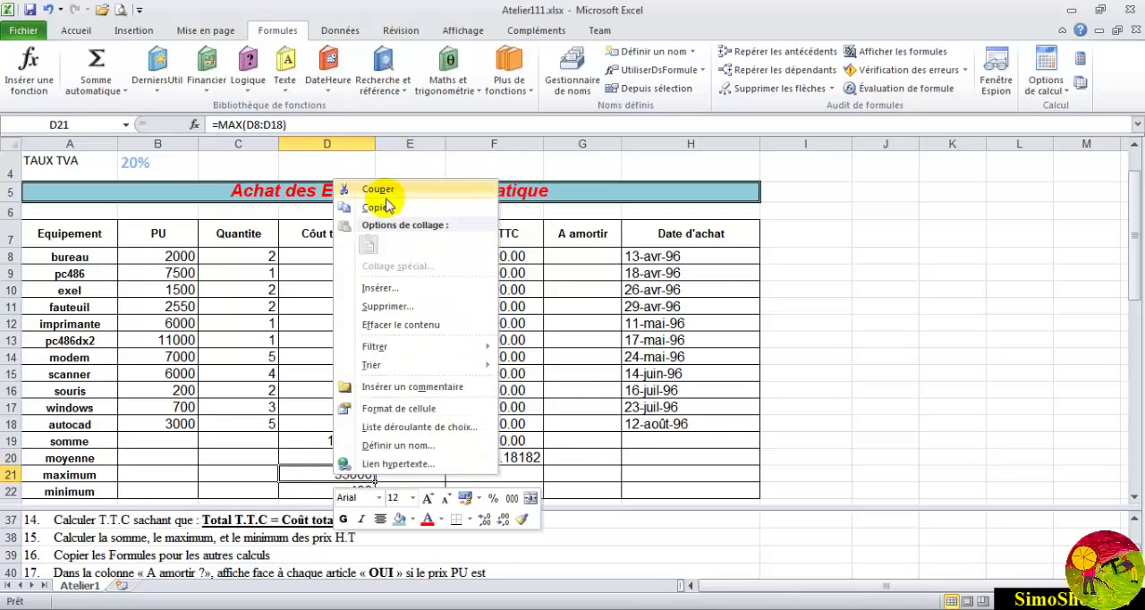
{"action": "left_click", "coordinate": [380, 130]}
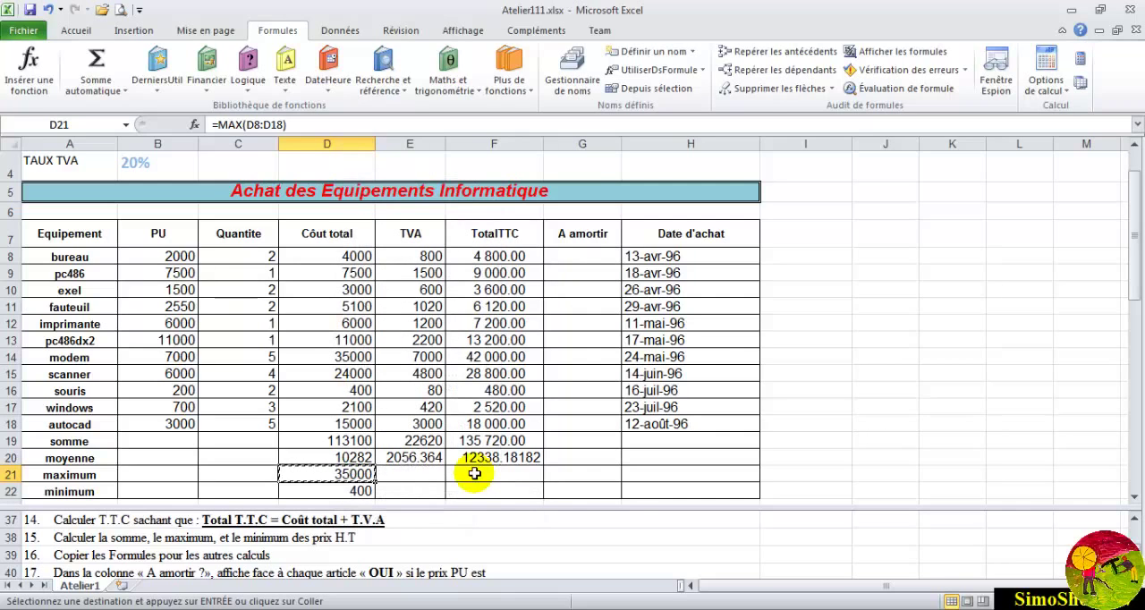
{"action": "right_click", "coordinate": [429, 475]}
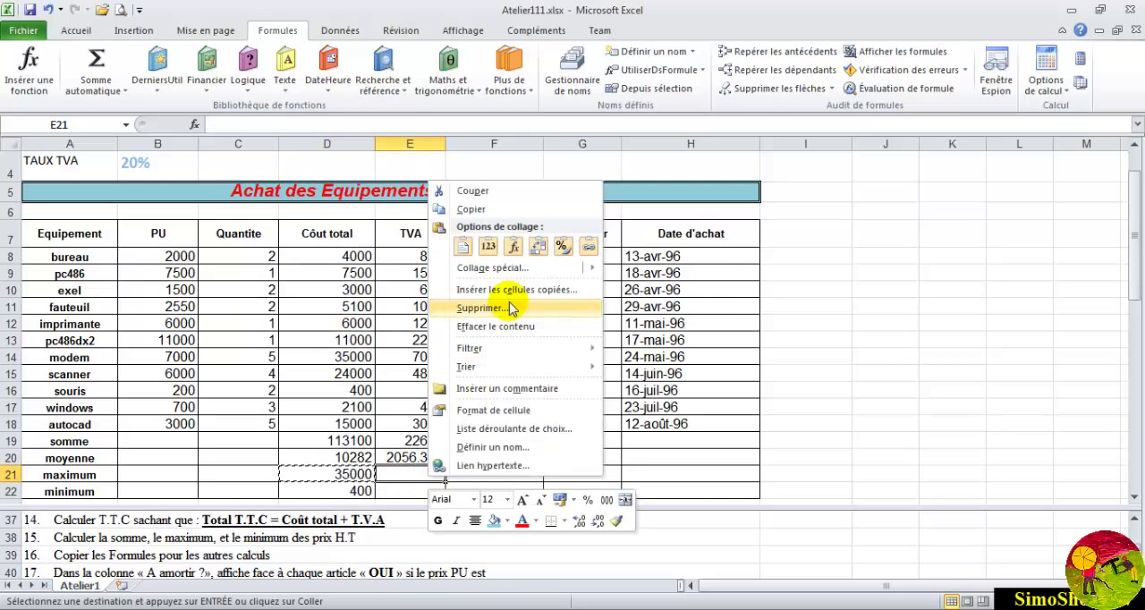
{"action": "mouse_move", "coordinate": [519, 268]}
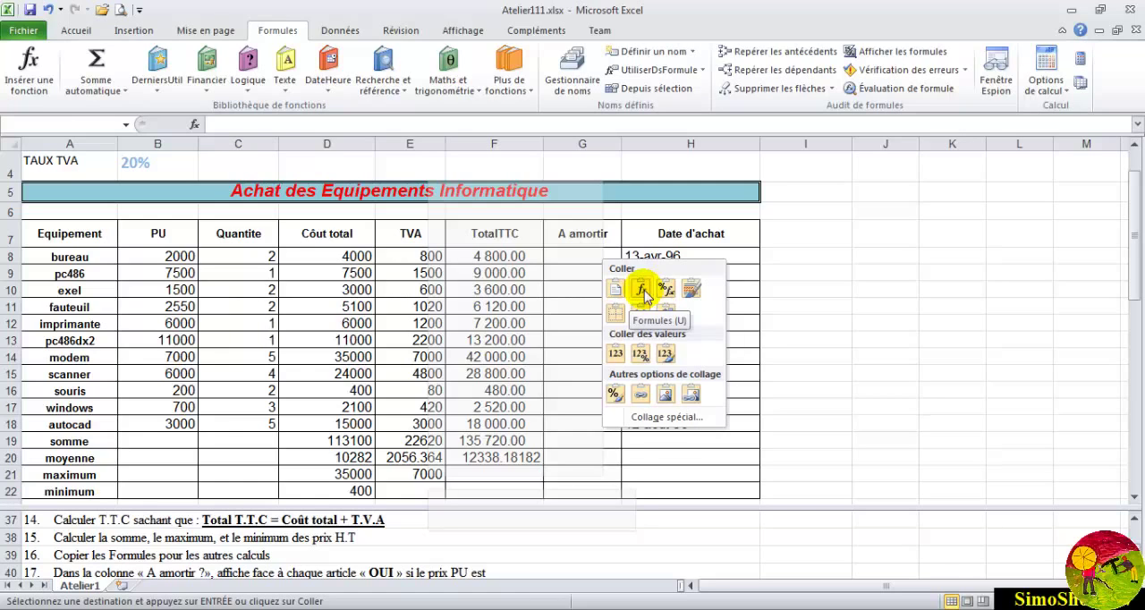
{"action": "left_click", "coordinate": [641, 289]}
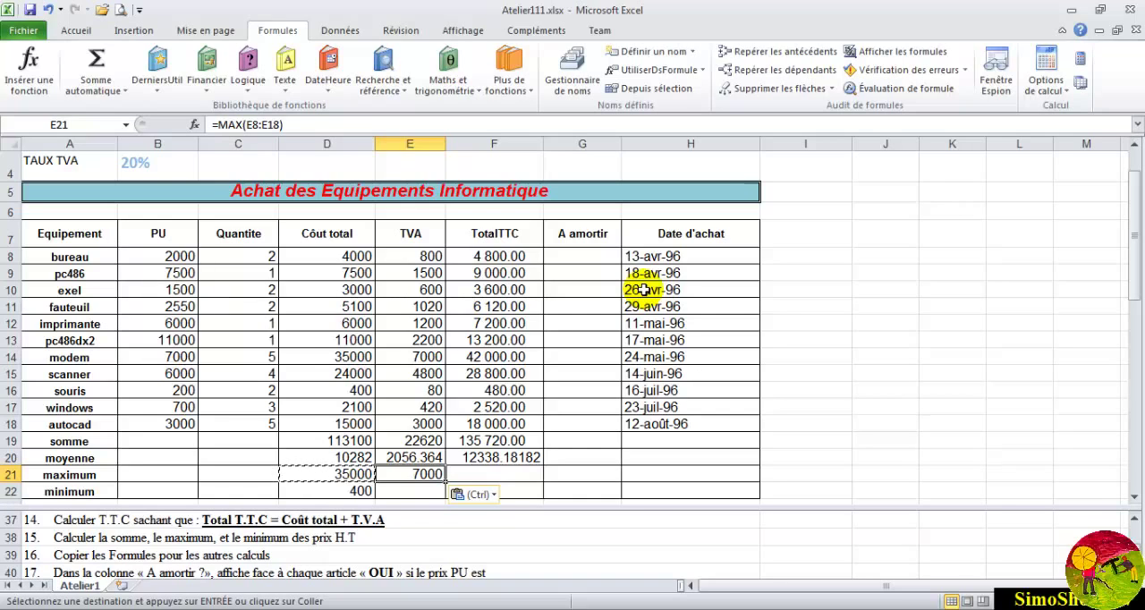
{"action": "key", "text": "Escape"}
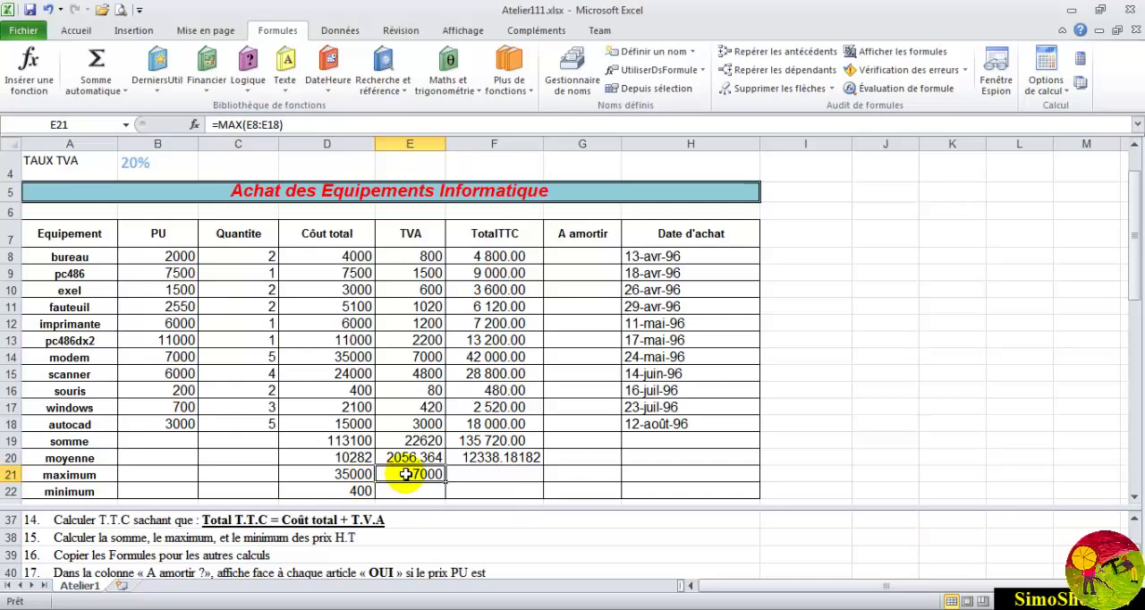
- Copy the MIN formula from D22 into the TVA minimum cell E22, pasting formulas only
{"action": "left_click", "coordinate": [362, 492]}
{"action": "right_click", "coordinate": [365, 493]}
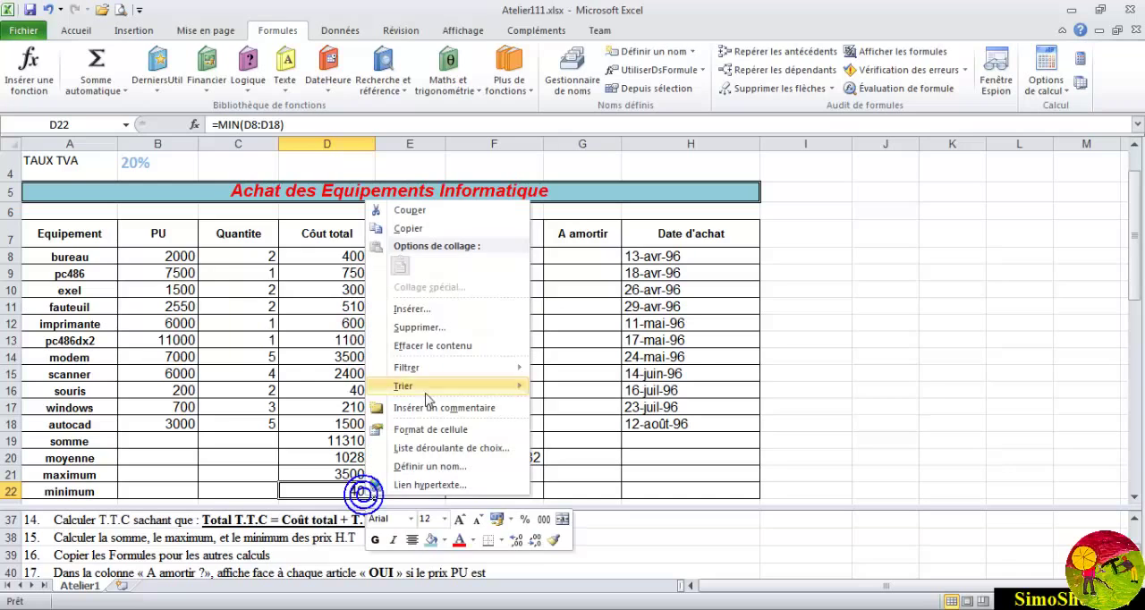
{"action": "left_click", "coordinate": [415, 229]}
{"action": "left_click", "coordinate": [410, 492]}
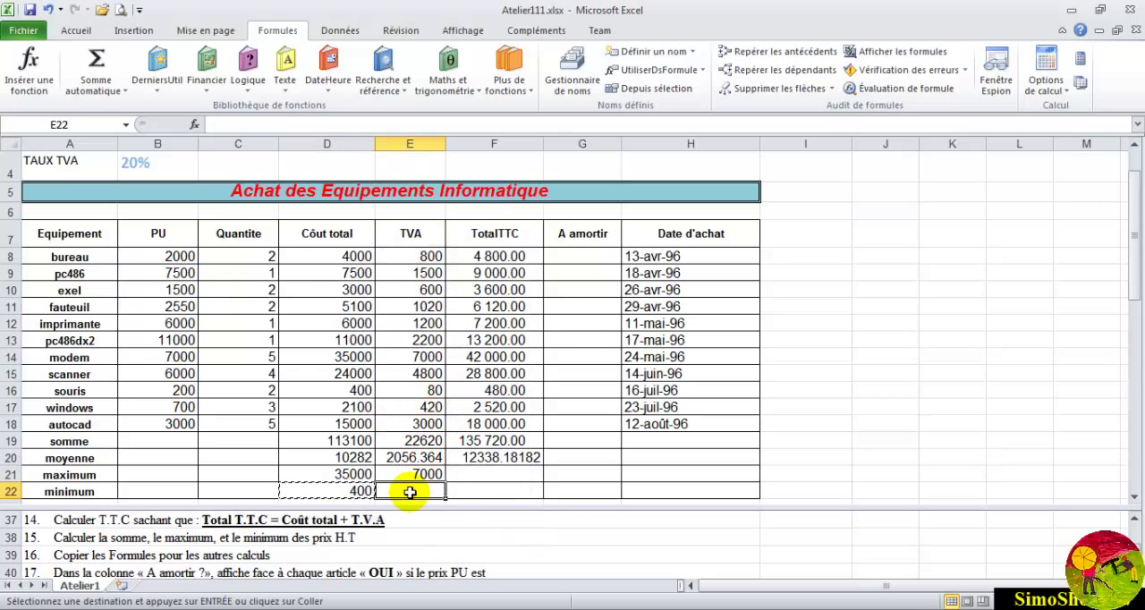
{"action": "right_click", "coordinate": [410, 492]}
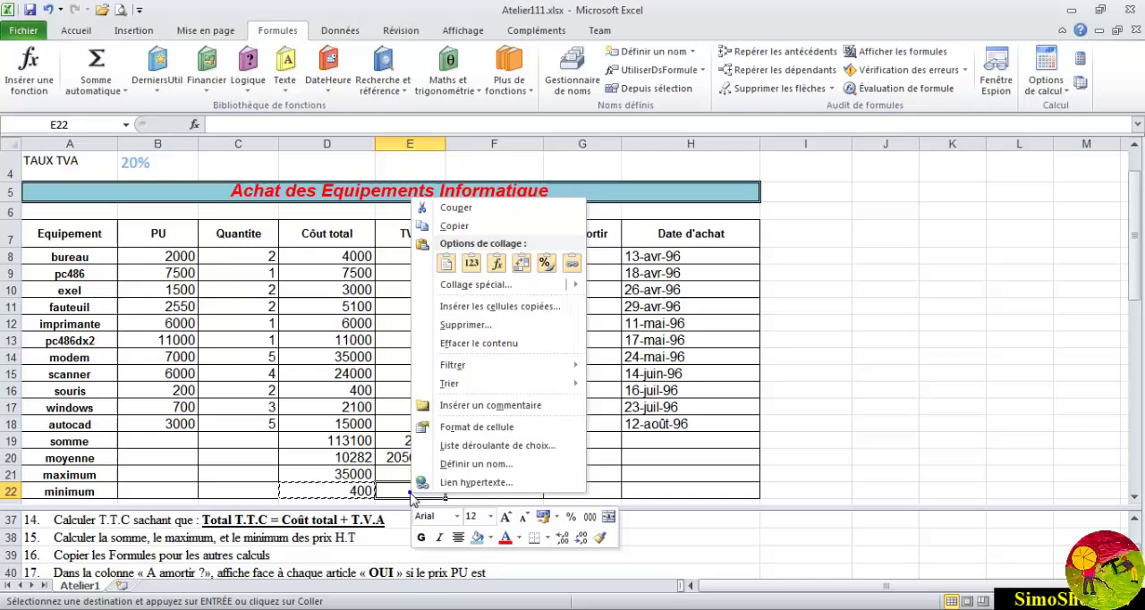
{"action": "left_click", "coordinate": [497, 264]}
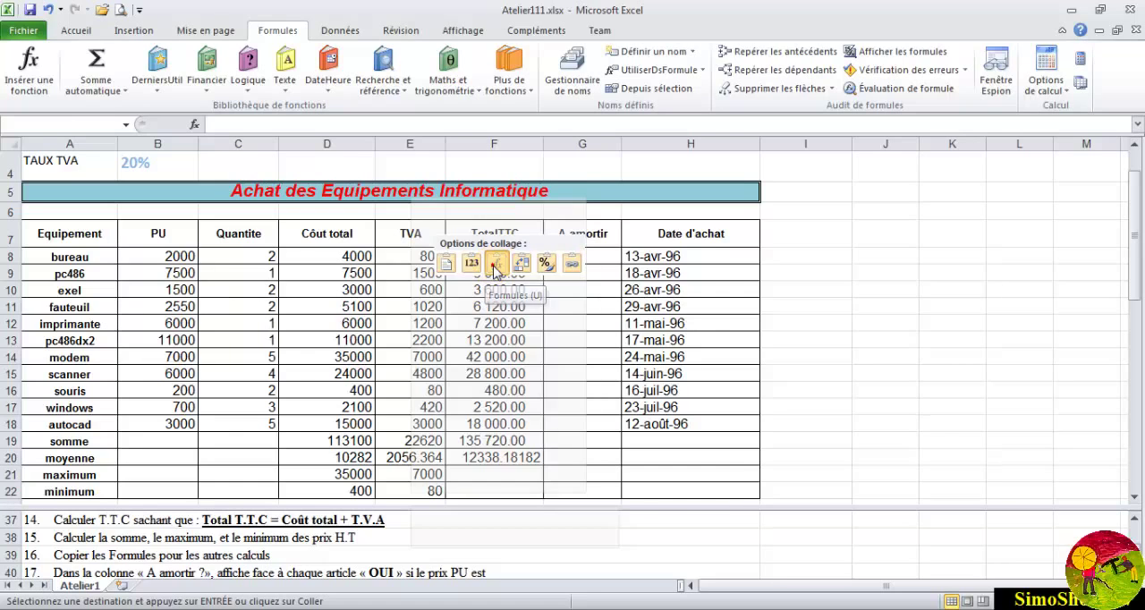
{"action": "left_click", "coordinate": [496, 266]}
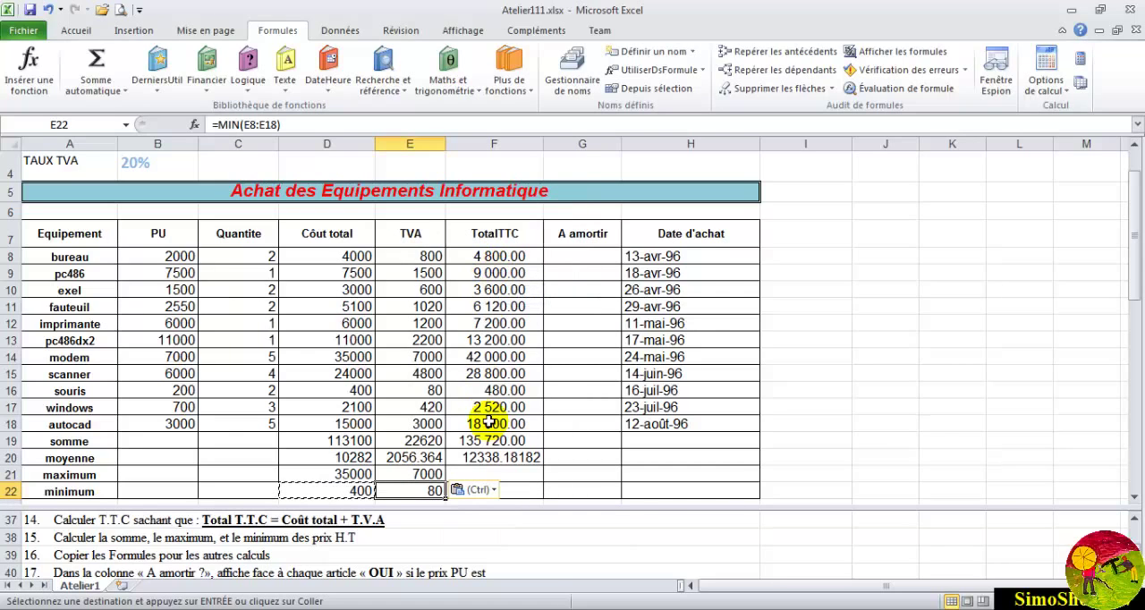
{"action": "key", "text": "Escape"}
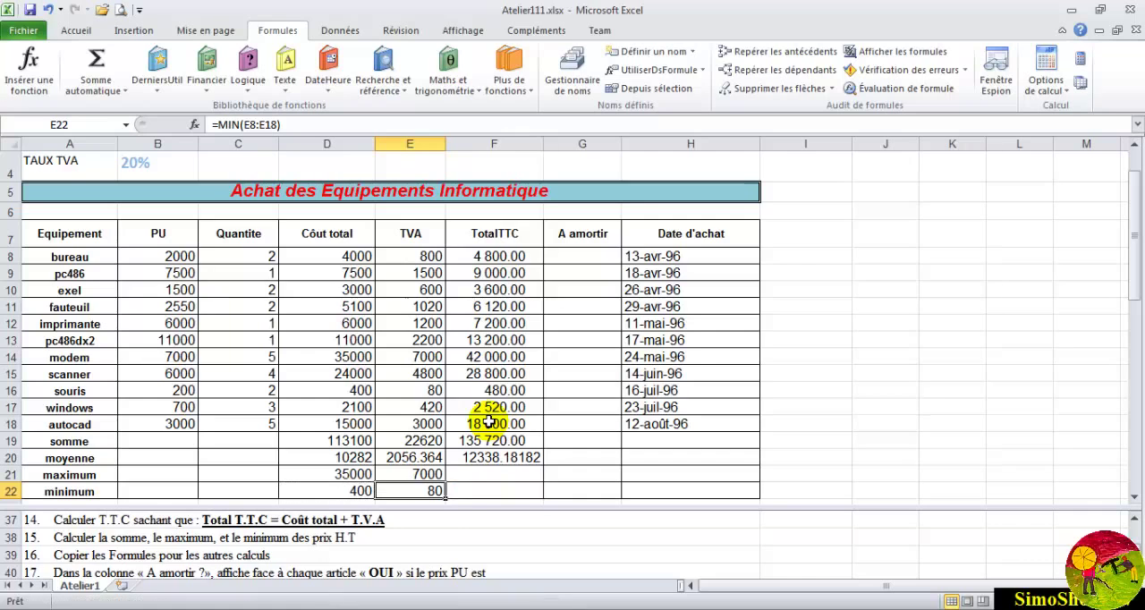
- Copy the MAX formula from D21 into the TotalTTC maximum cell F21, pasting formulas only
{"action": "left_click", "coordinate": [368, 475]}
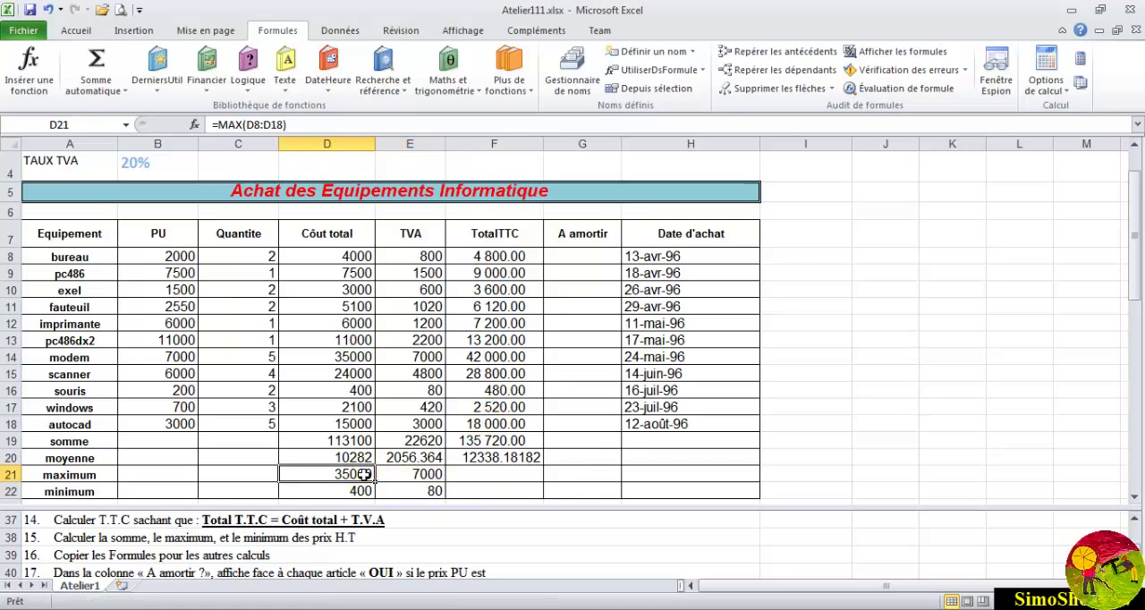
{"action": "right_click", "coordinate": [368, 475]}
{"action": "left_click", "coordinate": [368, 474]}
{"action": "right_click", "coordinate": [365, 473]}
{"action": "left_click", "coordinate": [401, 208]}
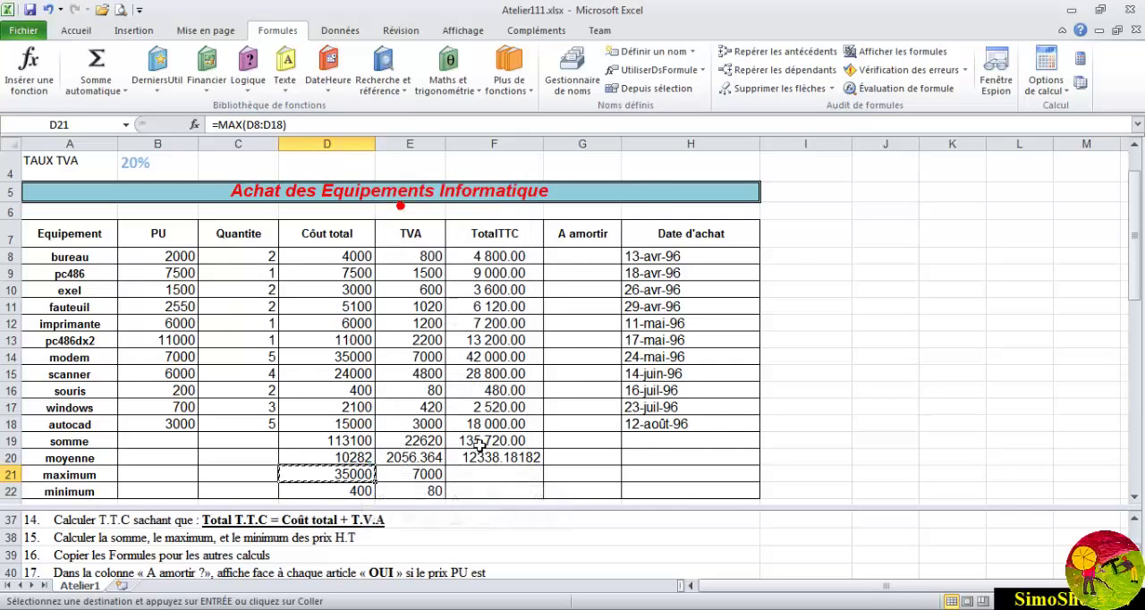
{"action": "left_click", "coordinate": [472, 474]}
{"action": "right_click", "coordinate": [472, 474]}
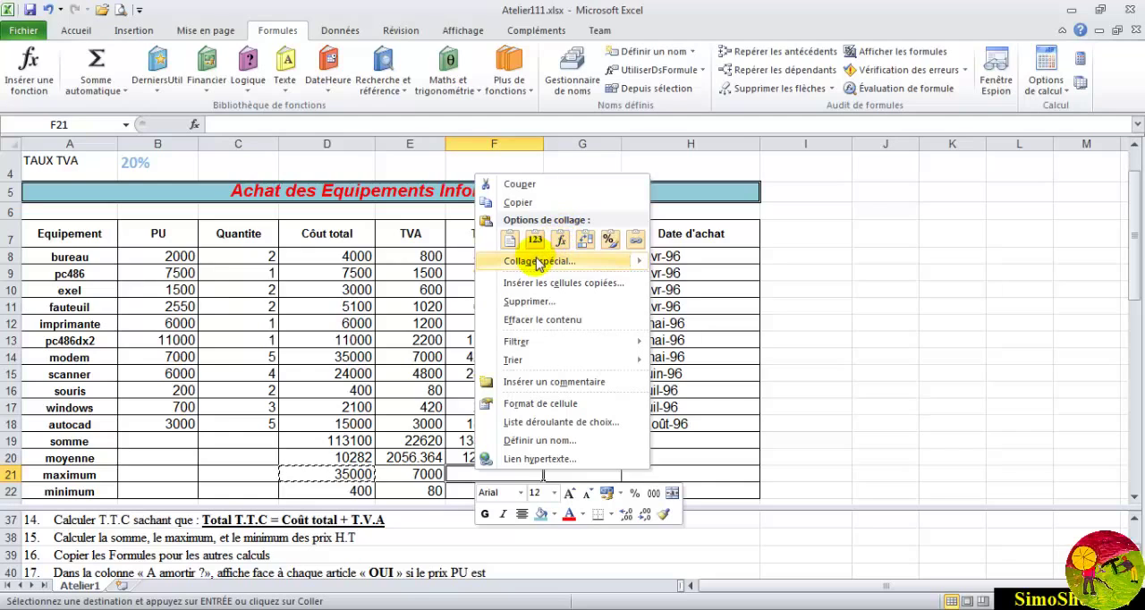
{"action": "mouse_move", "coordinate": [608, 260]}
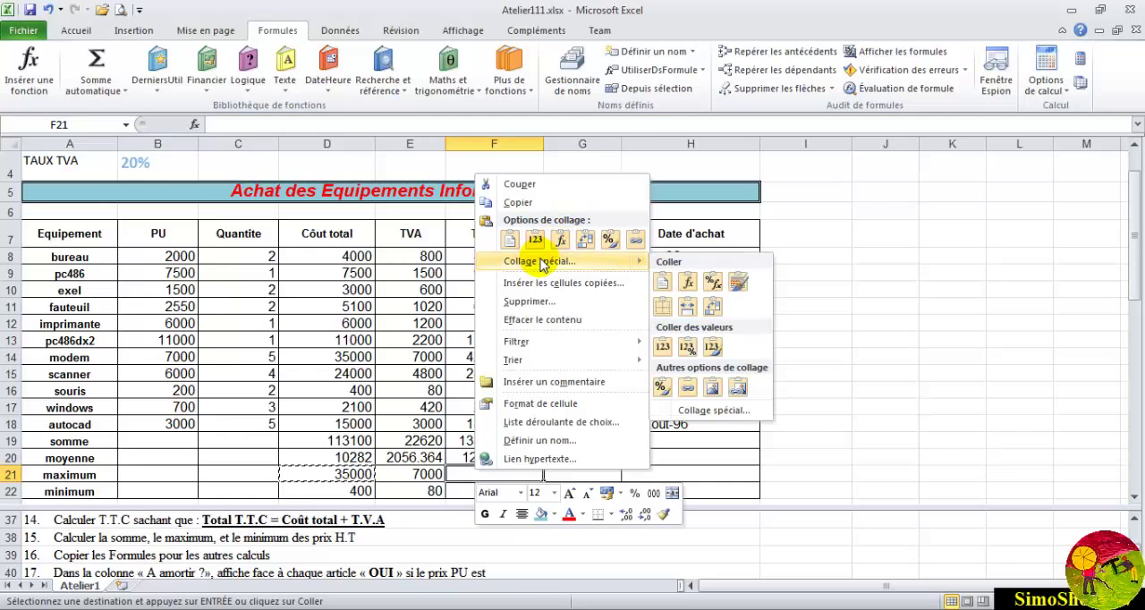
{"action": "left_click", "coordinate": [689, 283]}
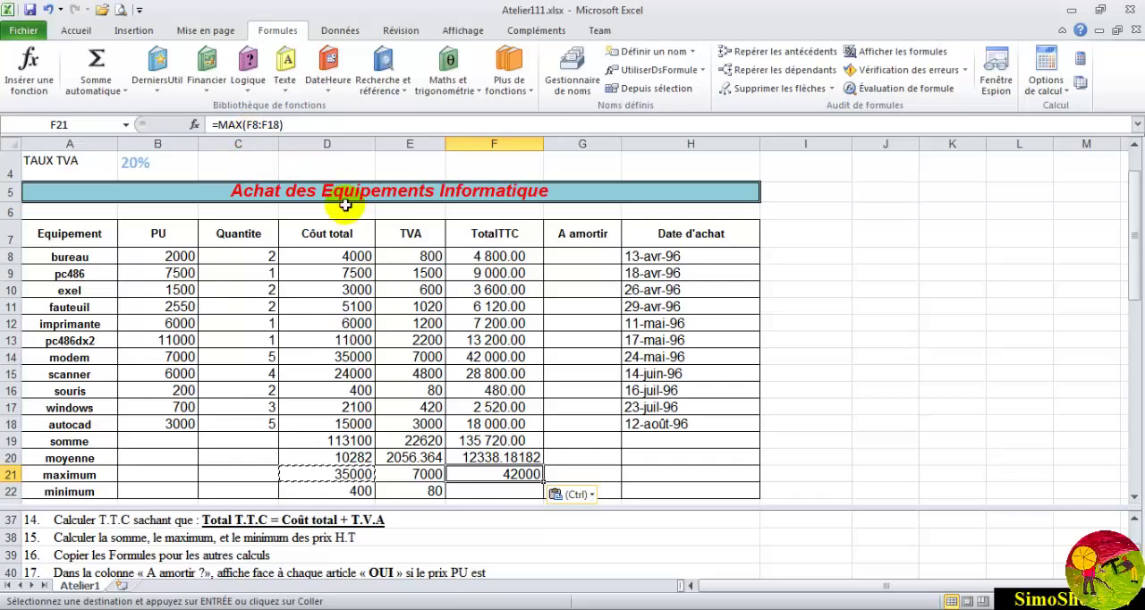
- Copy the MIN formula from D22 into the TotalTTC minimum cell F22, pasting formulas only
{"action": "left_click", "coordinate": [366, 490]}
{"action": "right_click", "coordinate": [367, 491]}
{"action": "left_click", "coordinate": [413, 224]}
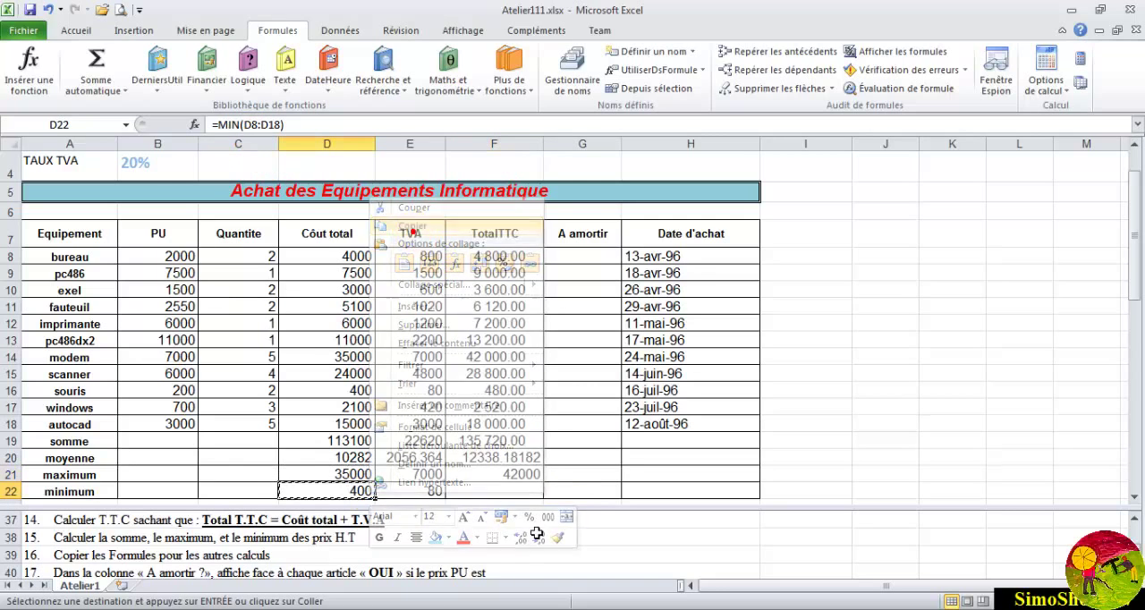
{"action": "left_click", "coordinate": [490, 489]}
{"action": "right_click", "coordinate": [492, 490]}
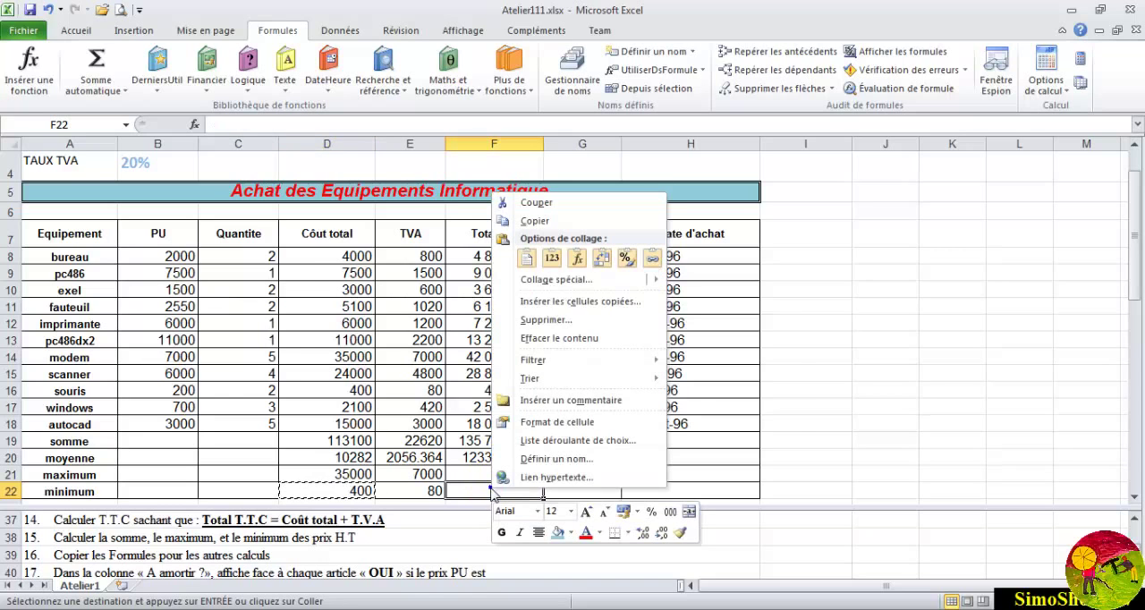
{"action": "mouse_move", "coordinate": [565, 288]}
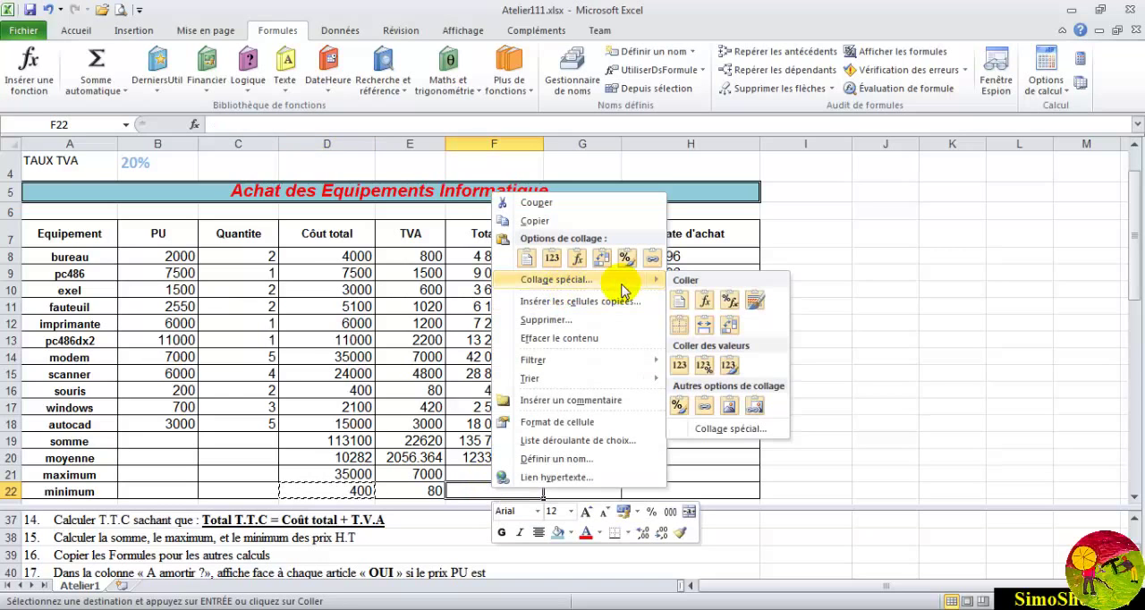
{"action": "left_click", "coordinate": [699, 301]}
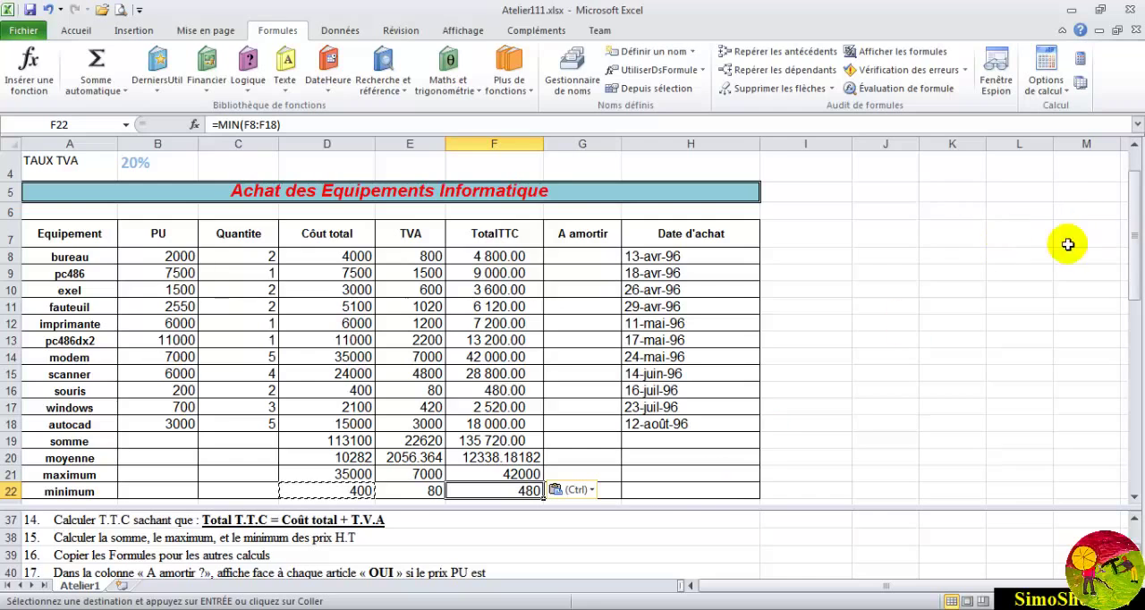
{"action": "left_click_drag", "start_coordinate": [1132, 217], "coordinate": [1131, 225]}
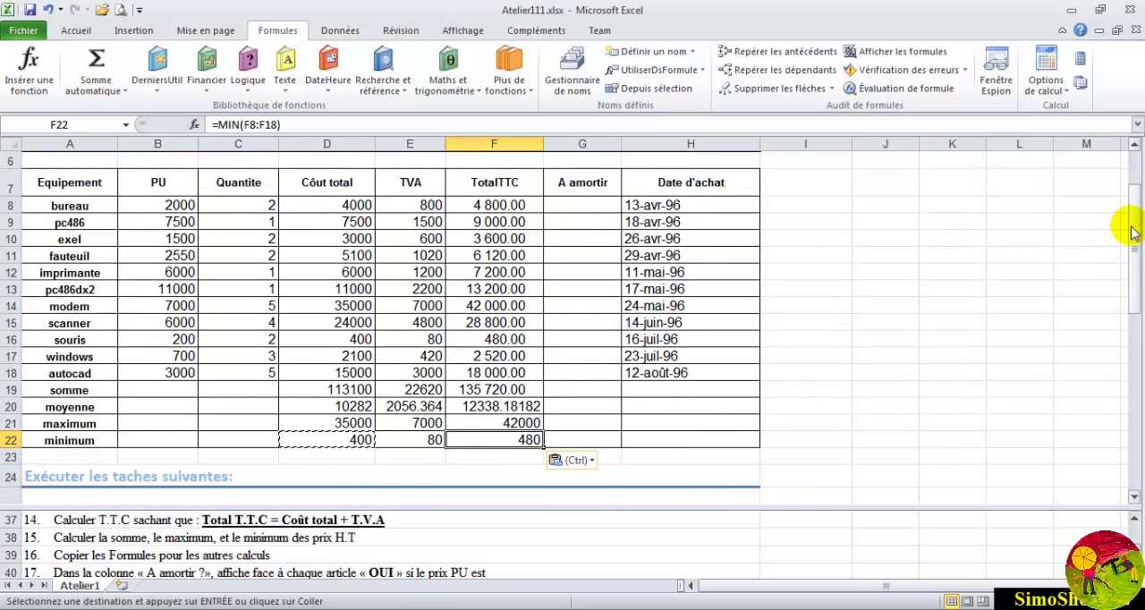
{"action": "key", "text": "Escape"}
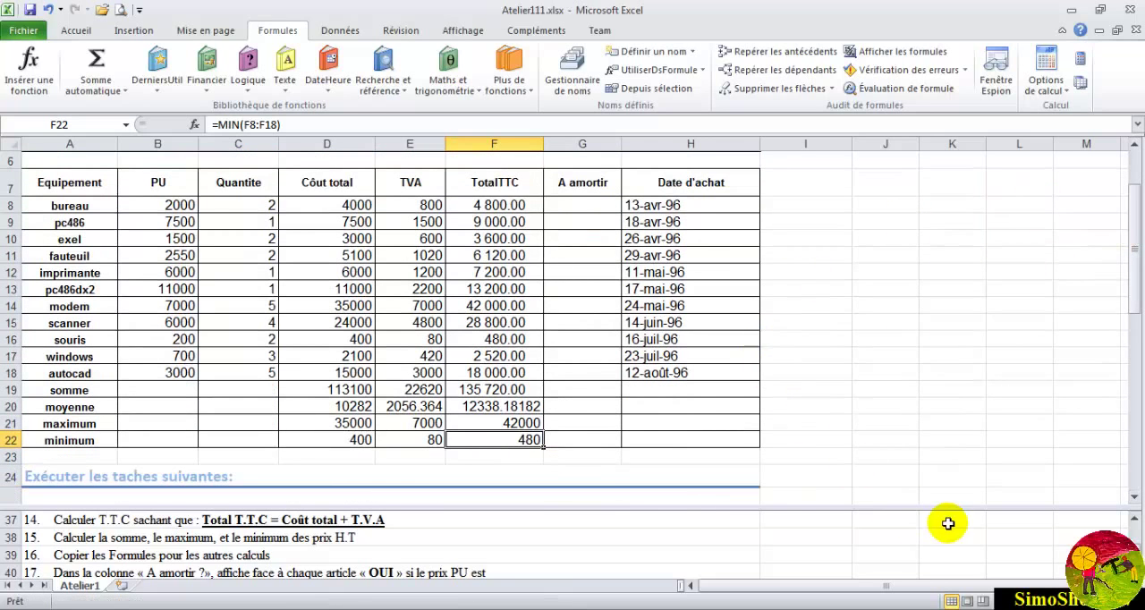
- Enter the formula =SI(B8>2500;"oui";"non") in the A amortir cell G8 for bureau, as task 17 asks, and check it
{"action": "scroll", "coordinate": [1118, 537], "scroll_direction": "down", "scroll_amount": 1}
{"action": "scroll", "coordinate": [537, 543], "scroll_direction": "down", "scroll_amount": 1}
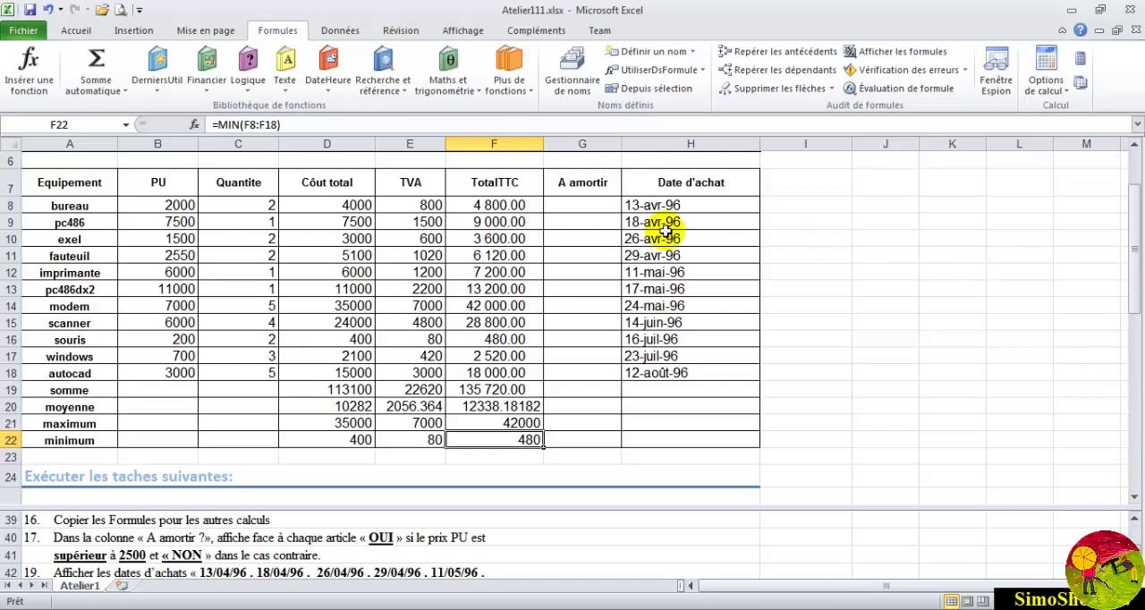
{"action": "left_click", "coordinate": [581, 207]}
{"action": "type", "text": "=si"}
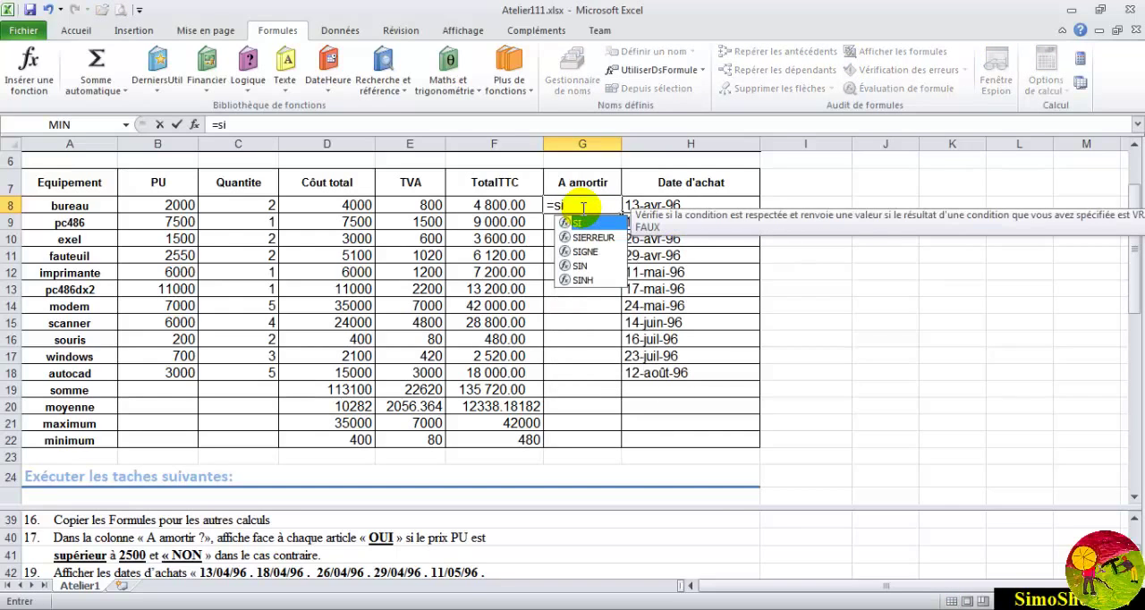
{"action": "type", "text": "("}
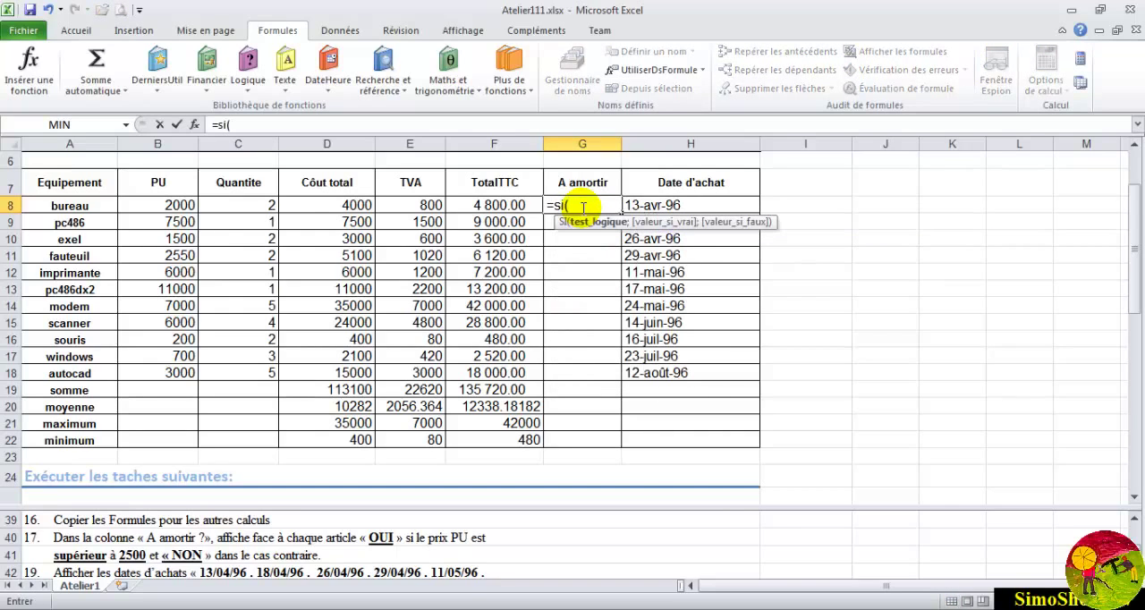
{"action": "left_click", "coordinate": [158, 205]}
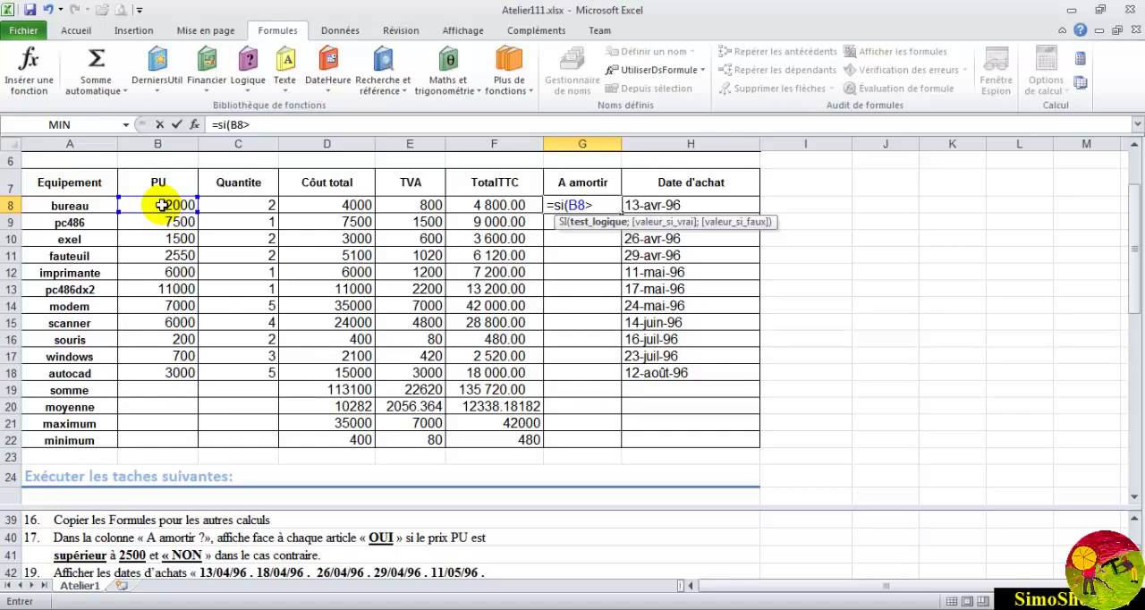
{"action": "type", "text": "00"}
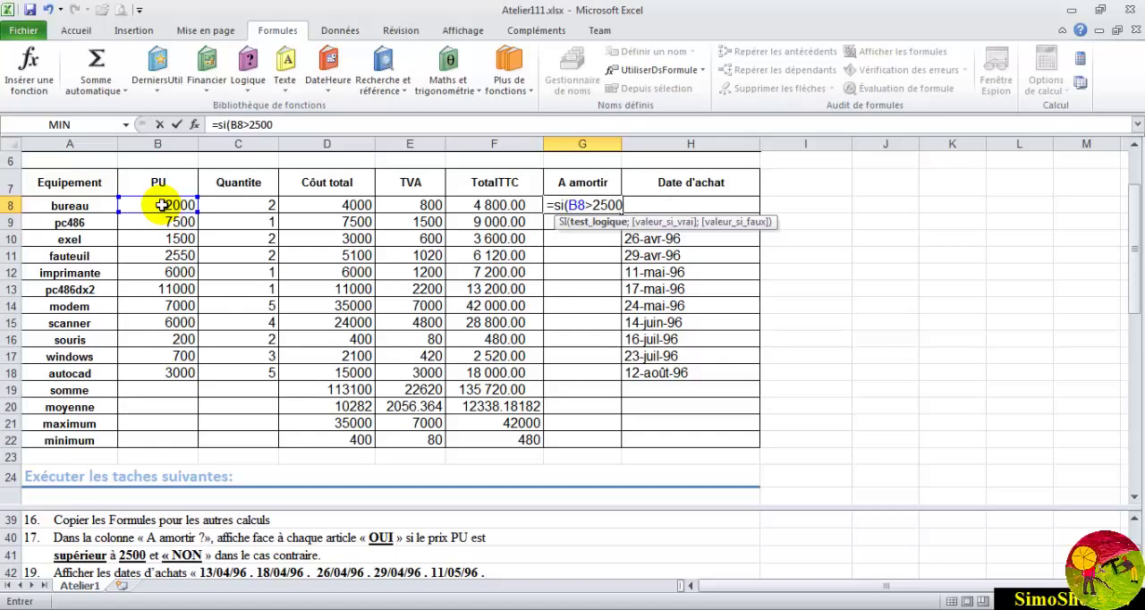
{"action": "type", "text": ";"}
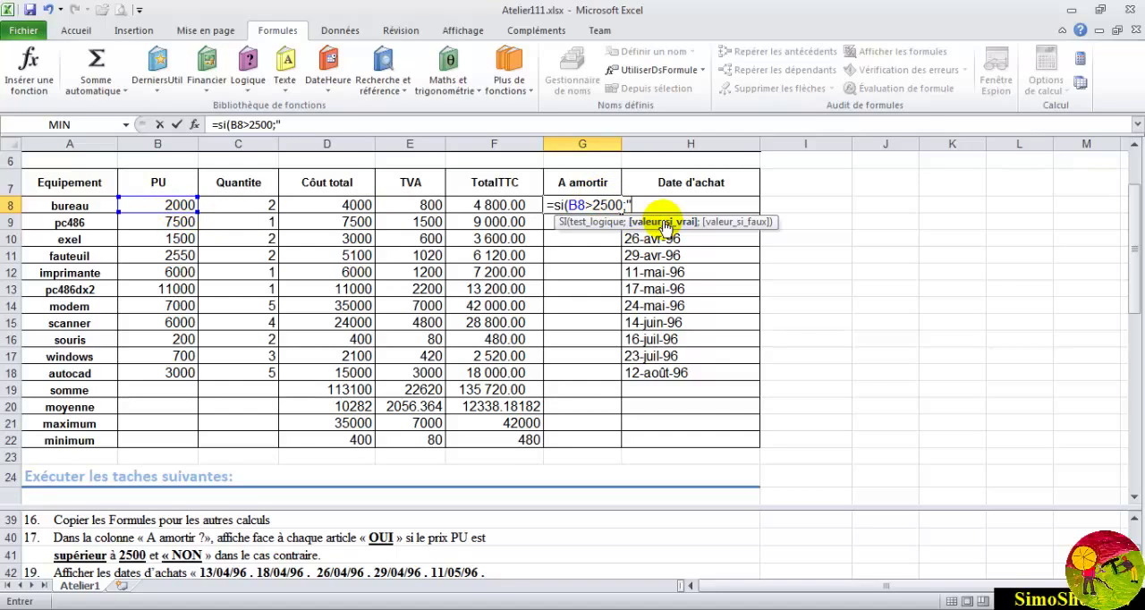
{"action": "type", "text": "\"oui\""}
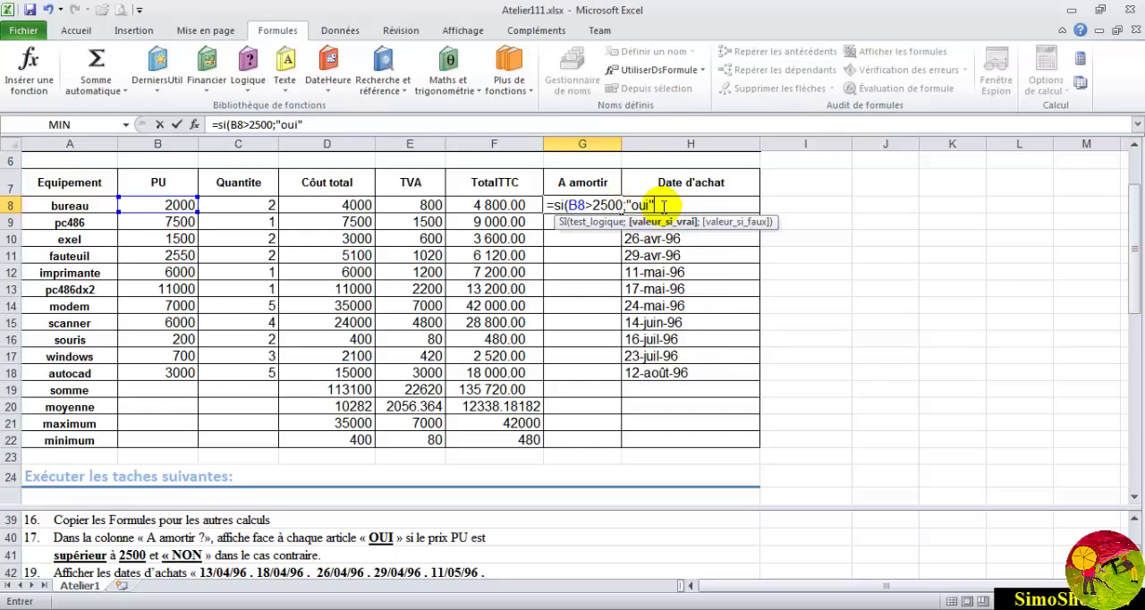
{"action": "type", "text": ";"}
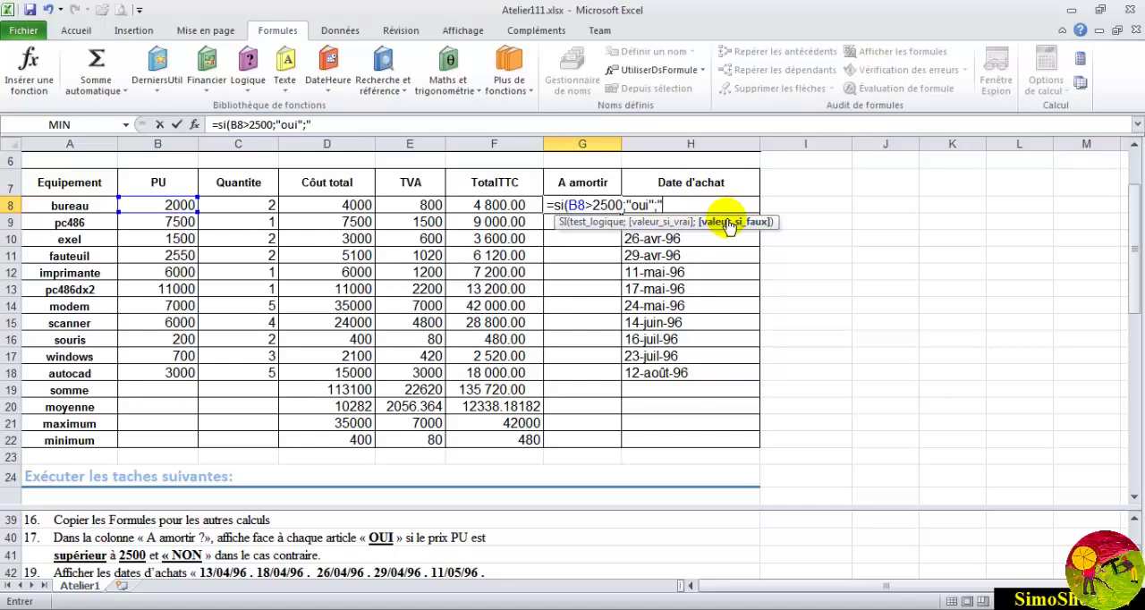
{"action": "type", "text": "\"non\""}
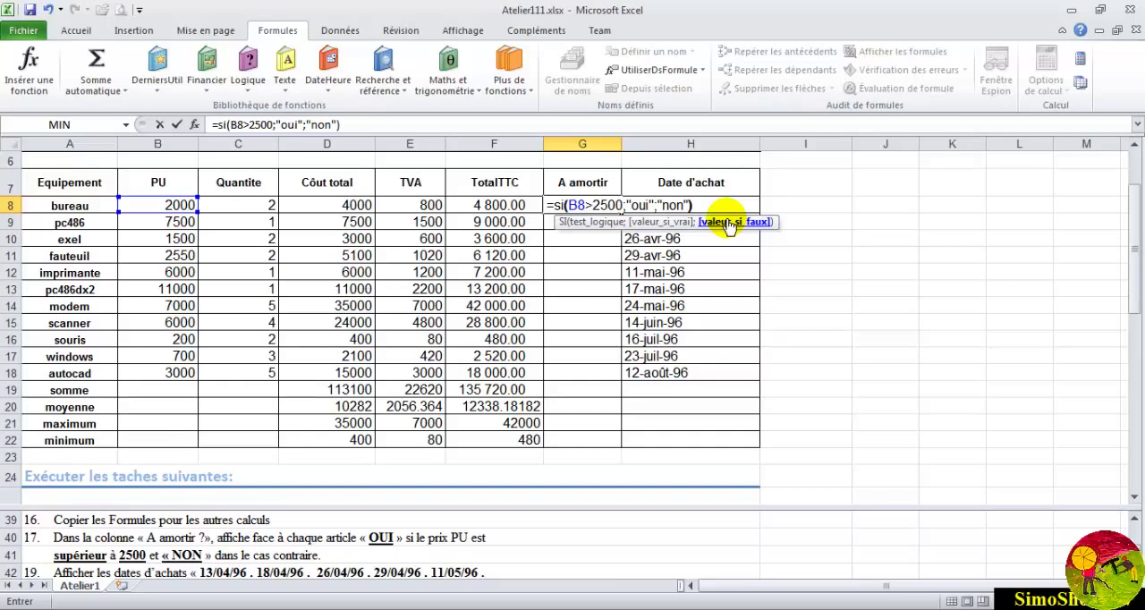
{"action": "type", "text": ")"}
{"action": "key", "text": "Return"}
{"action": "left_click", "coordinate": [575, 204]}
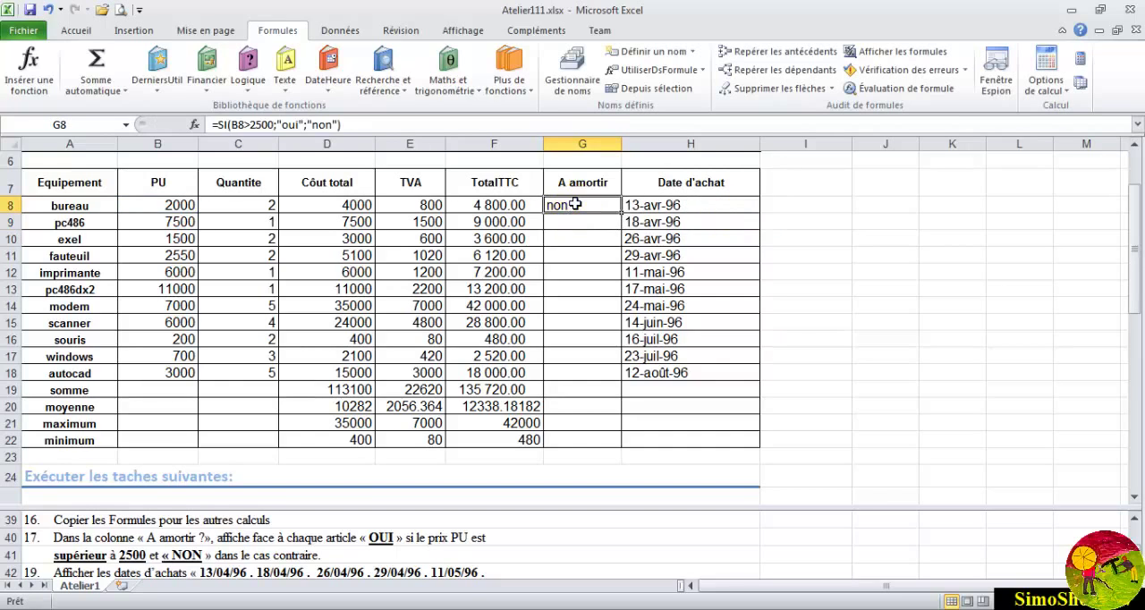
{"action": "left_click", "coordinate": [238, 124]}
{"action": "key", "text": "Return"}
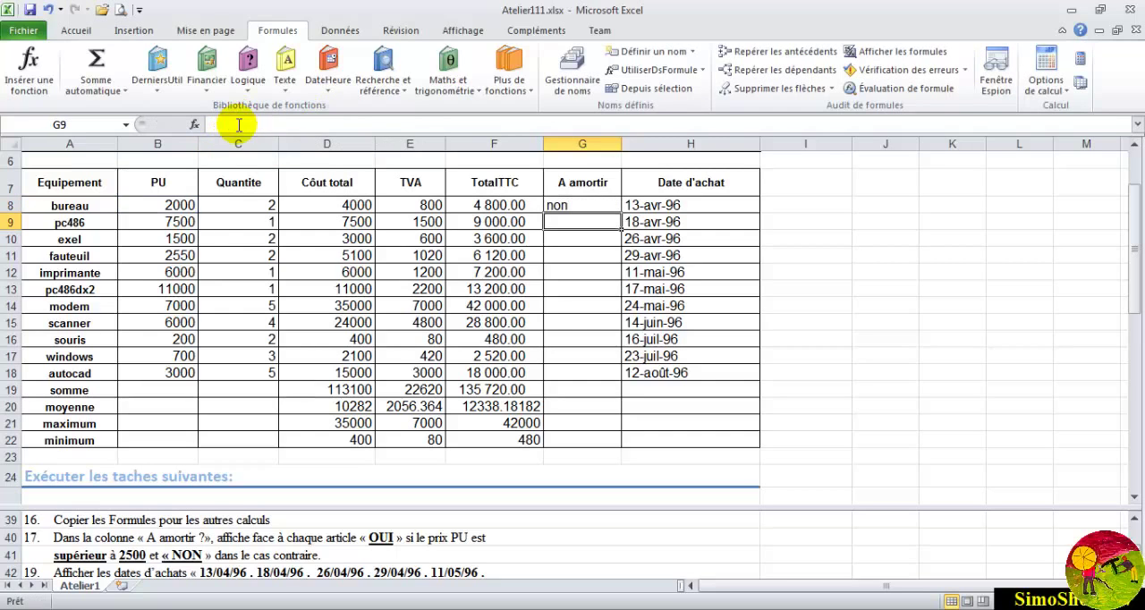
- Copy the SI formula from G8 down the A amortir column to autocad in G18
{"action": "left_click", "coordinate": [556, 206]}
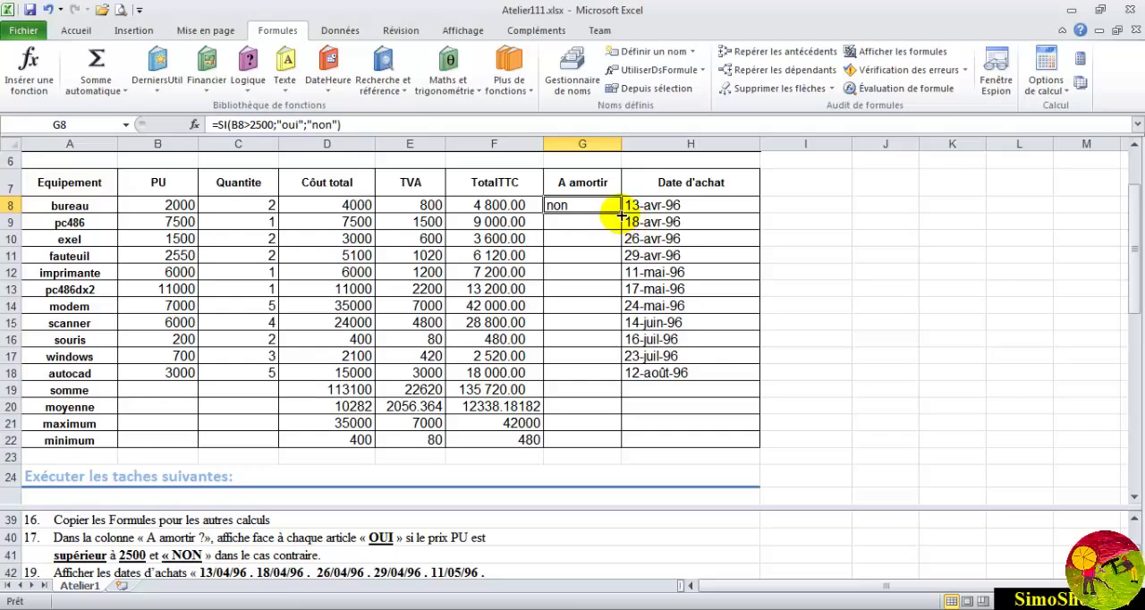
{"action": "left_click_drag", "start_coordinate": [621, 214], "coordinate": [602, 375]}
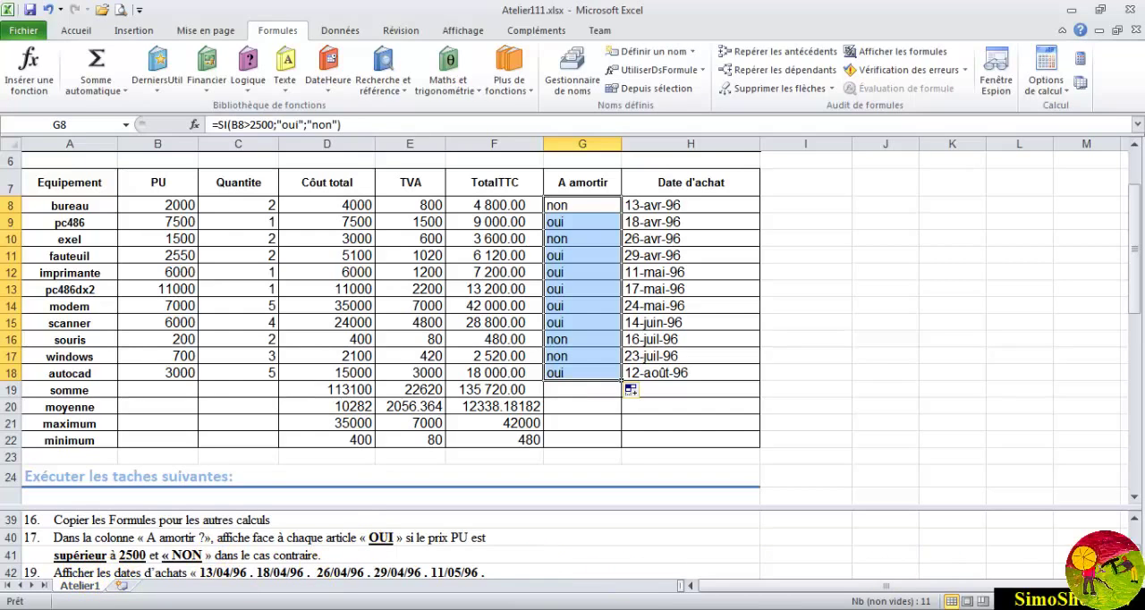
- Format the Date d'achat cells H8:H18 as dates of type 14/03/01, following task 19
{"action": "left_click", "coordinate": [1134, 572]}
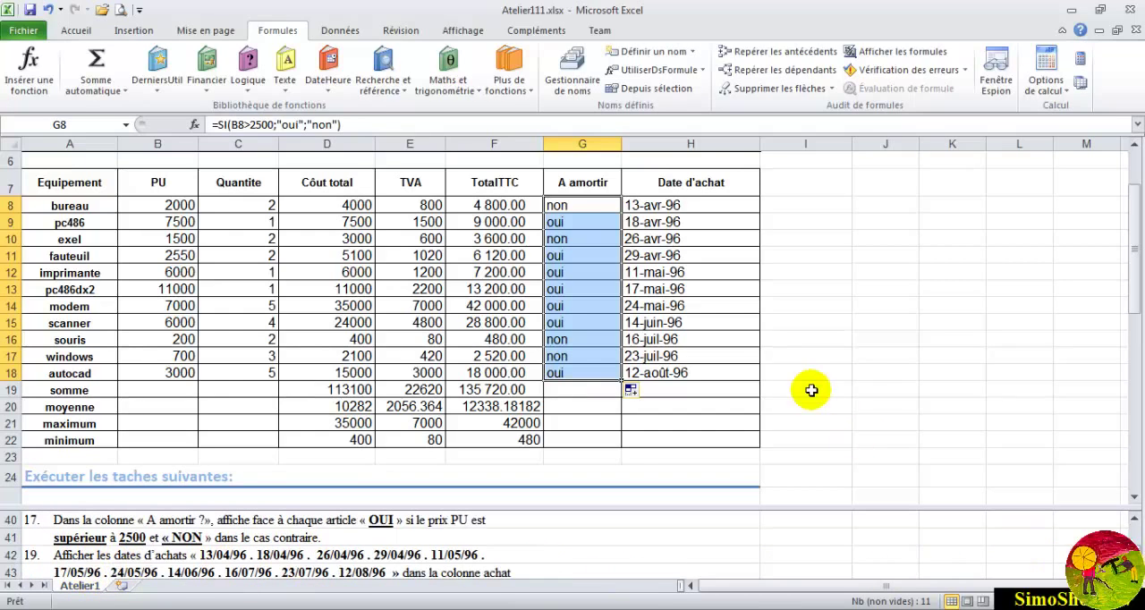
{"action": "left_click_drag", "start_coordinate": [651, 206], "coordinate": [658, 368]}
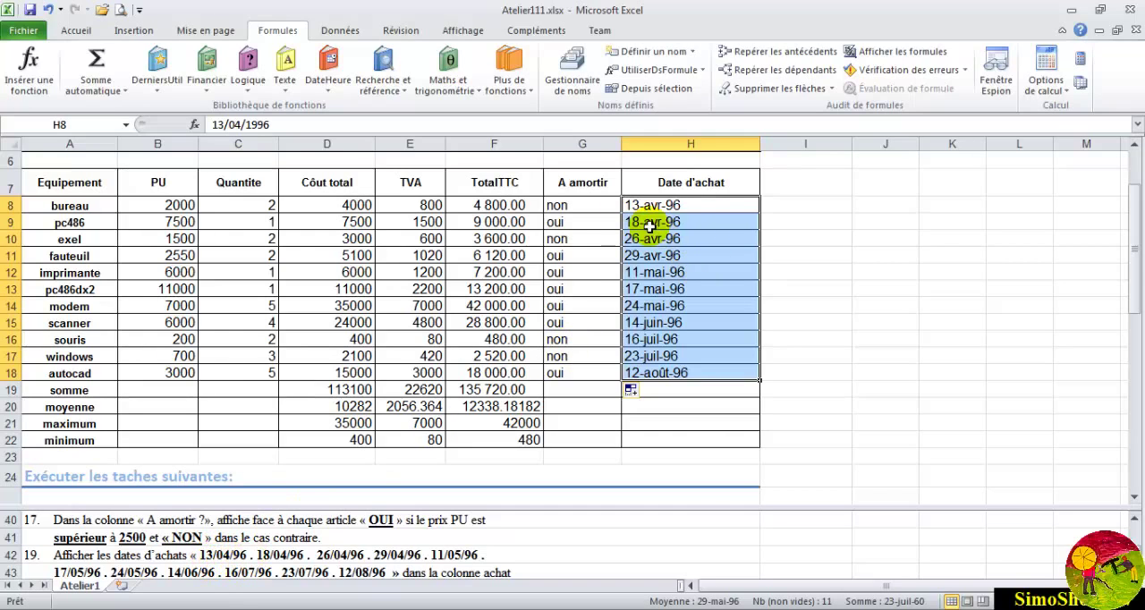
{"action": "left_click", "coordinate": [82, 32]}
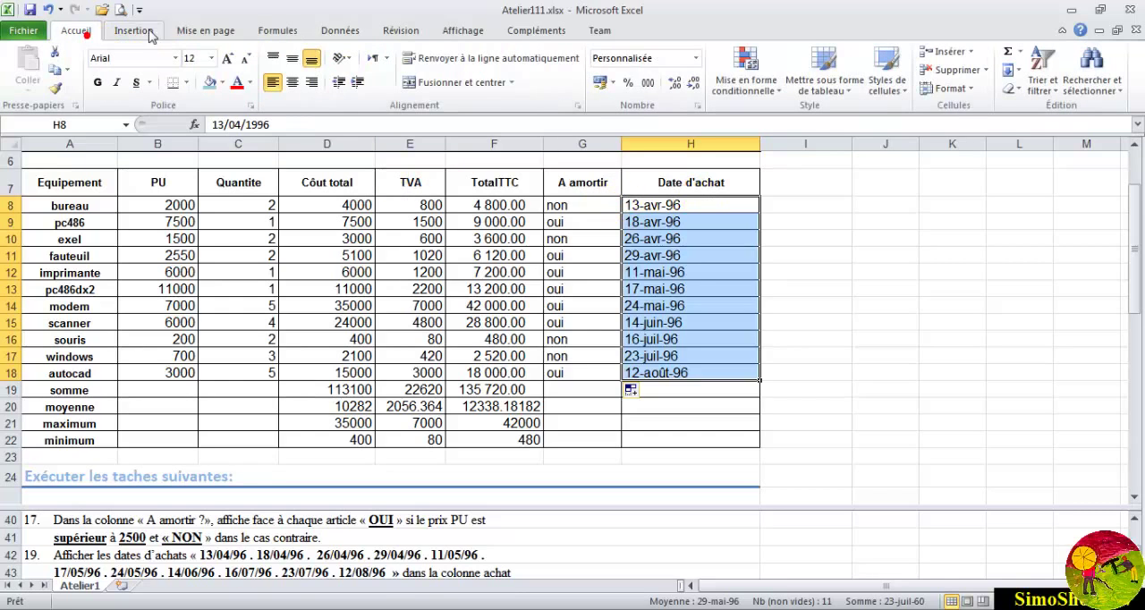
{"action": "left_click", "coordinate": [950, 89]}
{"action": "left_click", "coordinate": [959, 397]}
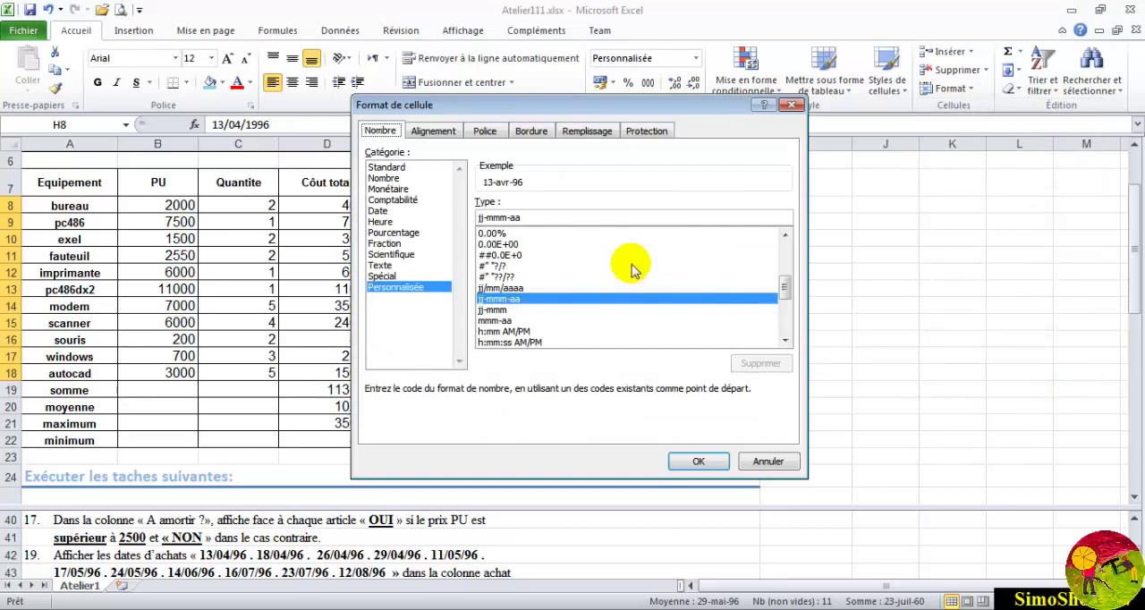
{"action": "left_click", "coordinate": [379, 212]}
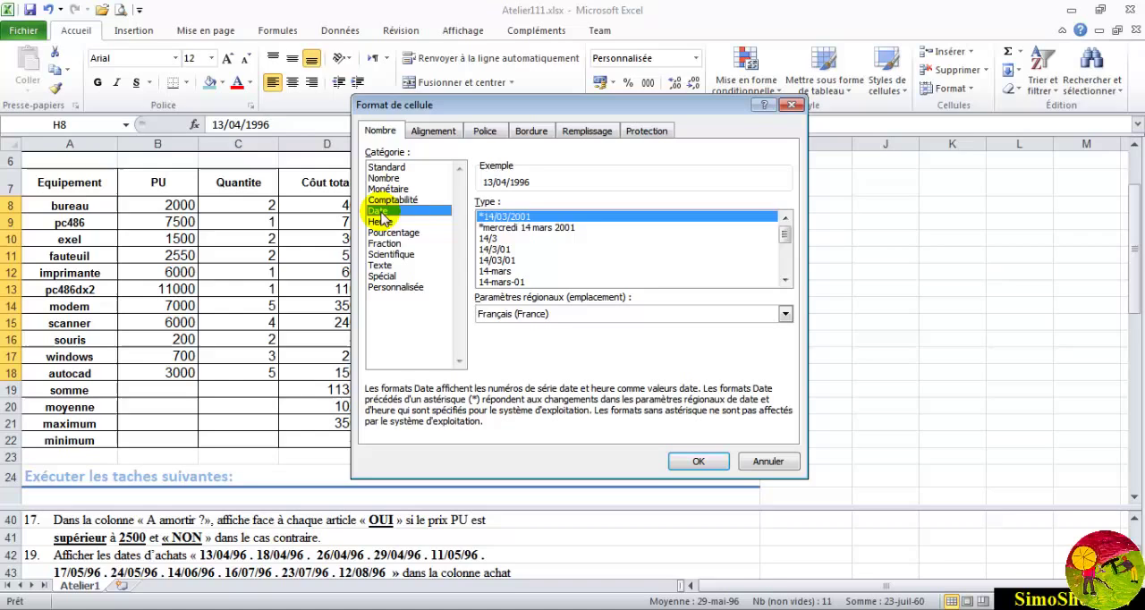
{"action": "left_click", "coordinate": [499, 261]}
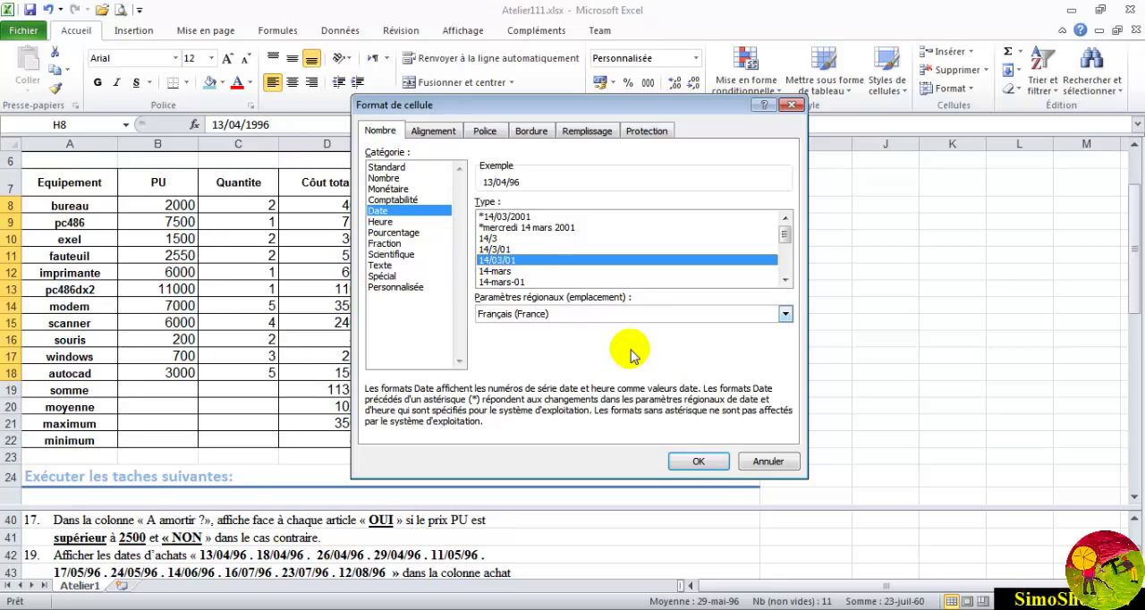
{"action": "left_click", "coordinate": [698, 462]}
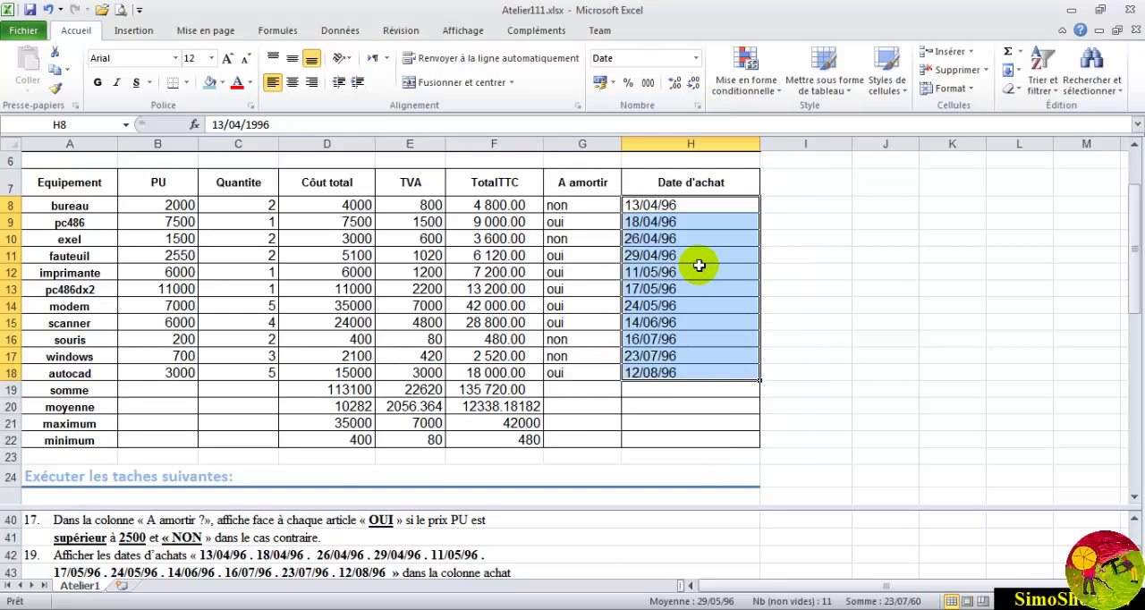
{"action": "left_click", "coordinate": [703, 238]}
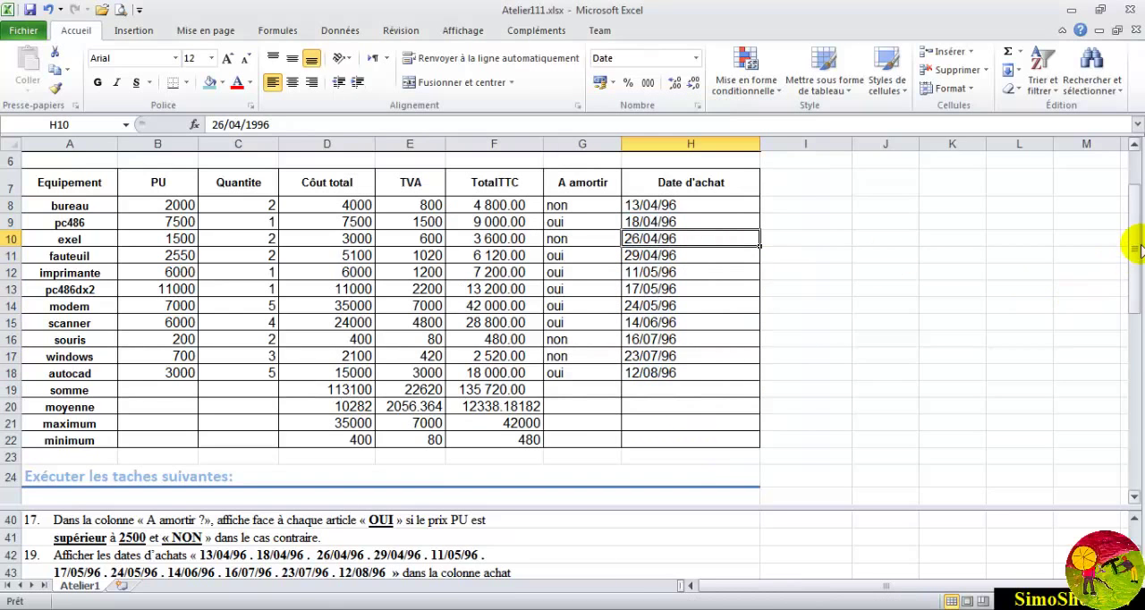
{"action": "mouse_move", "coordinate": [1133, 245]}
{"action": "left_mouse_down"}
{"action": "mouse_move", "coordinate": [1136, 286]}
{"action": "mouse_move", "coordinate": [1127, 248]}
{"action": "mouse_move", "coordinate": [1118, 258]}
{"action": "left_mouse_up"}
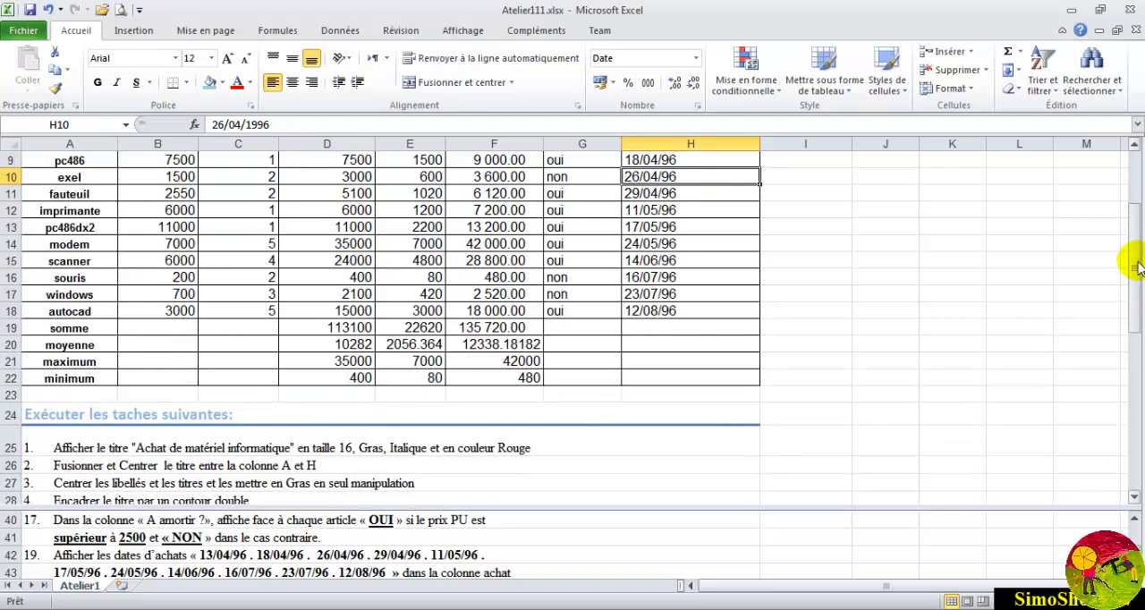
{"action": "left_click_drag", "start_coordinate": [1135, 544], "coordinate": [1135, 543]}
{"action": "left_click", "coordinate": [1134, 572]}
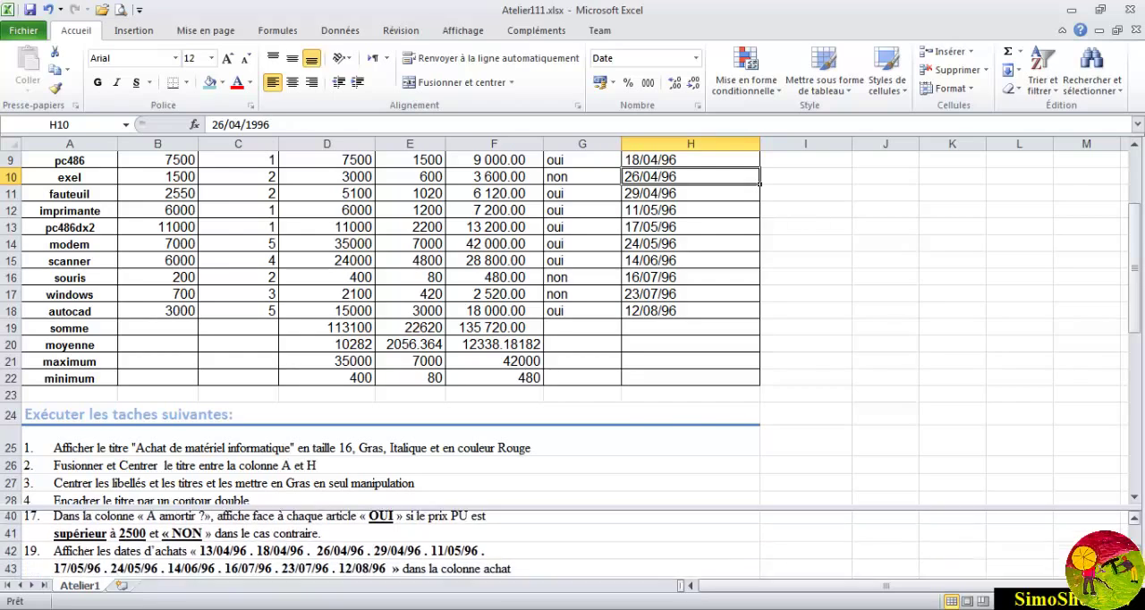
{"action": "left_click", "coordinate": [1134, 572]}
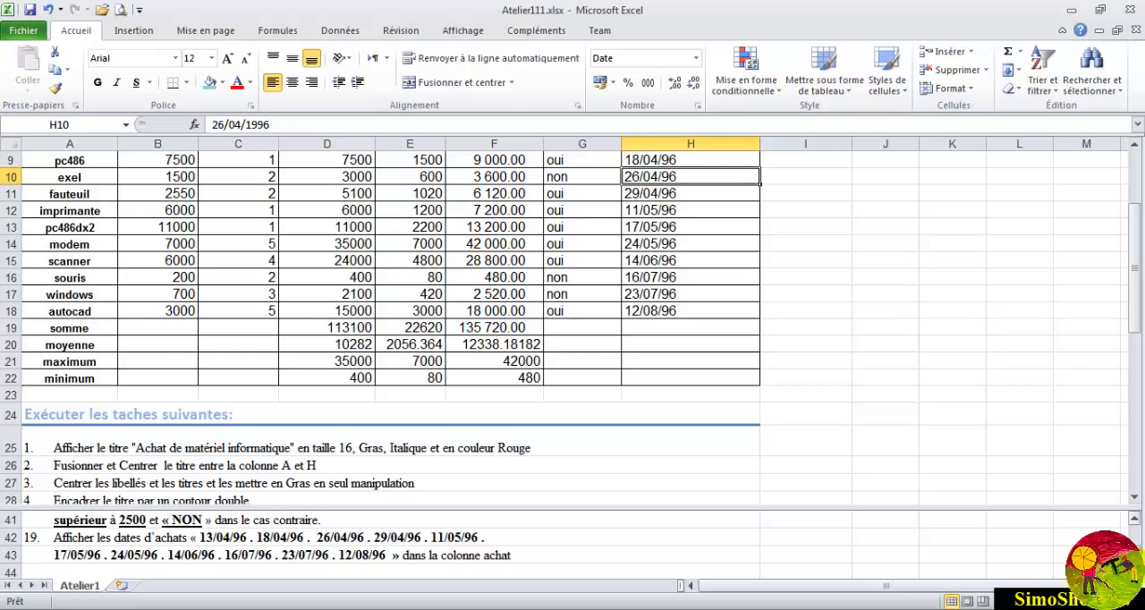
{"action": "scroll", "coordinate": [572, 358], "scroll_direction": "down", "scroll_amount": 5}
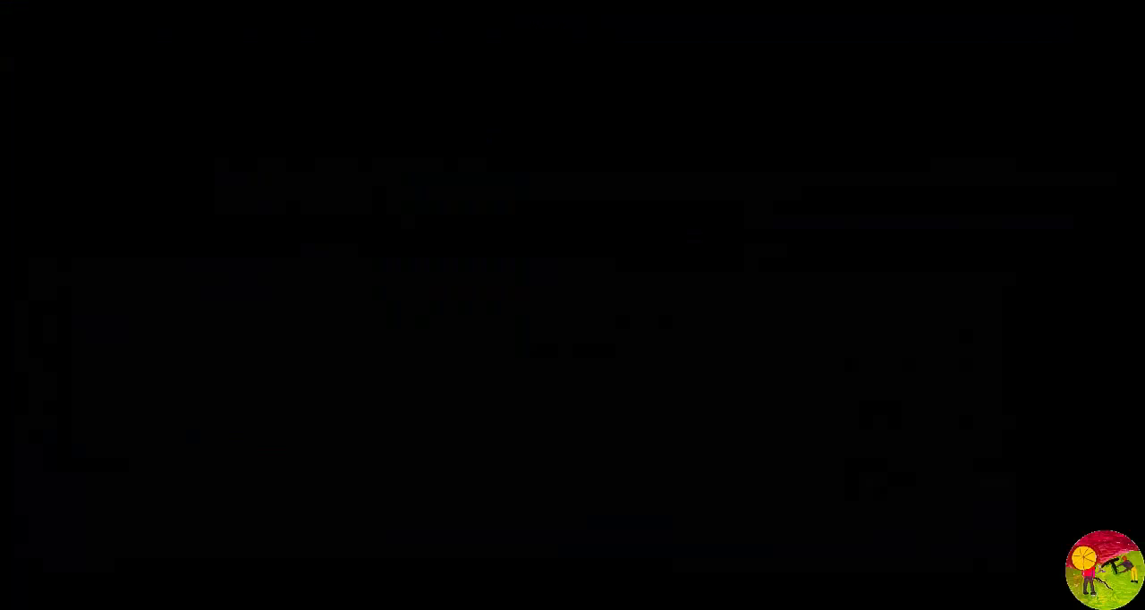